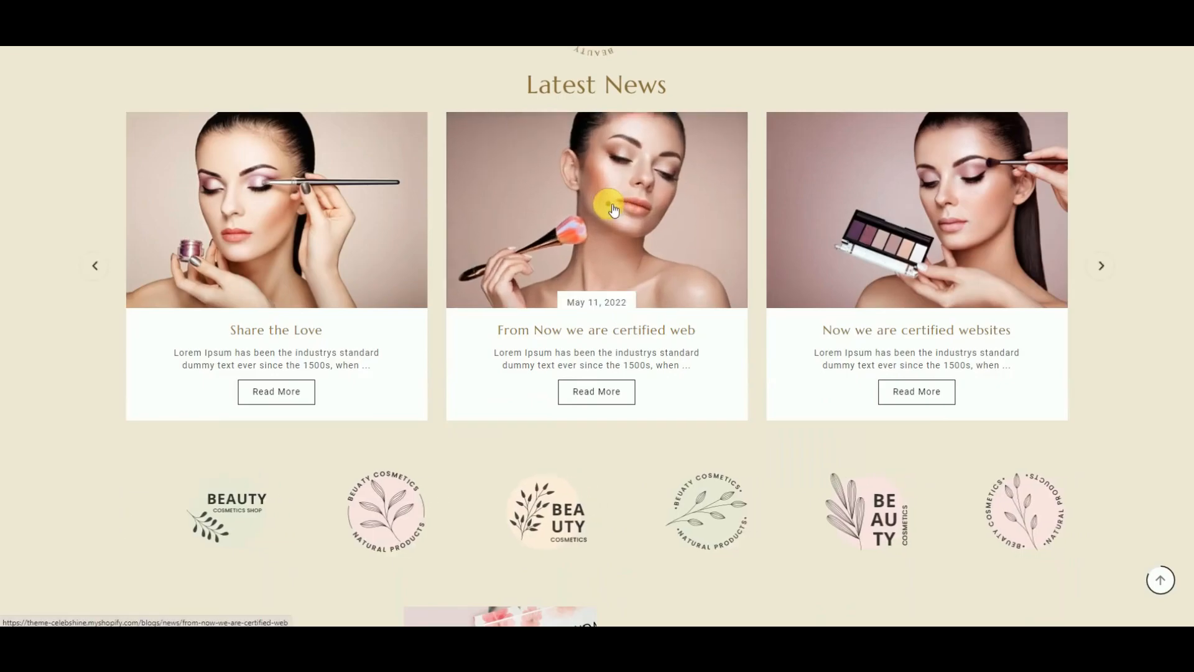
{"action": "scroll", "coordinate": [609, 202], "scroll_direction": "up", "scroll_amount": 20}
{"action": "scroll", "coordinate": [609, 201], "scroll_direction": "up", "scroll_amount": 15}
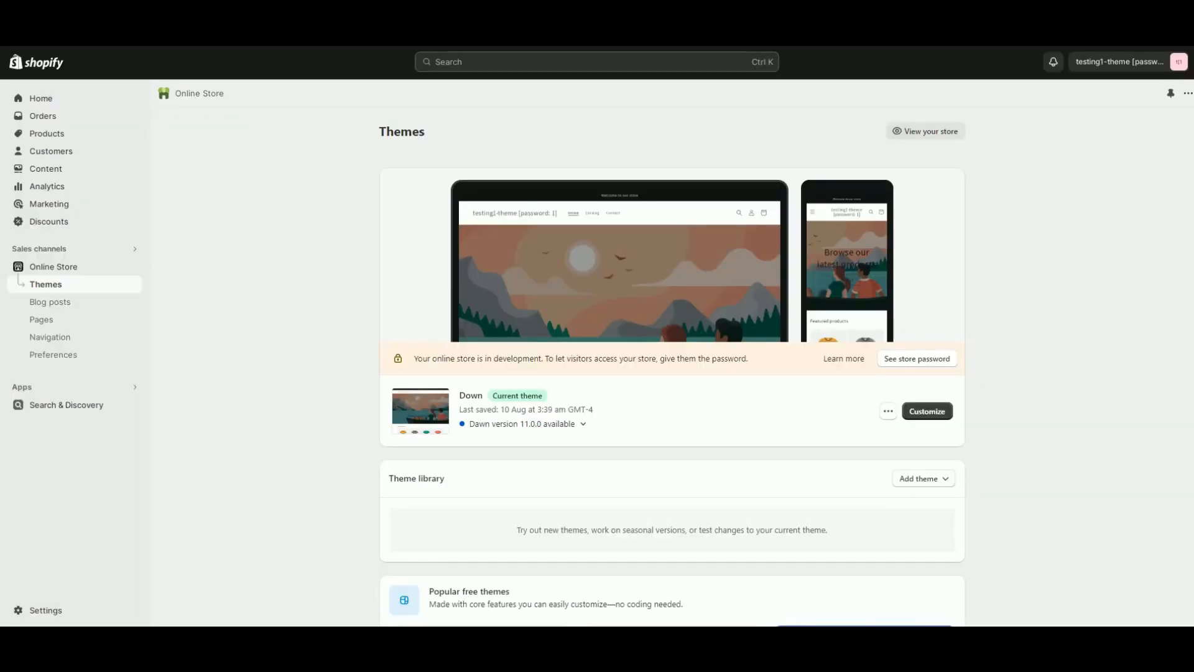
Start adding a theme from a zip file and browse to Downloads > new folder > celebshine-package.
{"action": "left_click", "coordinate": [944, 479]}
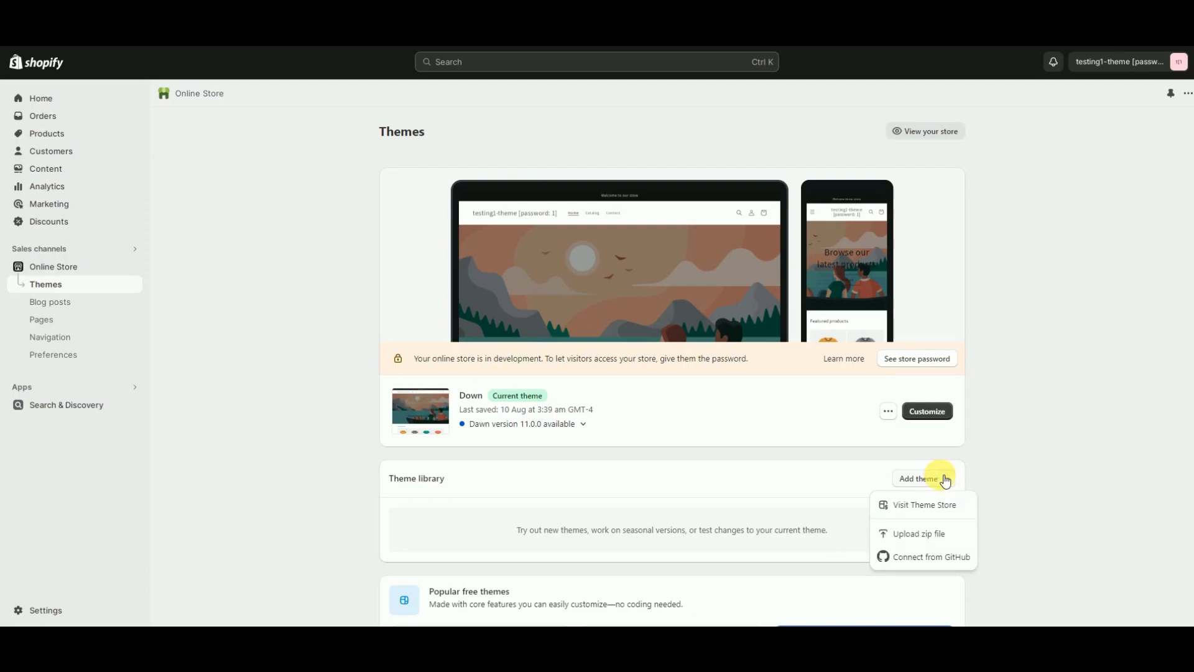
{"action": "left_click", "coordinate": [931, 527]}
{"action": "left_click", "coordinate": [585, 349]}
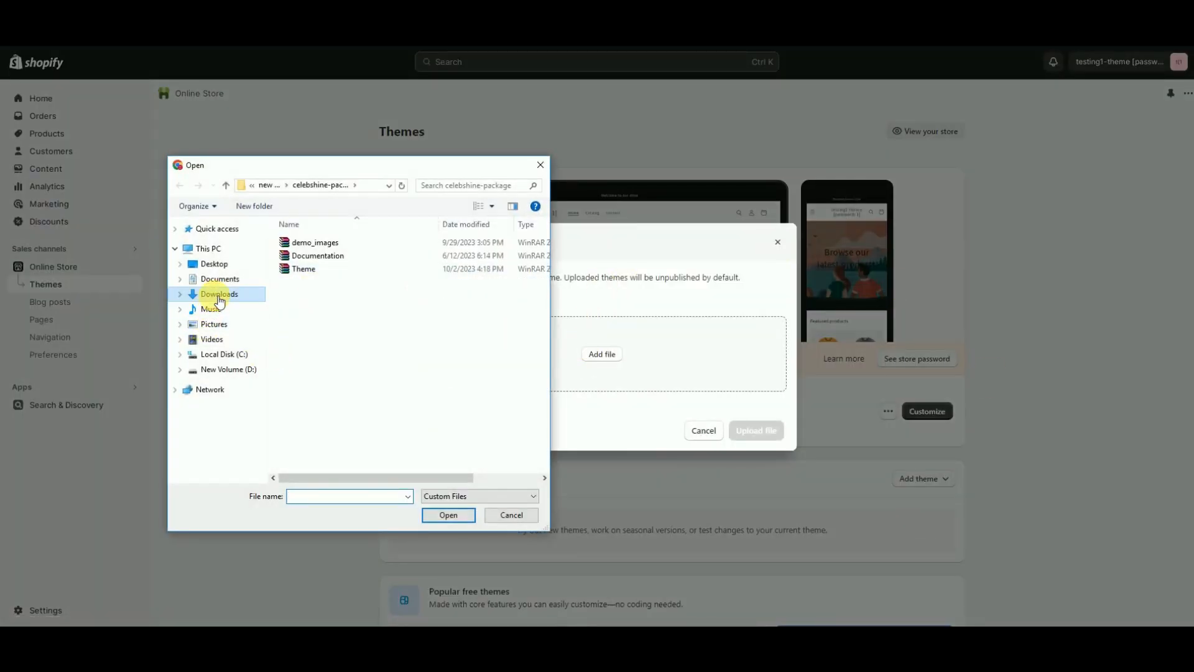
{"action": "left_click", "coordinate": [214, 294]}
{"action": "double_click", "coordinate": [334, 435]}
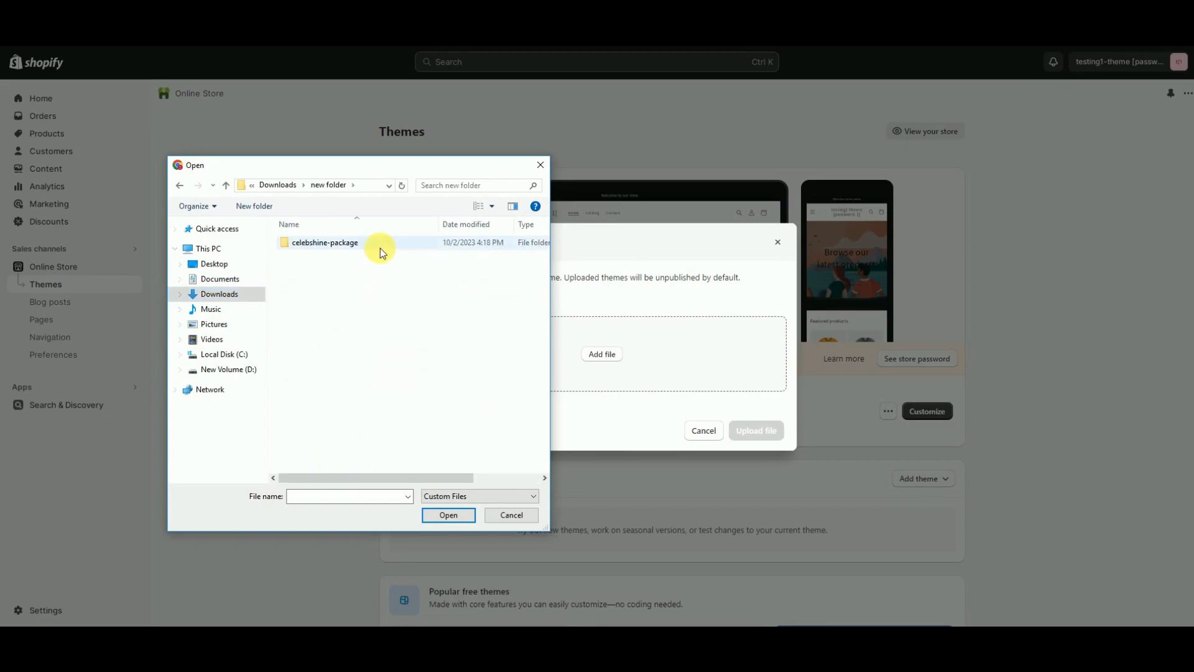
{"action": "double_click", "coordinate": [379, 247]}
Extract the Theme archive inside the celebshine-package folder.
{"action": "left_click", "coordinate": [360, 268]}
{"action": "right_click", "coordinate": [360, 268]}
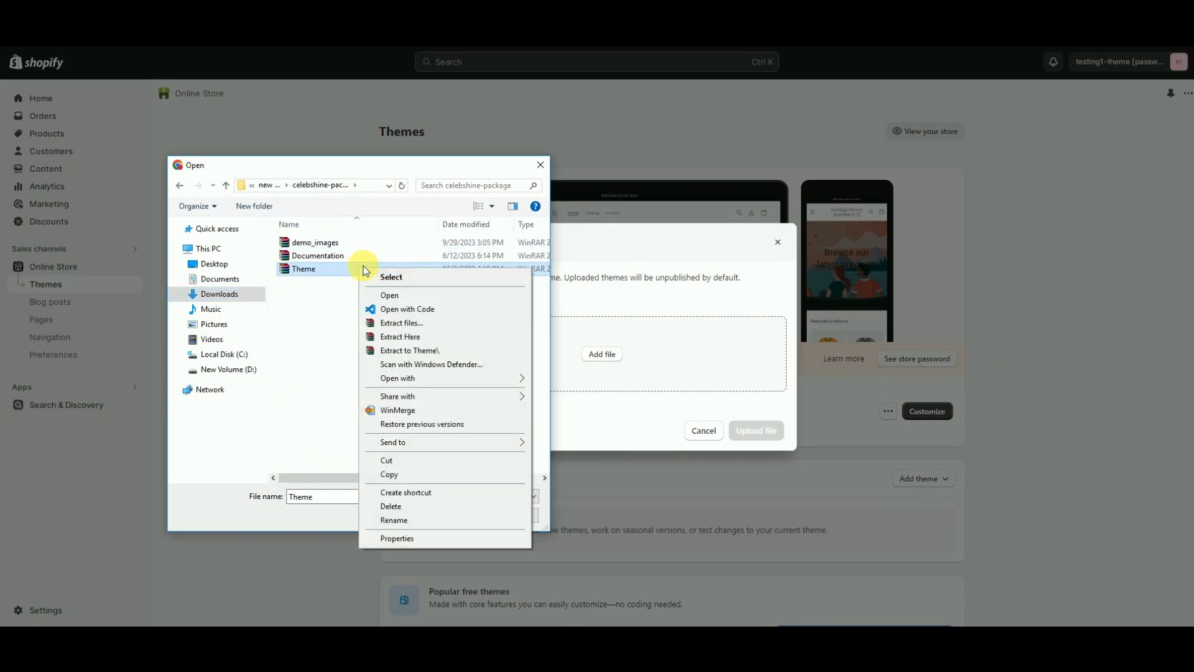
{"action": "left_click", "coordinate": [390, 324]}
{"action": "left_click", "coordinate": [622, 451]}
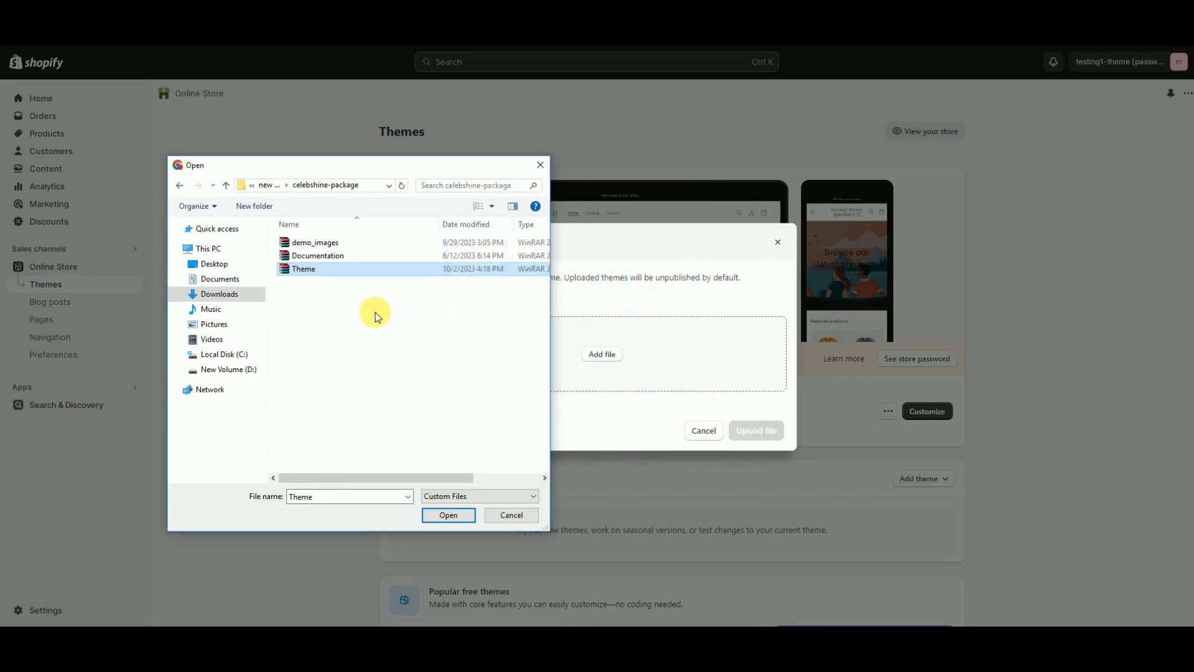
Upload celebshine_theme-01 from the extracted Theme folder to the theme library and publish it as the store's theme.
{"action": "double_click", "coordinate": [330, 244]}
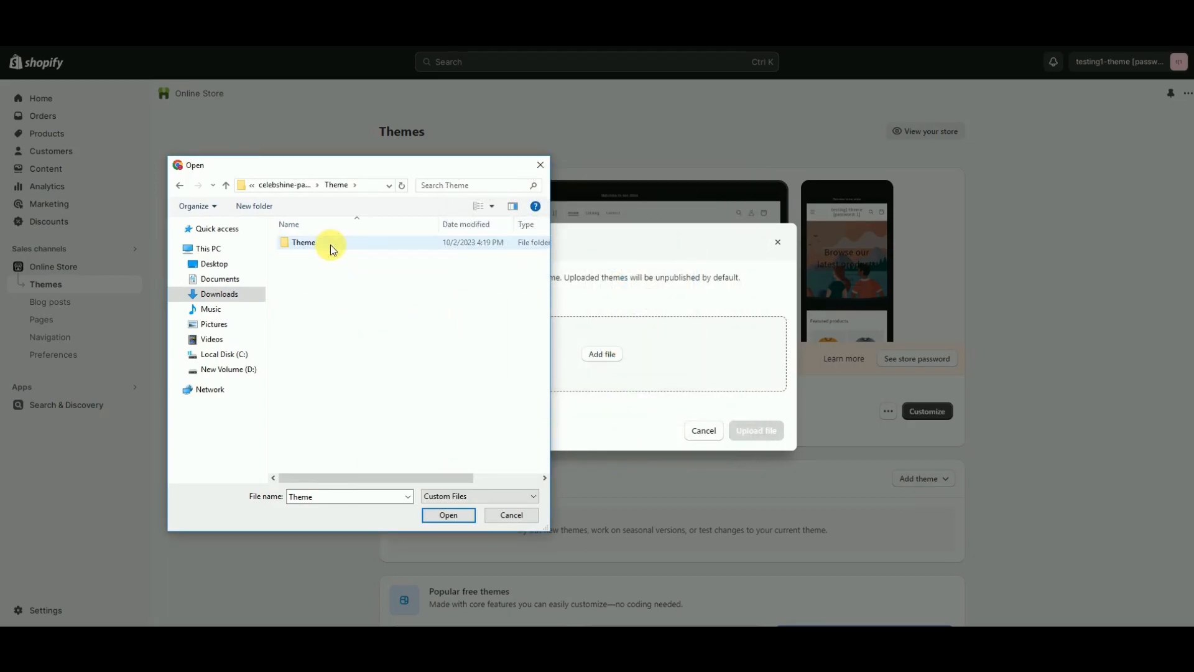
{"action": "double_click", "coordinate": [330, 244]}
{"action": "left_click", "coordinate": [331, 249]}
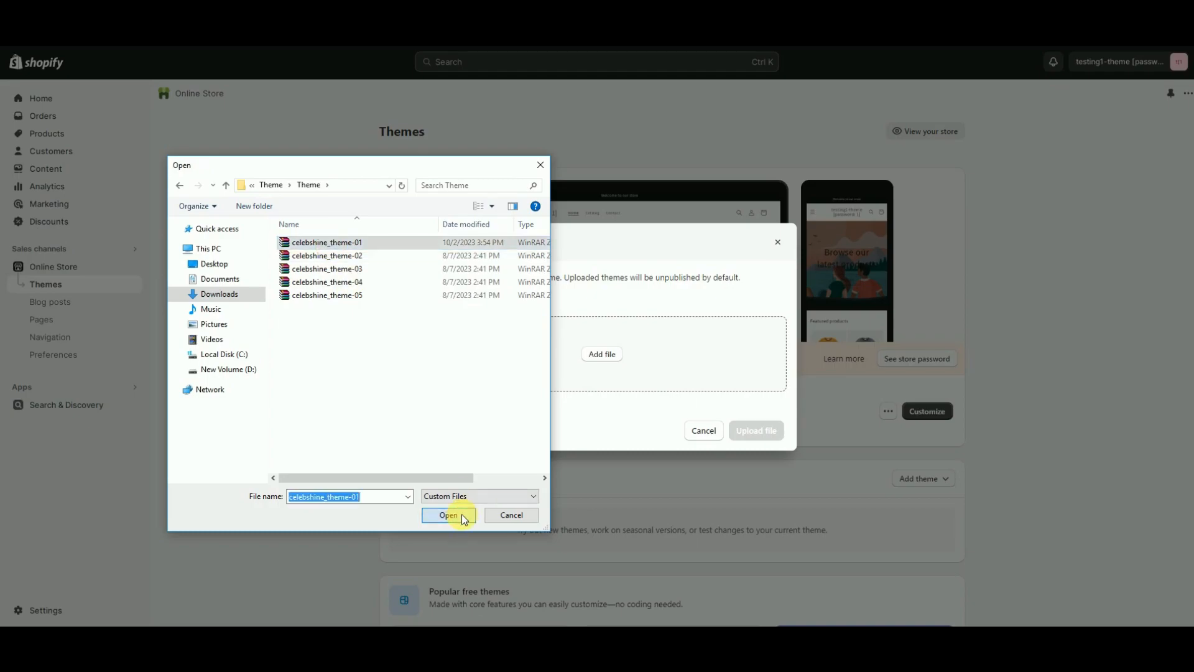
{"action": "left_click", "coordinate": [462, 514]}
{"action": "left_click", "coordinate": [755, 430]}
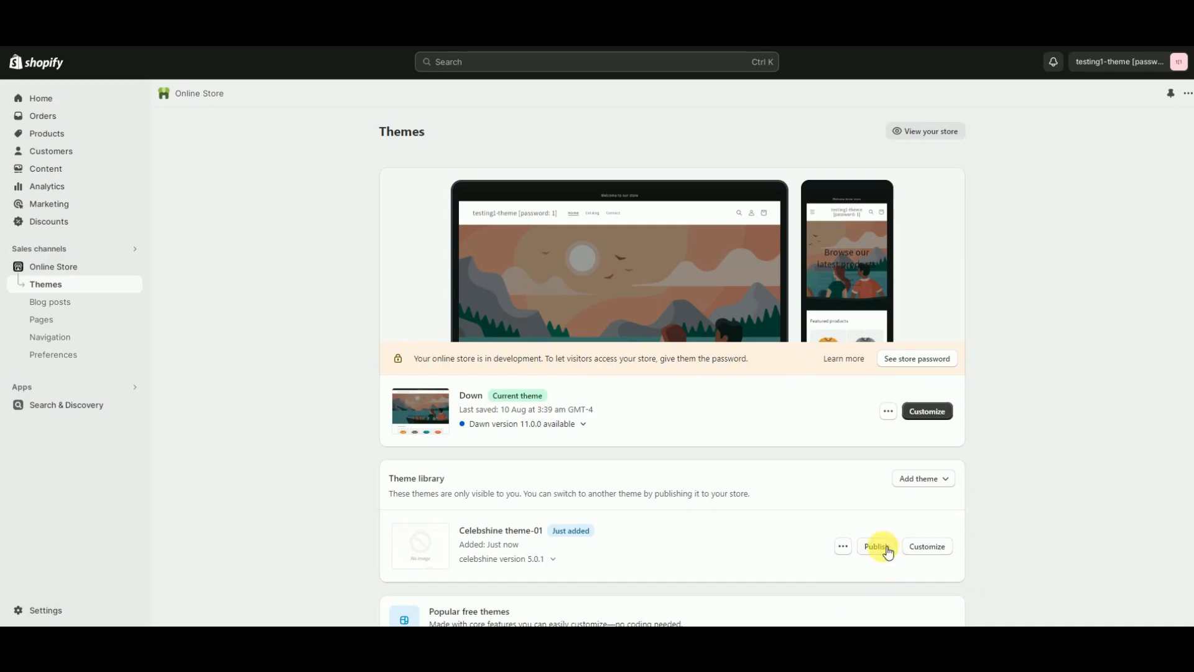
{"action": "left_click", "coordinate": [887, 550]}
{"action": "left_click", "coordinate": [782, 426]}
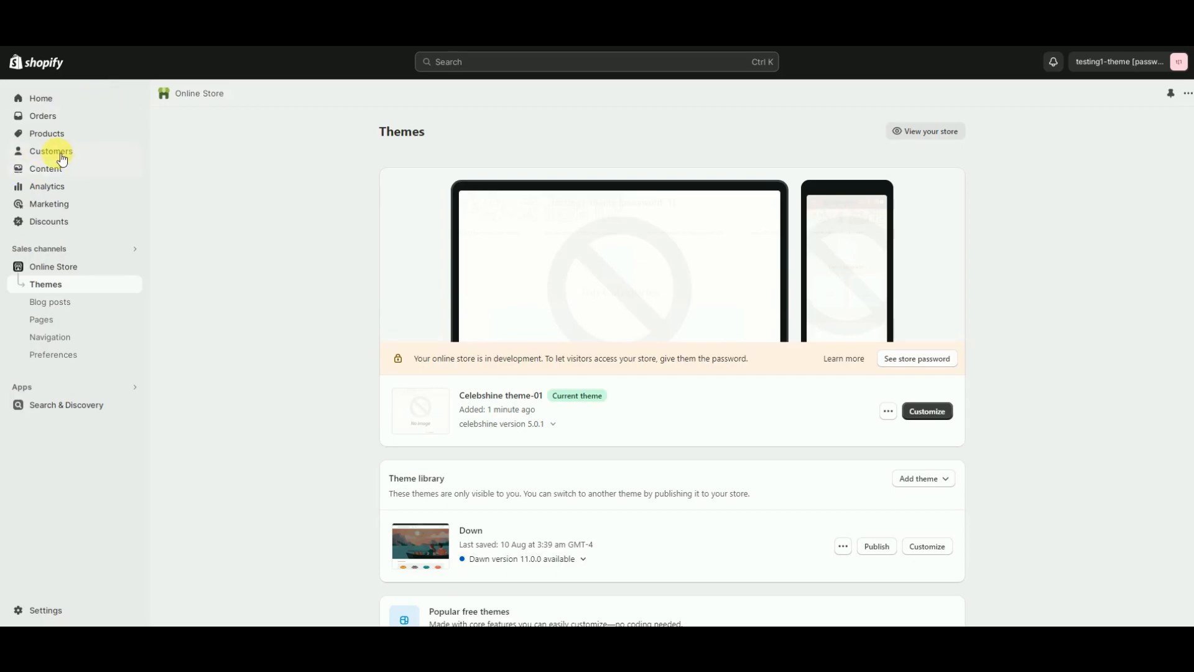
Start a file upload in the store's content files and browse to the celebshine-package folder in Downloads > new folder.
{"action": "left_click", "coordinate": [45, 169]}
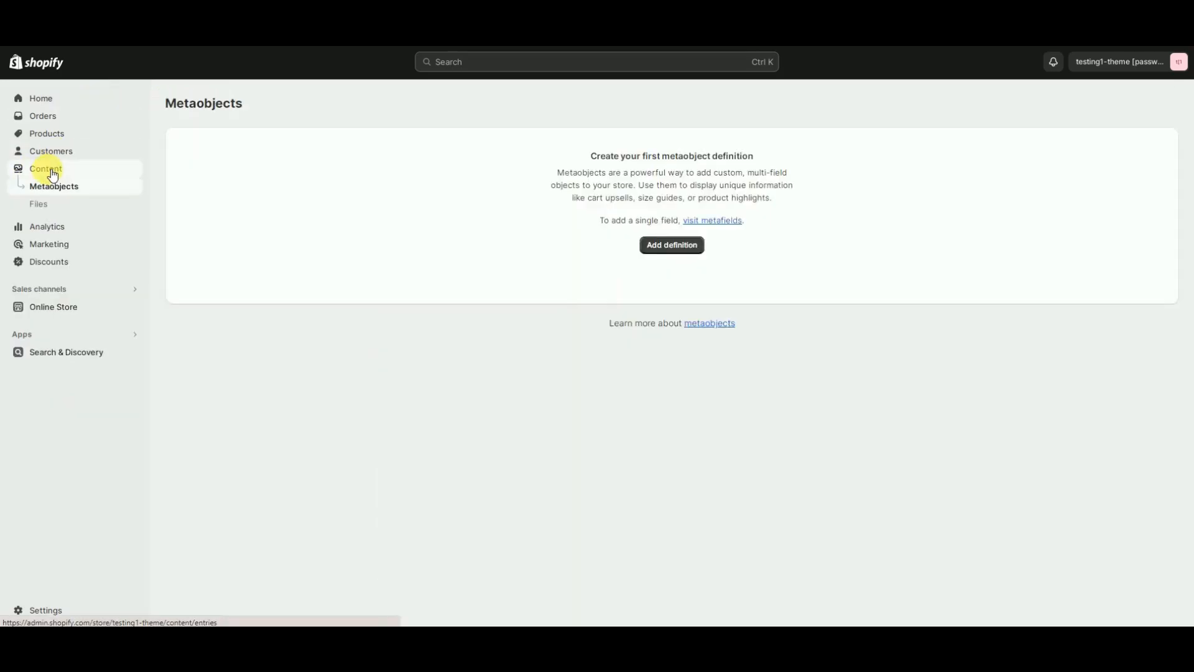
{"action": "left_click", "coordinate": [39, 204]}
{"action": "left_click", "coordinate": [662, 365]}
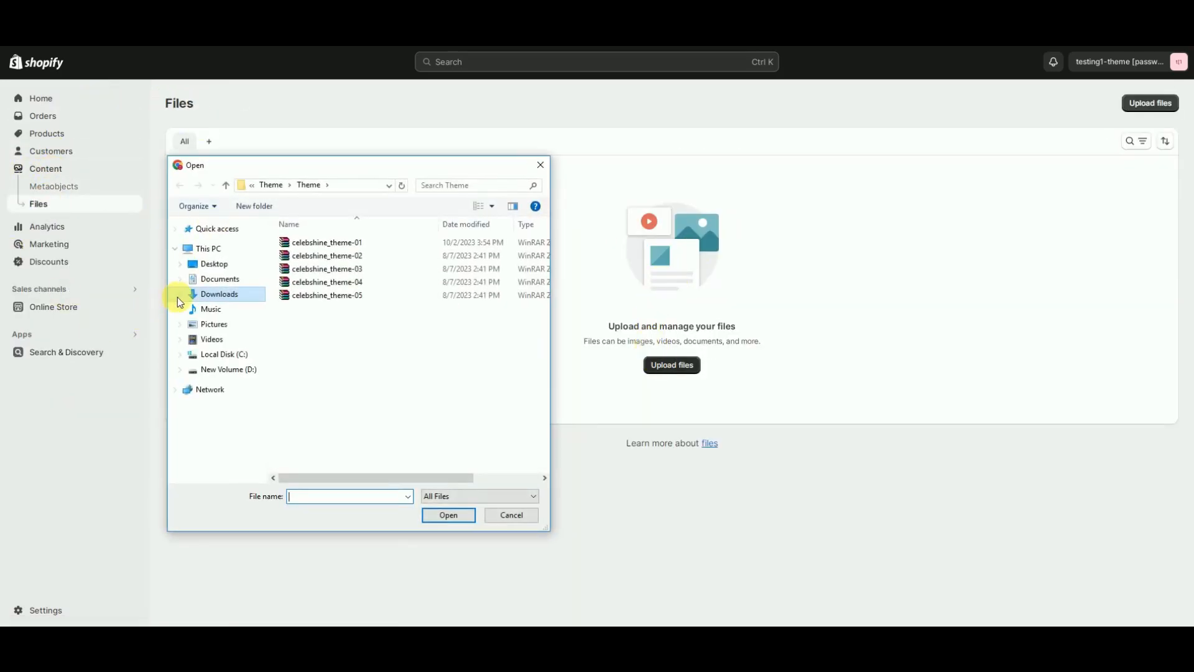
{"action": "left_click", "coordinate": [197, 296]}
{"action": "double_click", "coordinate": [313, 451]}
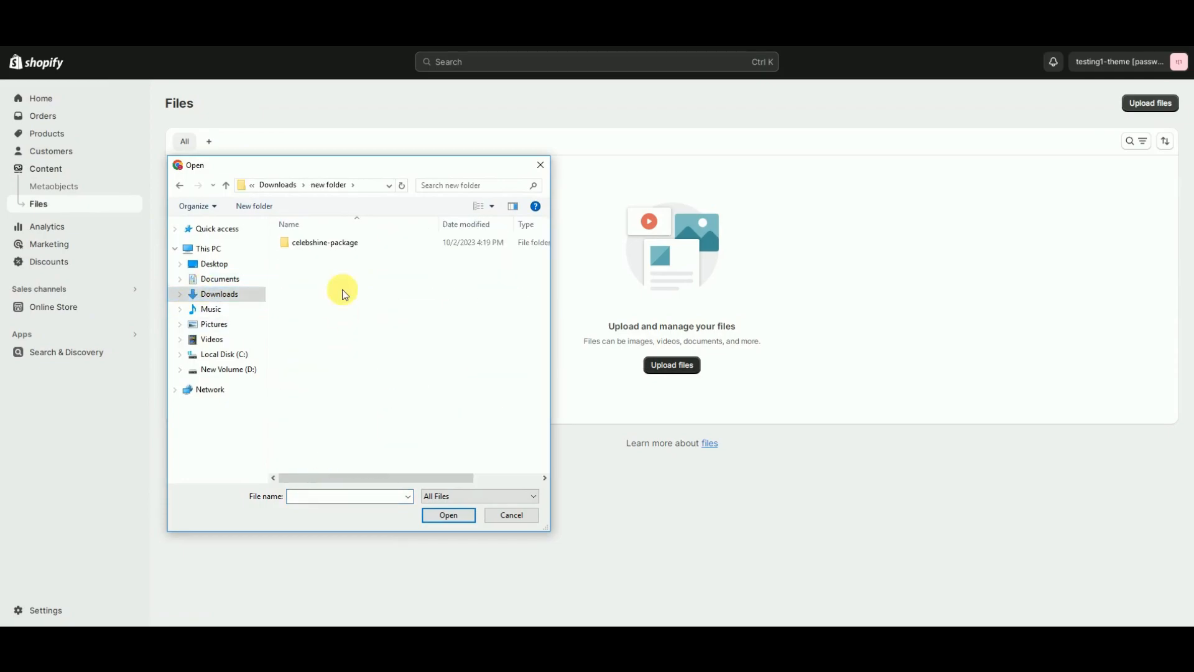
{"action": "left_click", "coordinate": [353, 248]}
{"action": "double_click", "coordinate": [353, 249]}
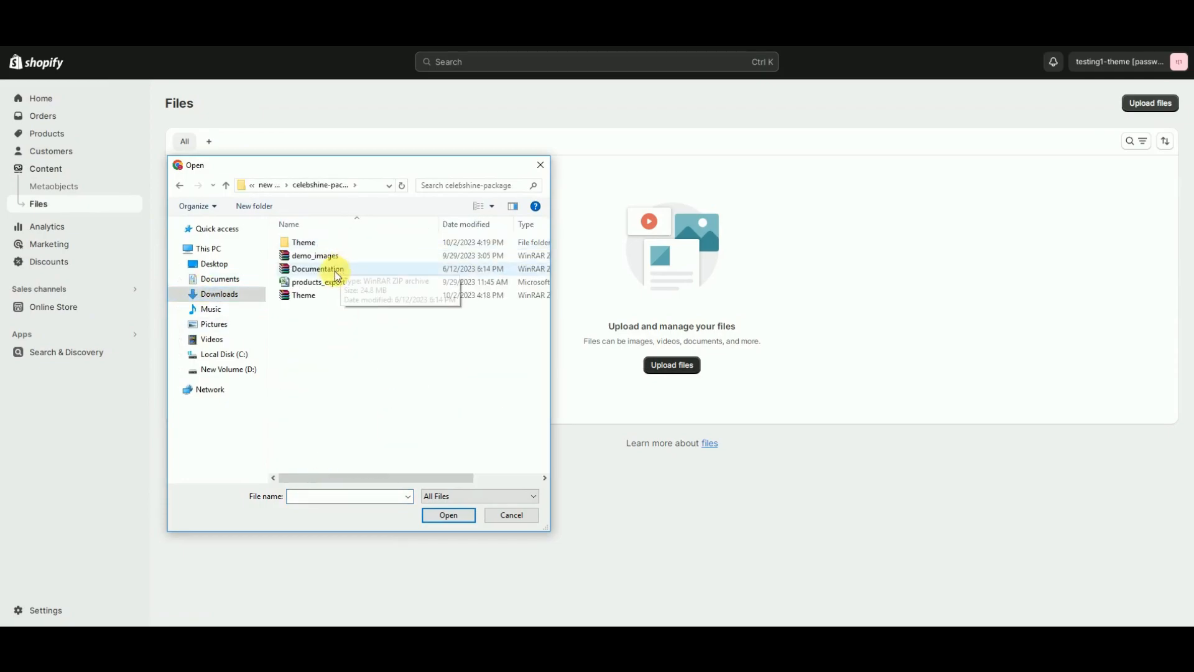
Extract the demo_images archive into its own folder and open the theme01 subfolder inside it.
{"action": "right_click", "coordinate": [338, 258]}
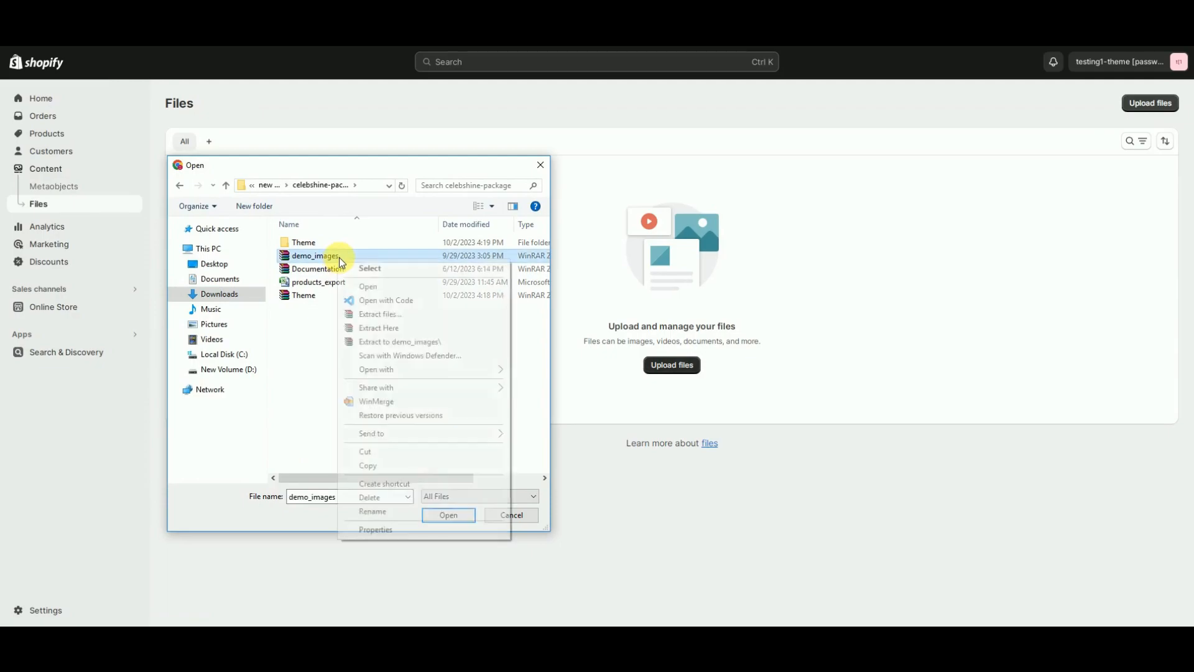
{"action": "left_click", "coordinate": [387, 342]}
{"action": "left_click", "coordinate": [328, 242]}
{"action": "double_click", "coordinate": [329, 243]}
{"action": "left_click", "coordinate": [335, 247]}
{"action": "double_click", "coordinate": [335, 248]}
{"action": "left_click", "coordinate": [314, 246]}
{"action": "double_click", "coordinate": [315, 246]}
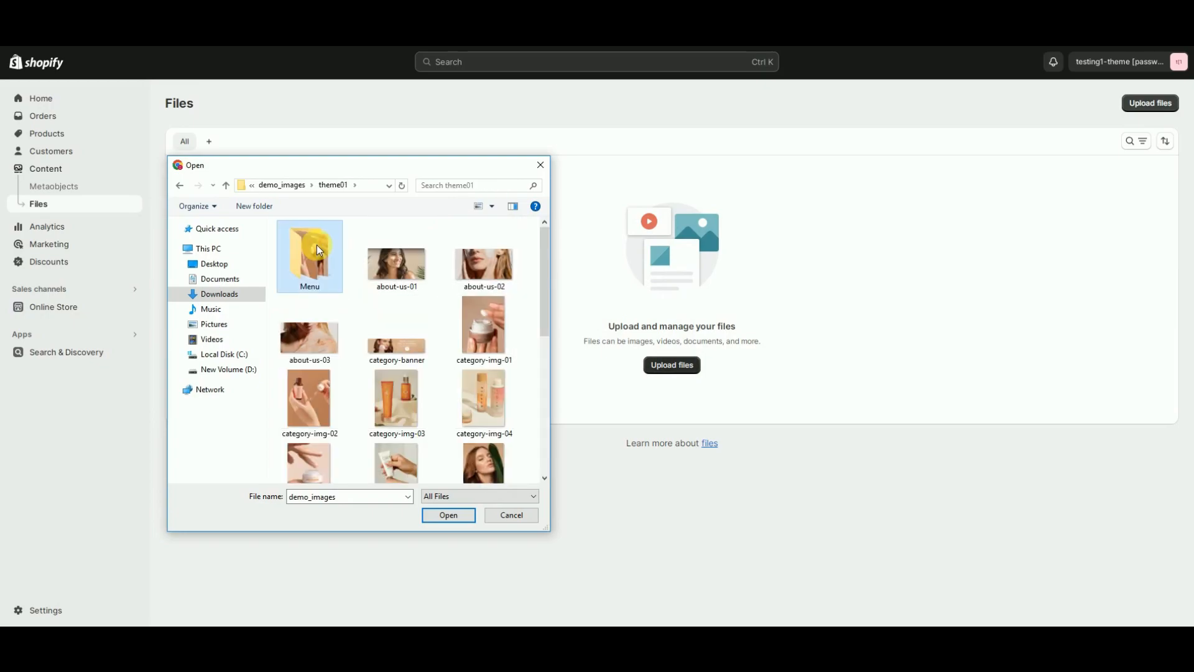
Upload all the images from the theme01 folder to the store's files.
{"action": "left_click", "coordinate": [226, 185]}
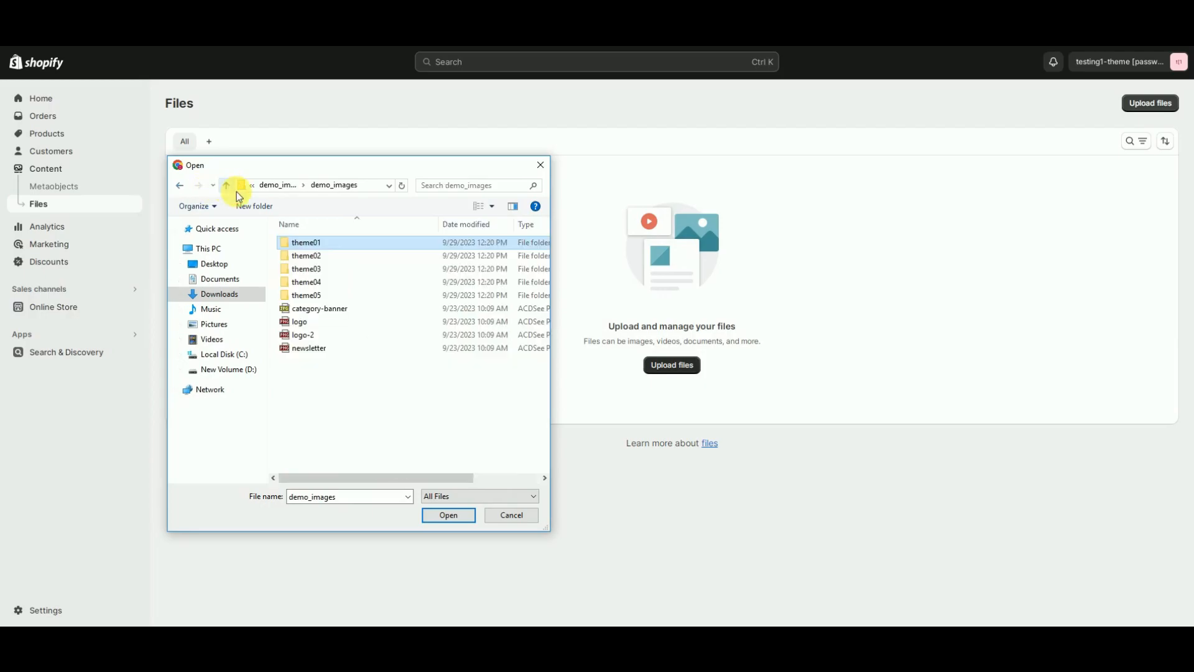
{"action": "double_click", "coordinate": [327, 245]}
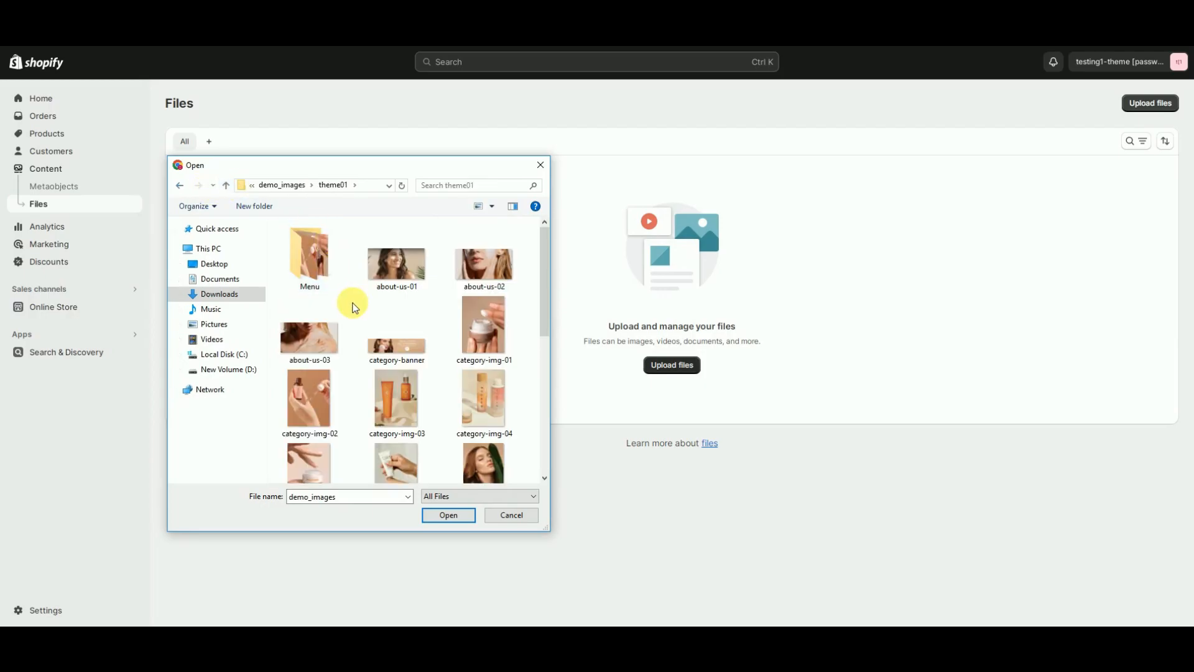
{"action": "key", "text": "ctrl+a"}
{"action": "left_click", "coordinate": [446, 515]}
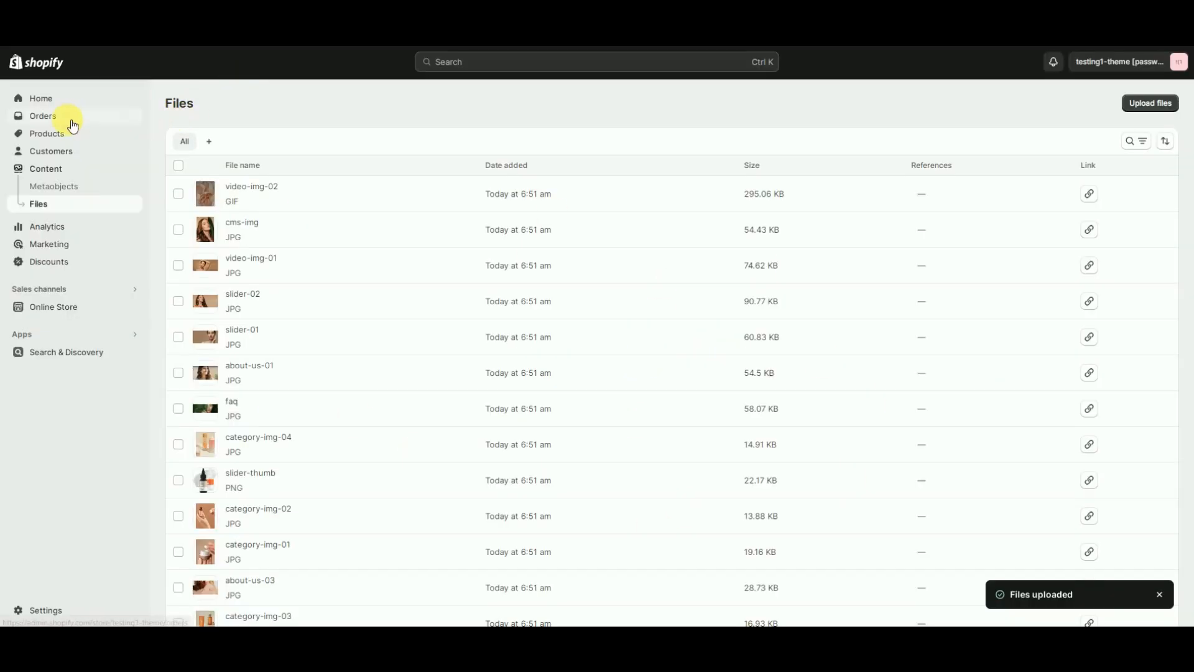
Import the store's products from the products_export CSV file in the celebshine-package folder.
{"action": "left_click", "coordinate": [70, 133]}
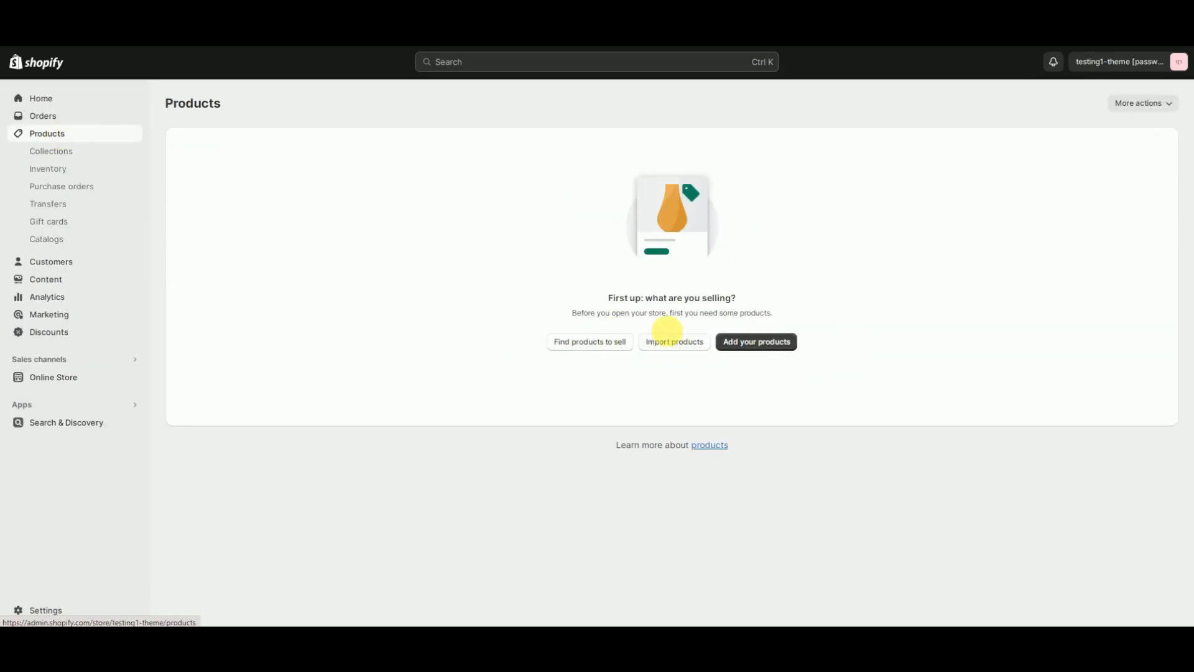
{"action": "left_click", "coordinate": [667, 346]}
{"action": "left_click", "coordinate": [601, 326]}
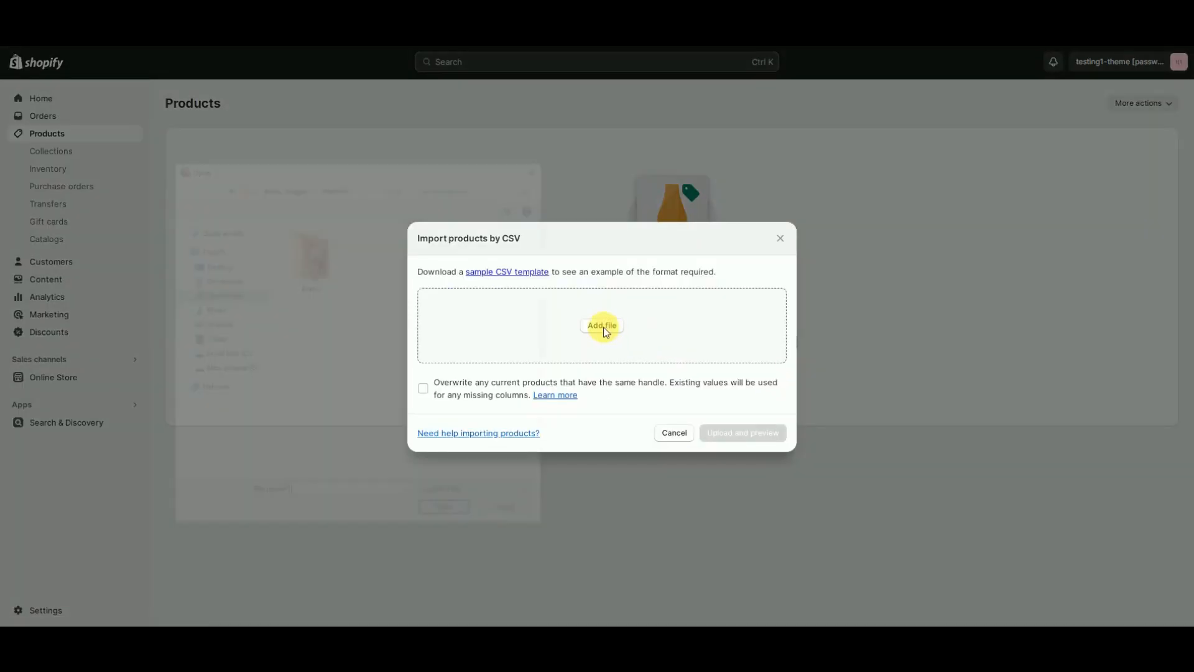
{"action": "left_click", "coordinate": [227, 295]}
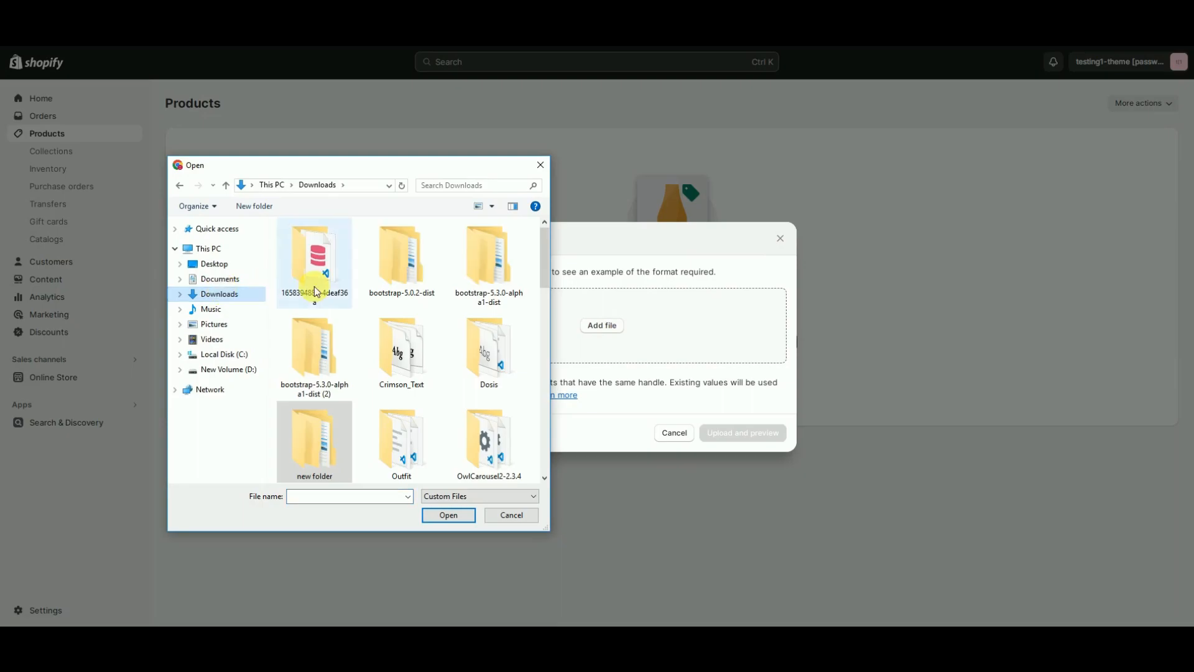
{"action": "double_click", "coordinate": [304, 416]}
{"action": "left_click", "coordinate": [317, 249]}
{"action": "double_click", "coordinate": [318, 249]}
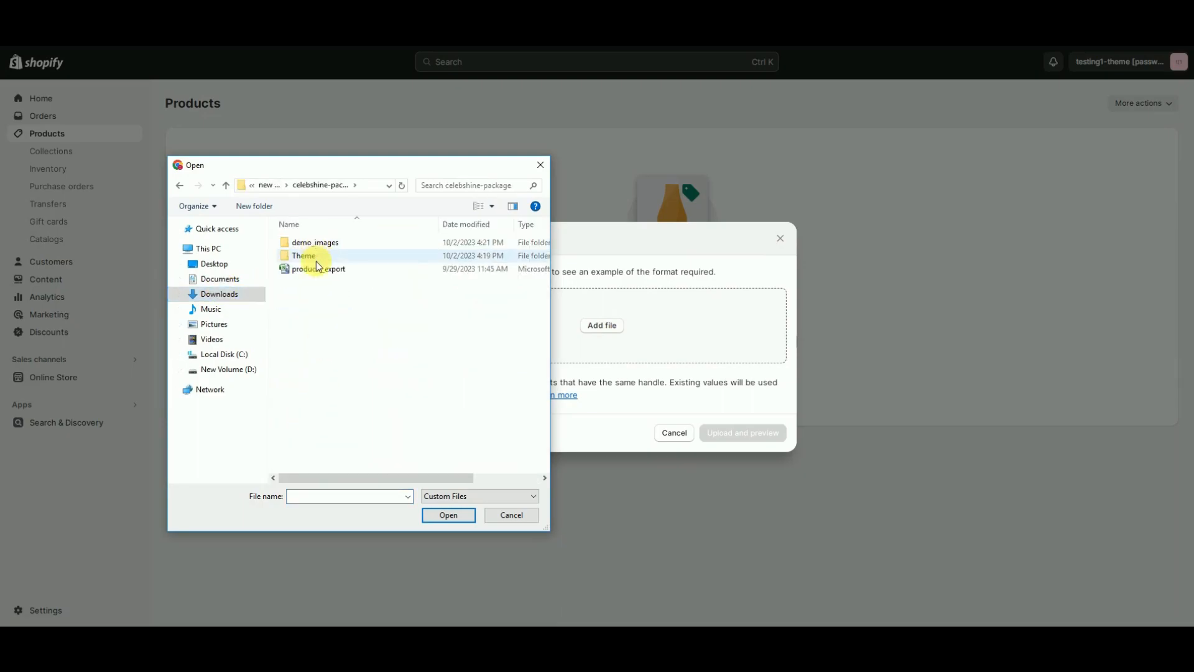
{"action": "left_click", "coordinate": [319, 269]}
{"action": "left_click", "coordinate": [430, 518]}
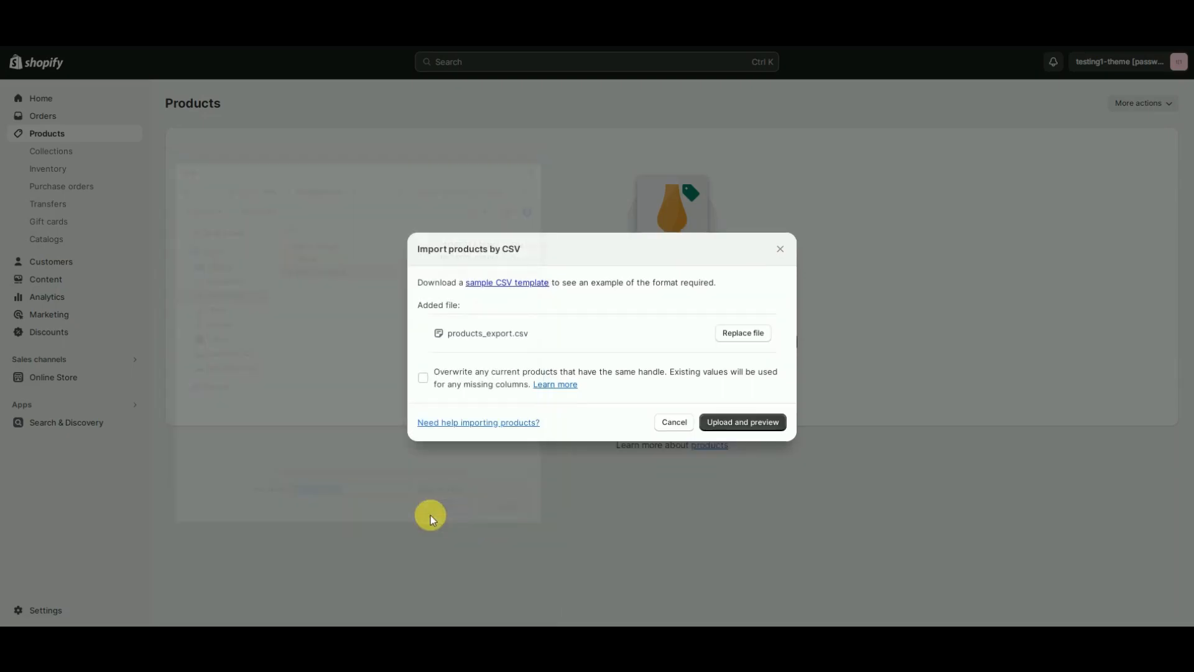
{"action": "left_click", "coordinate": [754, 424]}
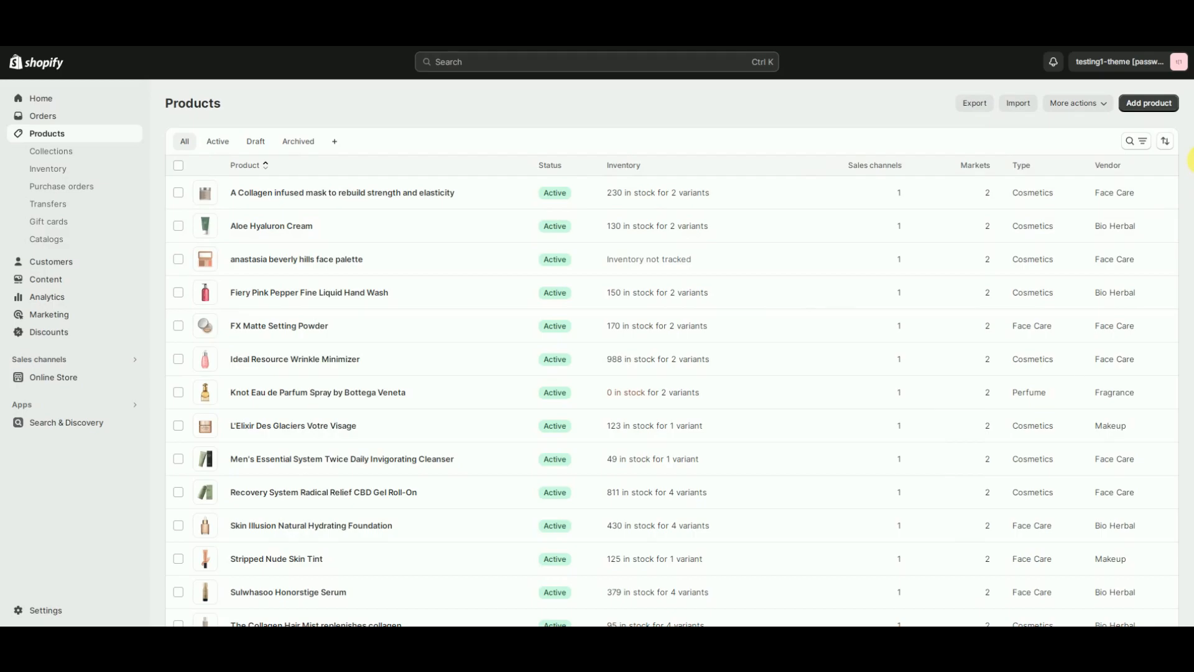
Start a new product collection and title it Facial.
{"action": "scroll", "coordinate": [1191, 261], "scroll_direction": "down", "scroll_amount": 1}
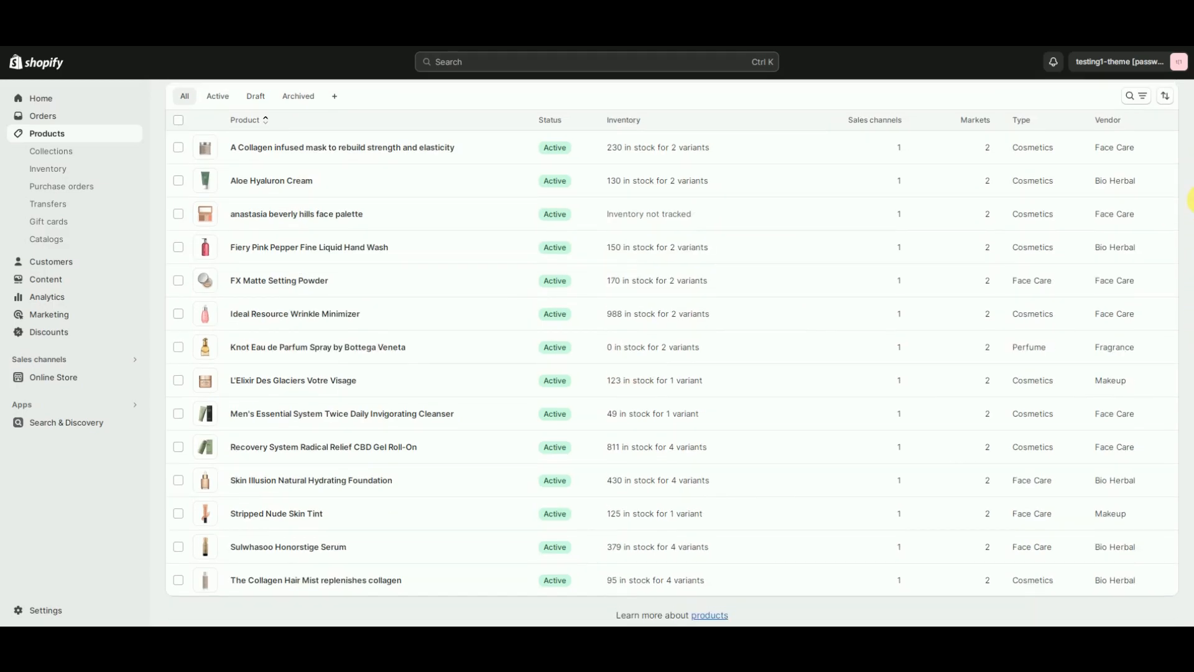
{"action": "scroll", "coordinate": [1191, 206], "scroll_direction": "up", "scroll_amount": 1}
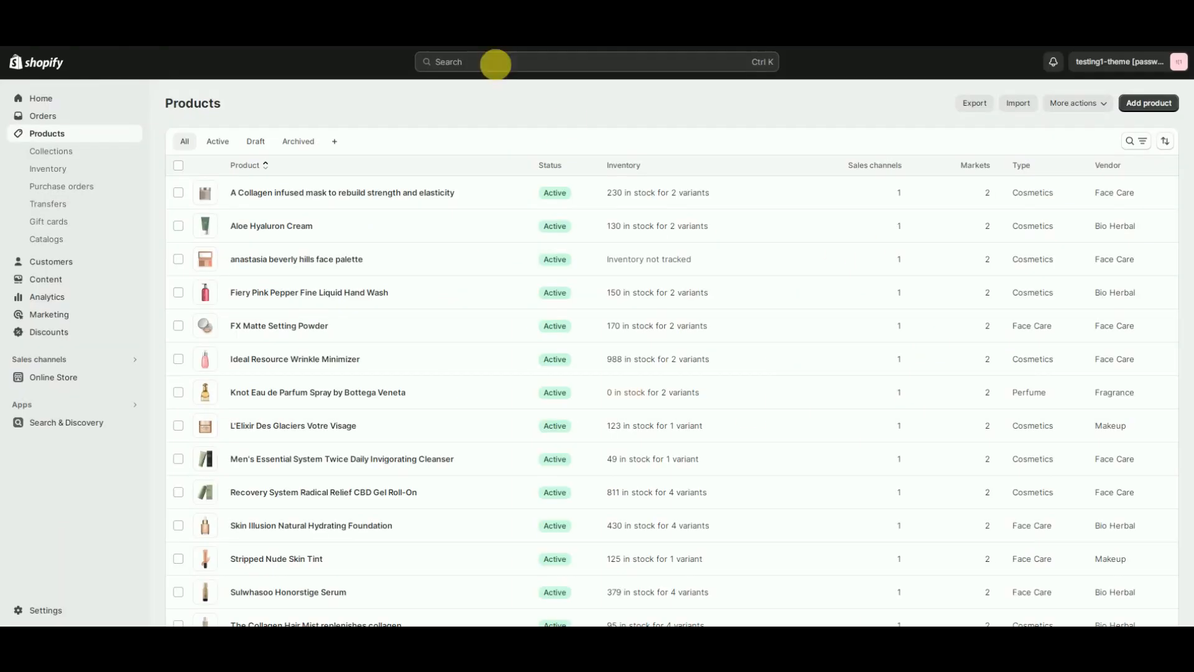
{"action": "left_click", "coordinate": [80, 154]}
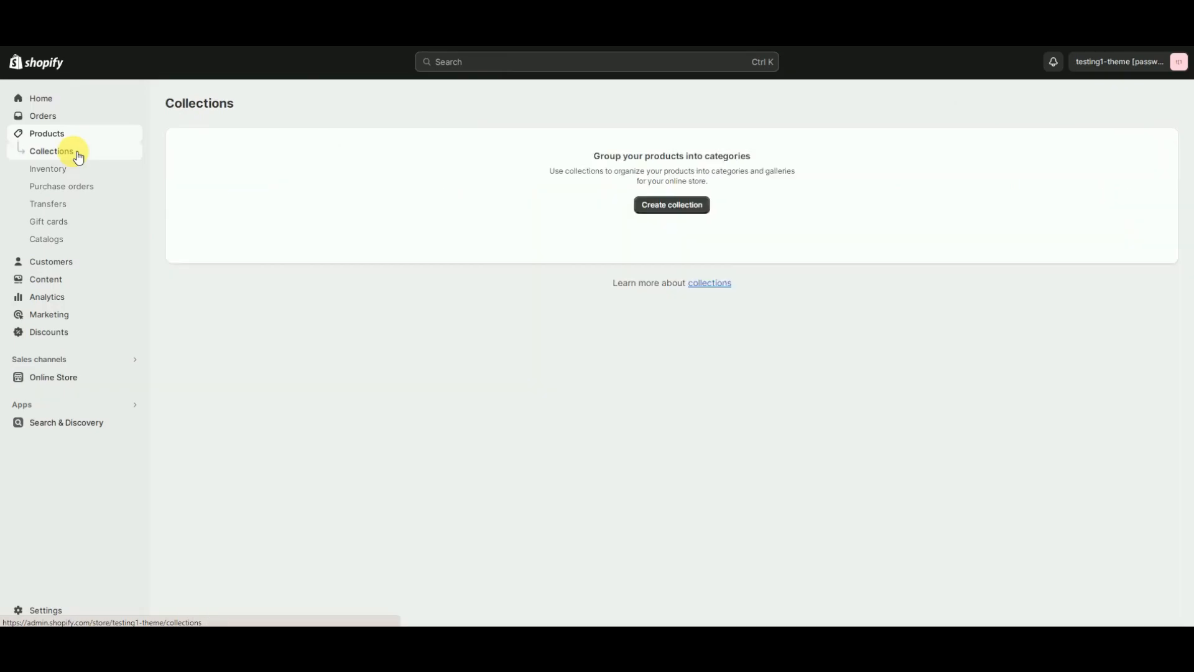
{"action": "left_click", "coordinate": [697, 343]}
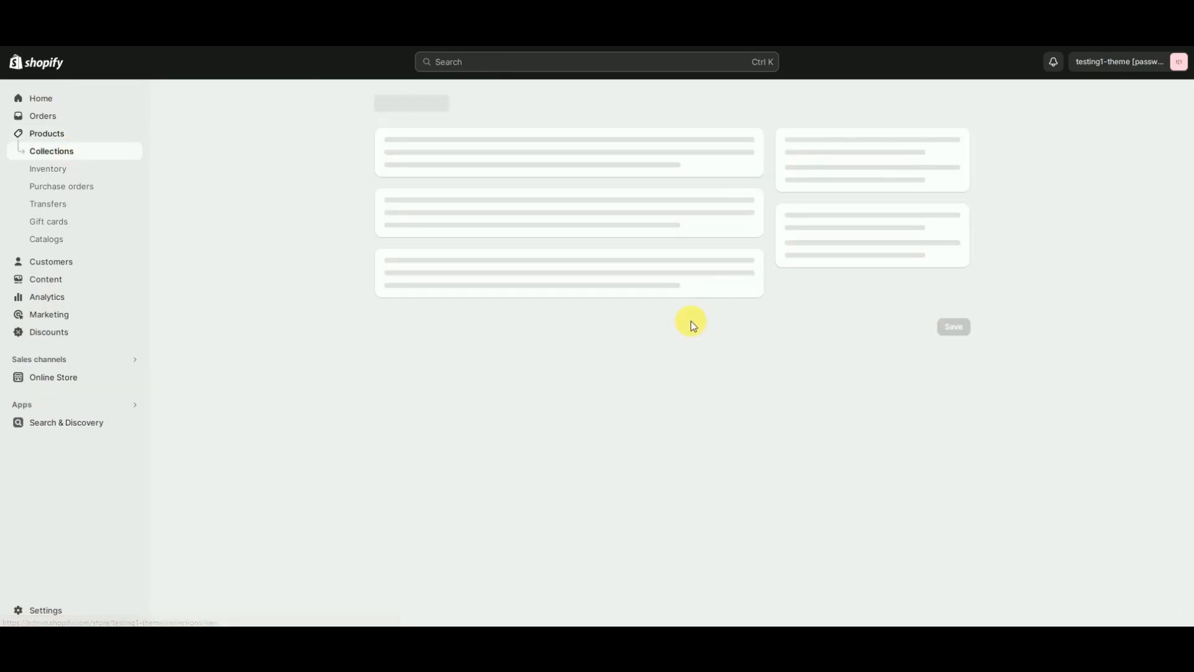
{"action": "left_click", "coordinate": [498, 166]}
{"action": "type", "text": "Facial"}
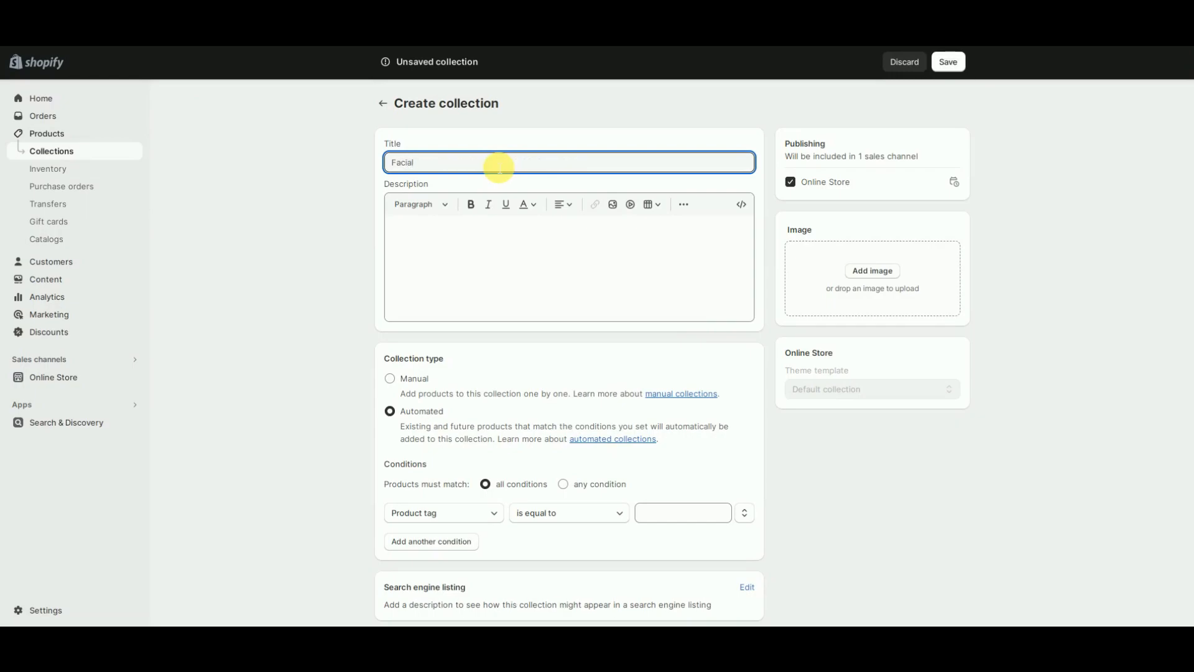
Set category-img-01 from the demo_images theme01 folder as the Facial collection's image and save it as a manual collection.
{"action": "left_click", "coordinate": [860, 265]}
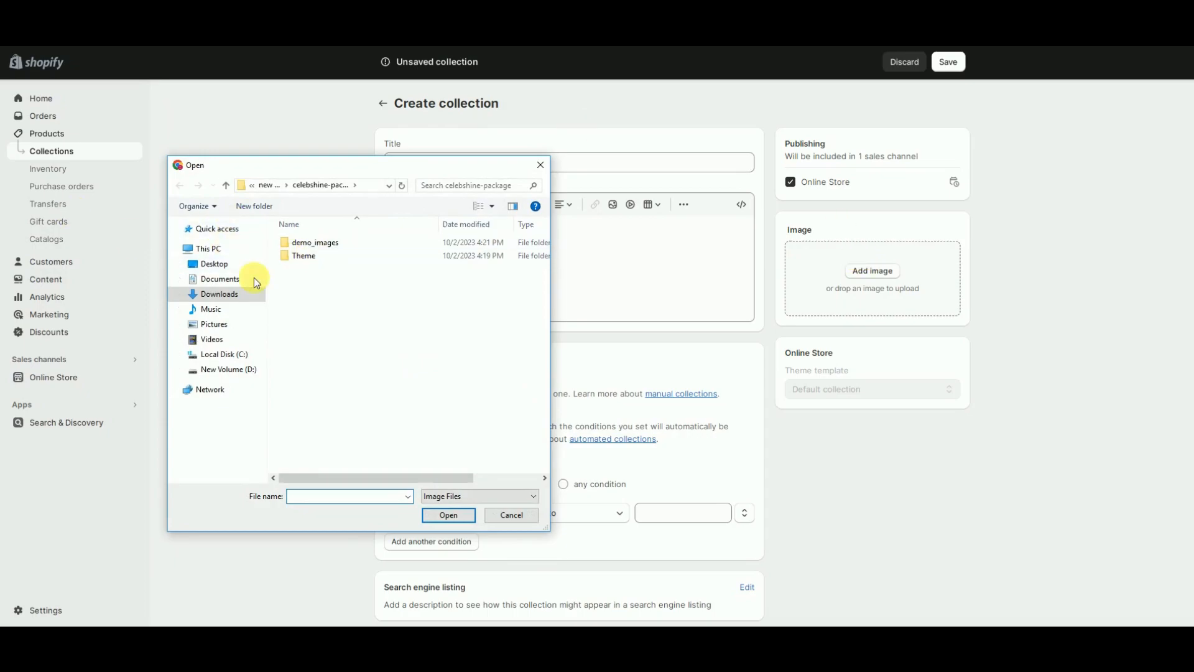
{"action": "left_click", "coordinate": [245, 297]}
{"action": "double_click", "coordinate": [309, 417]}
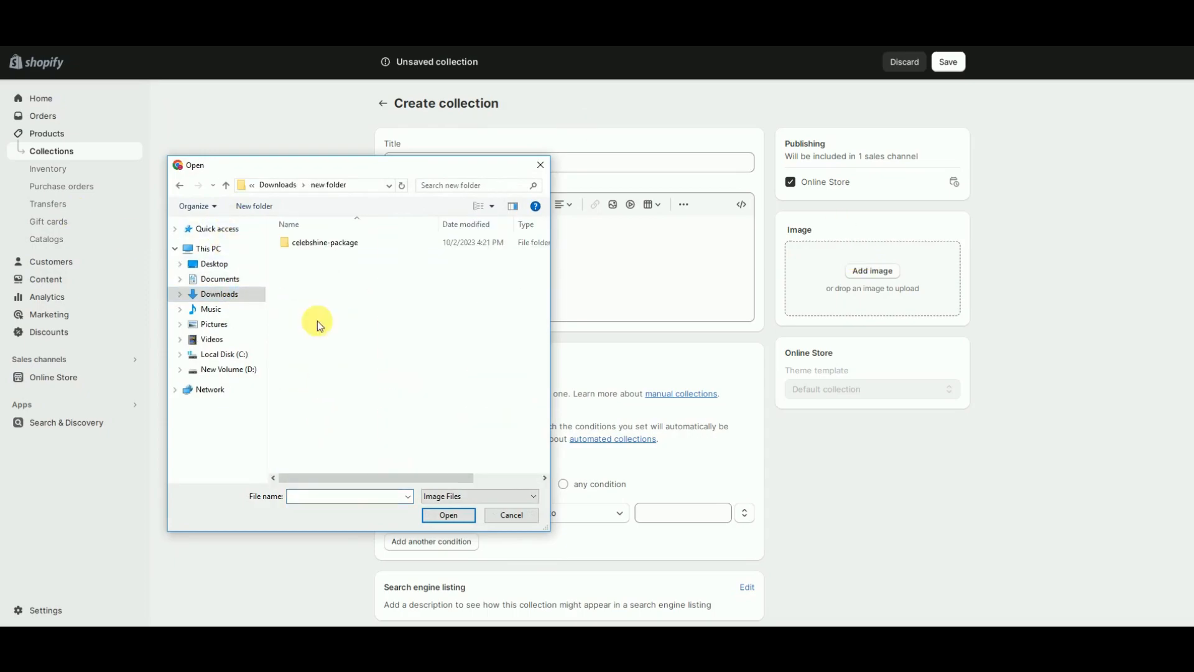
{"action": "double_click", "coordinate": [310, 246]}
{"action": "double_click", "coordinate": [310, 247]}
{"action": "double_click", "coordinate": [323, 248]}
{"action": "double_click", "coordinate": [323, 244]}
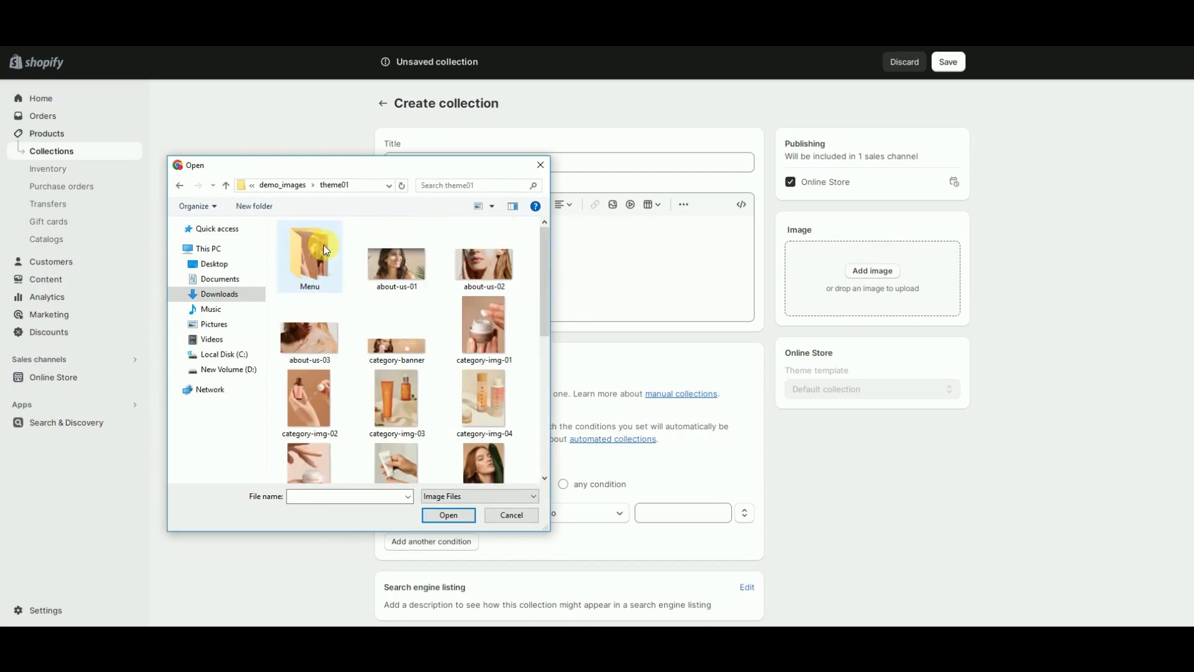
{"action": "left_click_drag", "start_coordinate": [545, 252], "coordinate": [546, 264]}
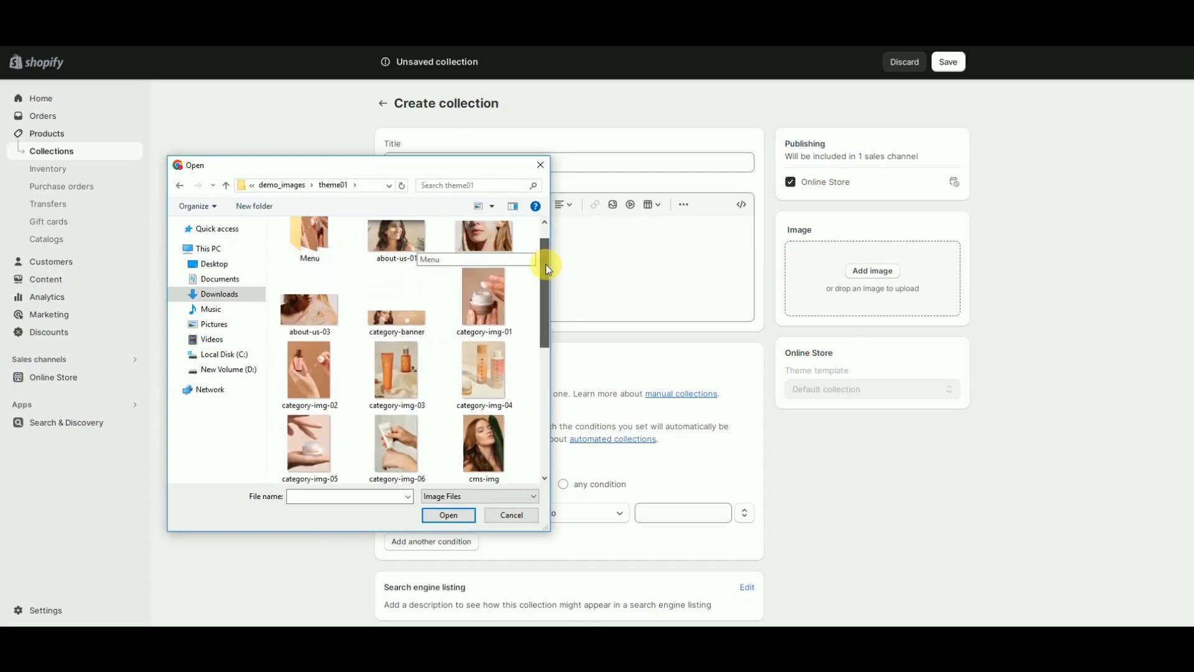
{"action": "left_click", "coordinate": [492, 282]}
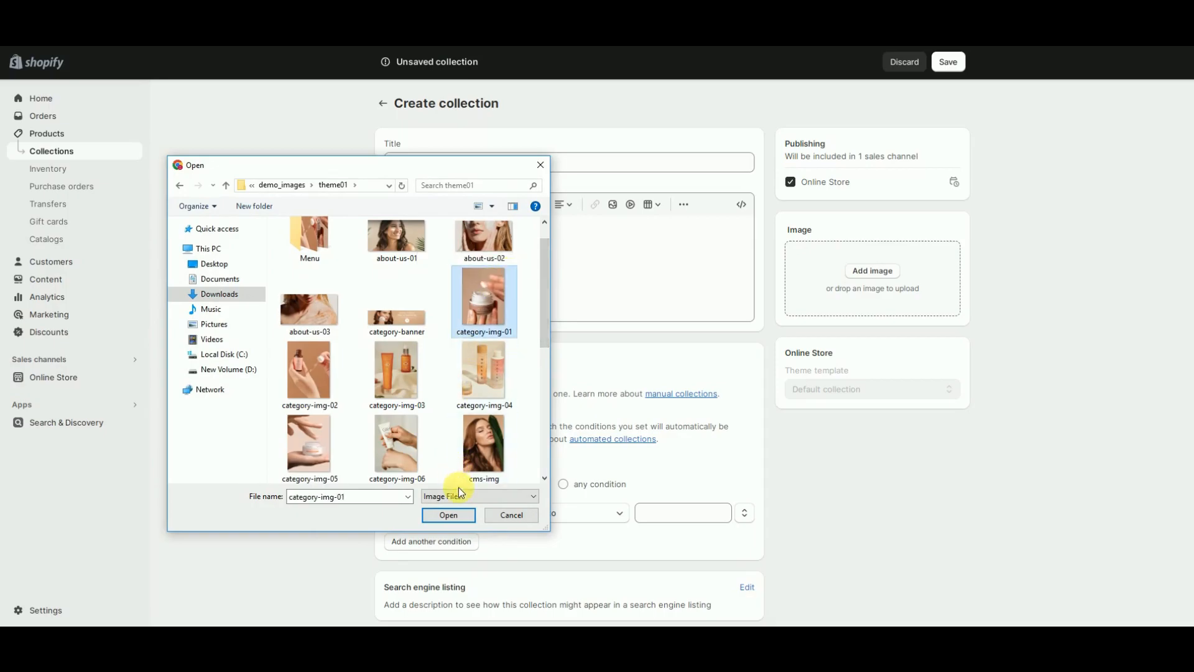
{"action": "left_click", "coordinate": [451, 517]}
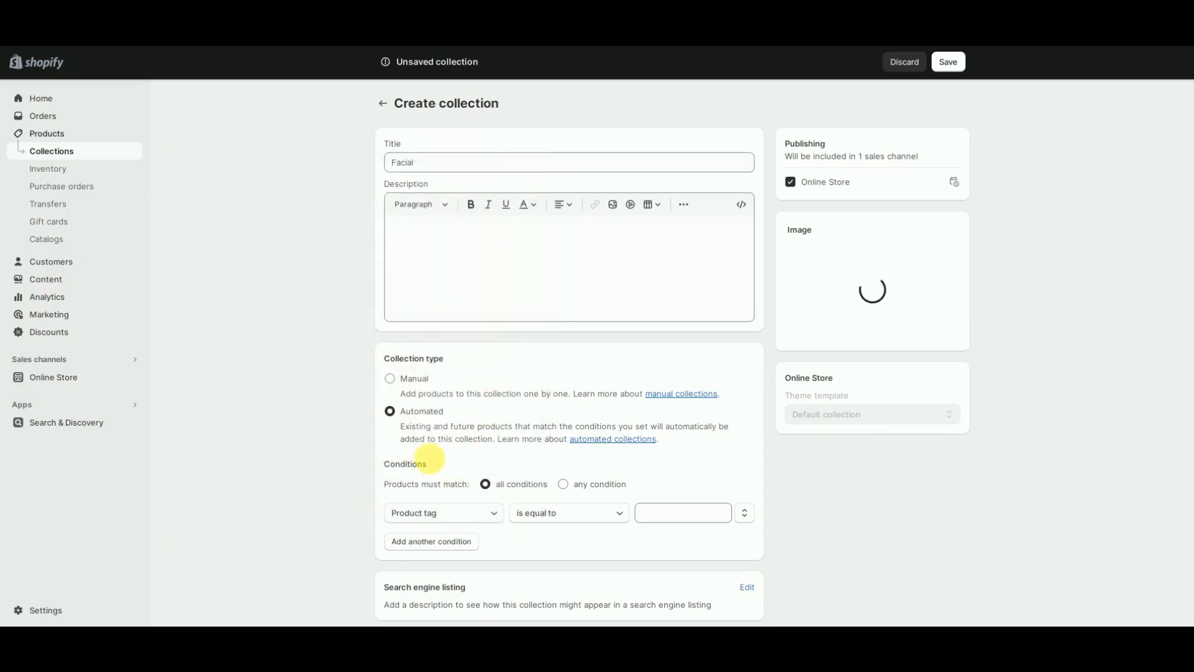
{"action": "left_click", "coordinate": [396, 380]}
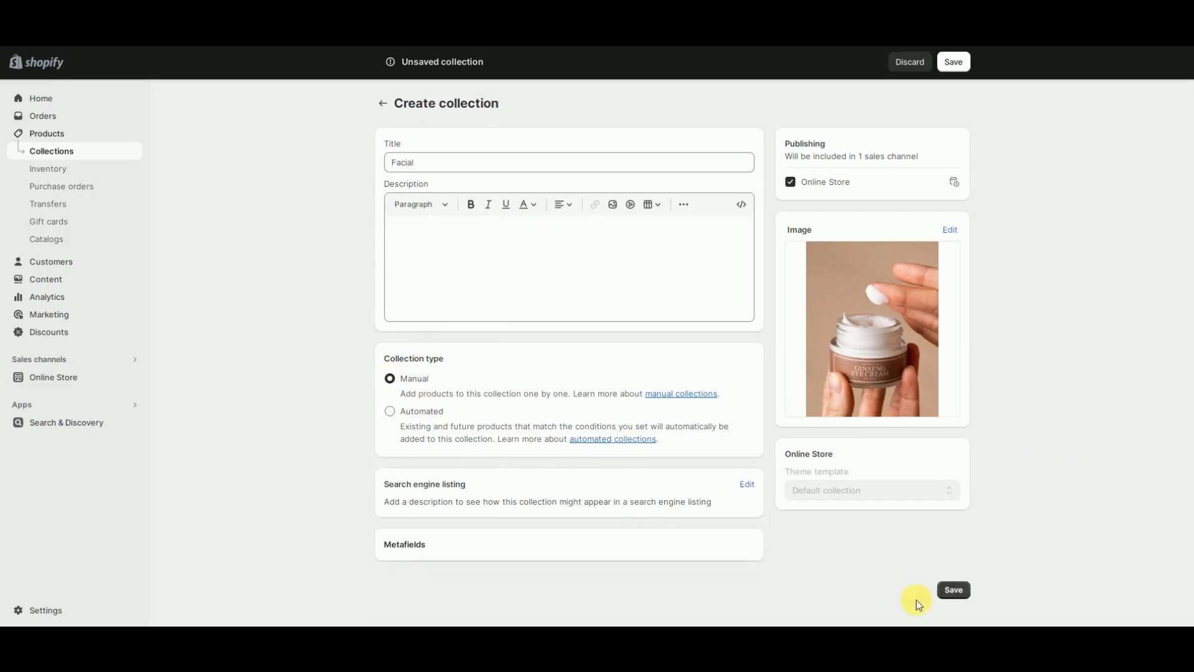
{"action": "left_click", "coordinate": [957, 592]}
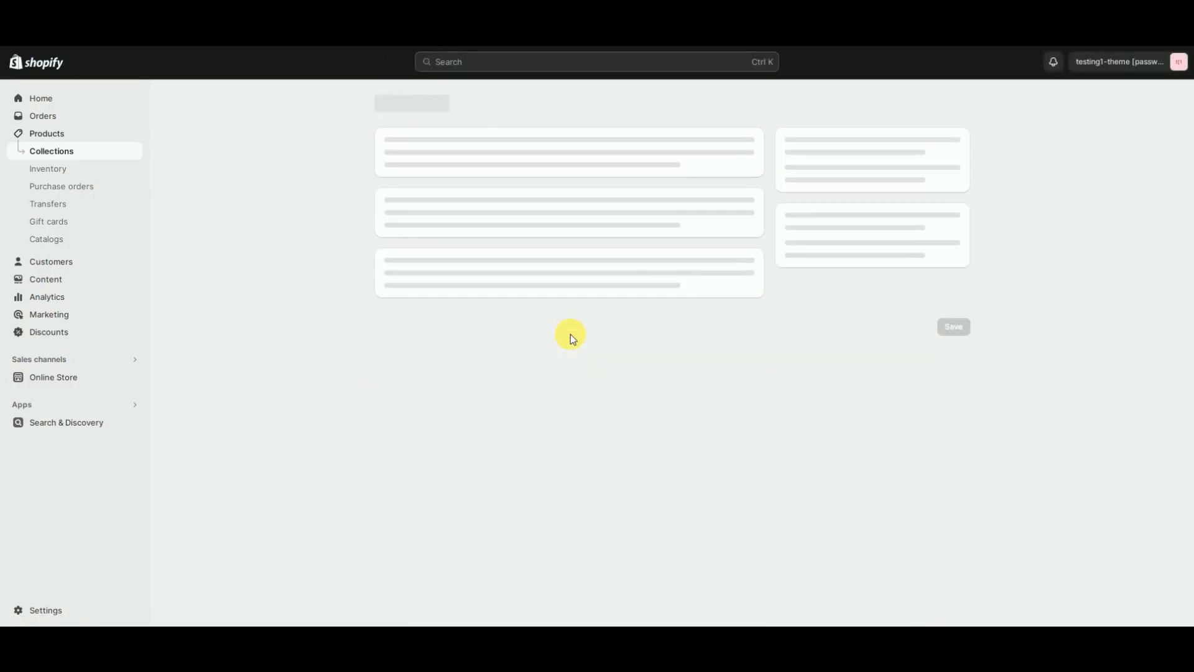
Add the six listed products from Aloe Hyaluron Cream through Knot Eau de Parfum Spray by Bottega Veneta to the Facial collection.
{"action": "left_click", "coordinate": [598, 445]}
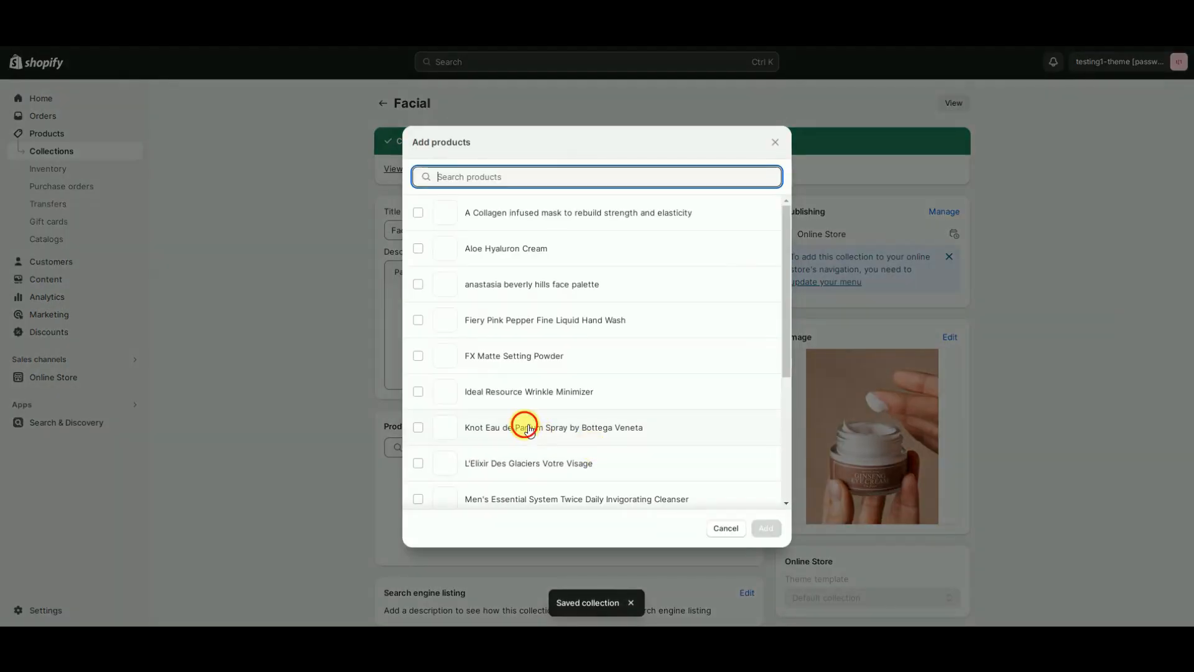
{"action": "left_click", "coordinate": [526, 427]}
{"action": "left_click", "coordinate": [544, 391]}
{"action": "left_click", "coordinate": [549, 356]}
{"action": "left_click", "coordinate": [556, 328]}
{"action": "left_click", "coordinate": [560, 281]}
{"action": "left_click", "coordinate": [577, 248]}
{"action": "left_click", "coordinate": [772, 527]}
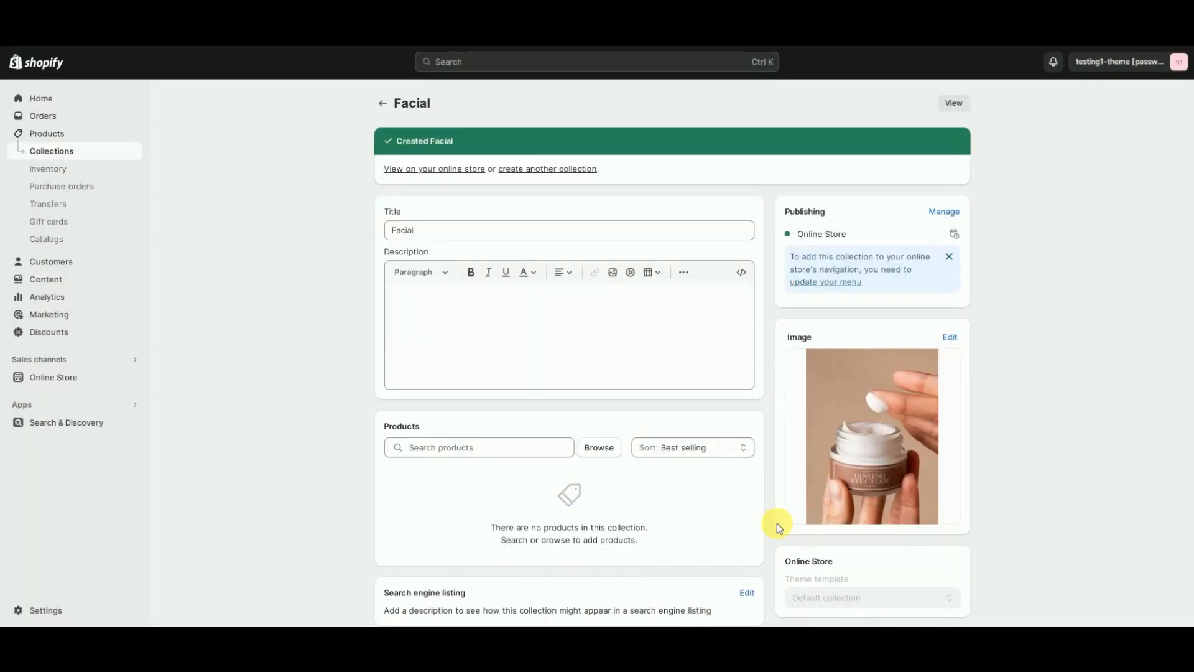
{"action": "scroll", "coordinate": [733, 445], "scroll_direction": "down", "scroll_amount": 3}
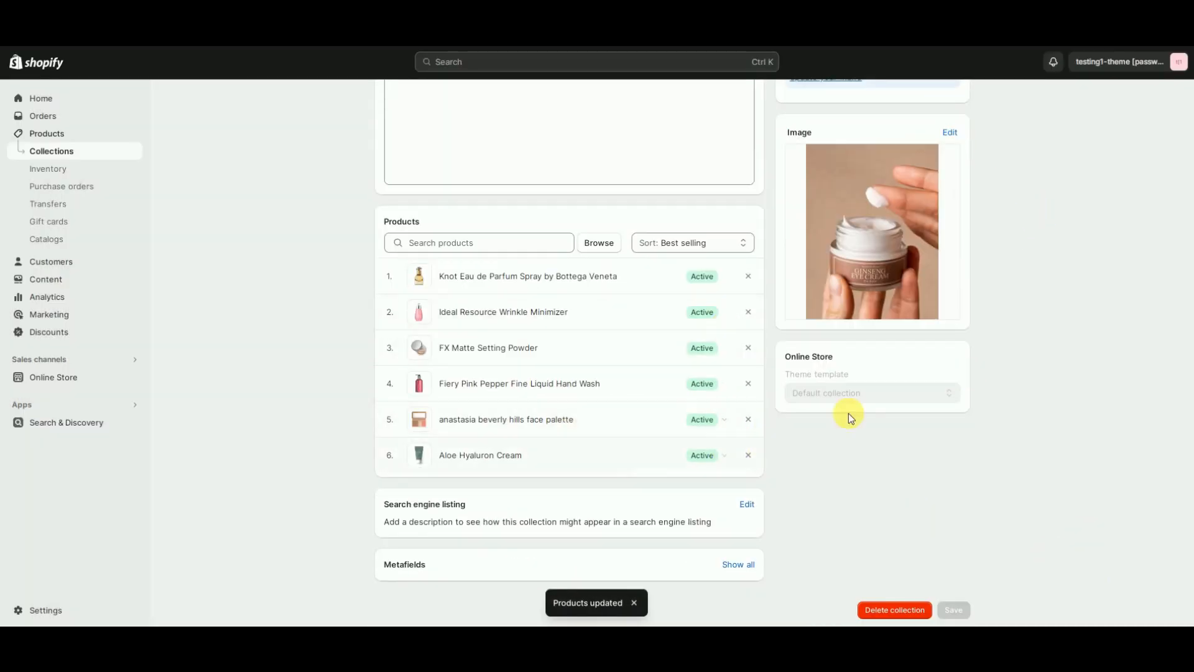
{"action": "scroll", "coordinate": [647, 435], "scroll_direction": "up", "scroll_amount": 3}
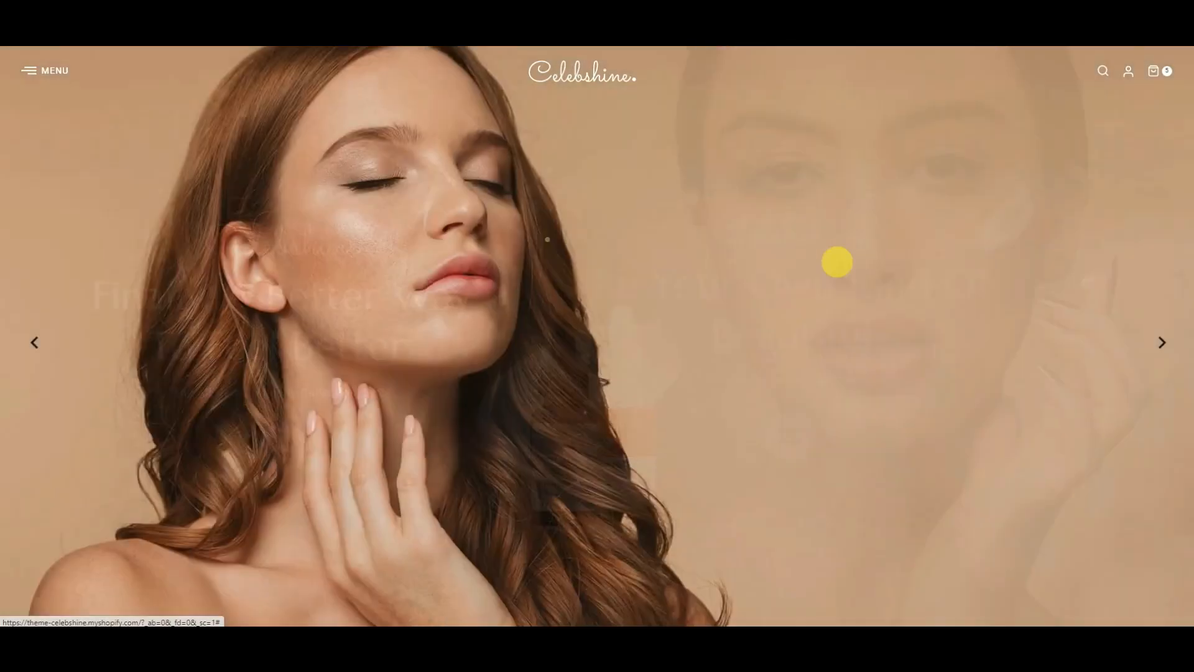
Look through the Celebshine demo store's home page, including its Top Categories and Latest News sections.
{"action": "scroll", "coordinate": [837, 259], "scroll_direction": "down", "scroll_amount": 15}
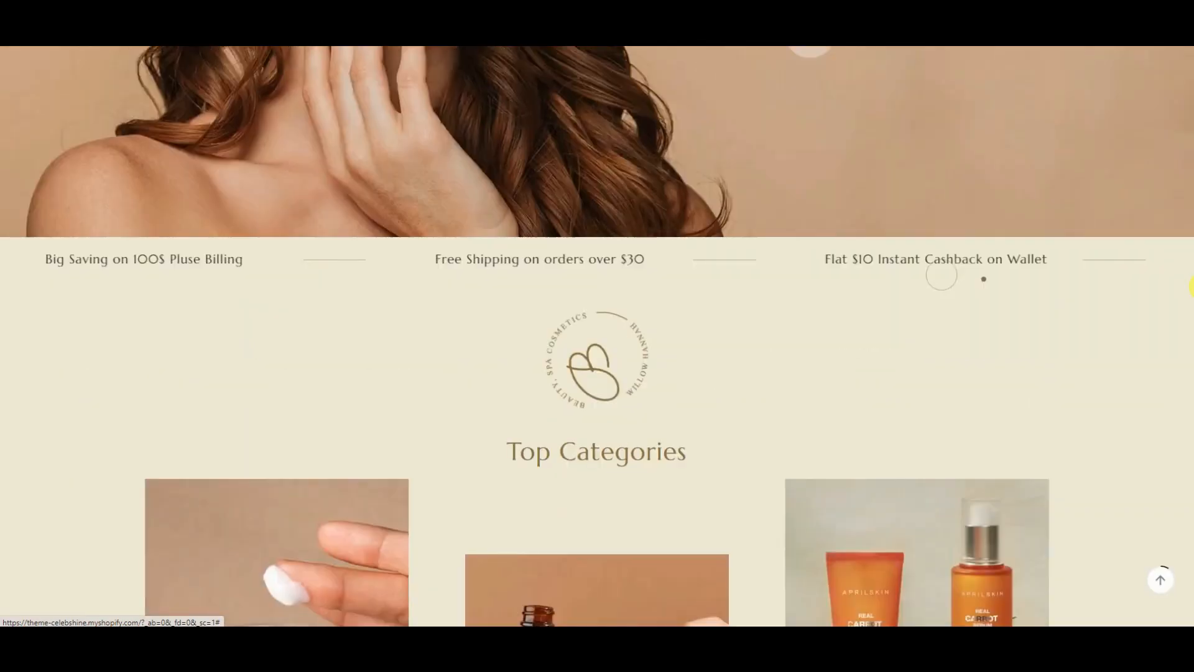
{"action": "scroll", "coordinate": [694, 348], "scroll_direction": "down", "scroll_amount": 20}
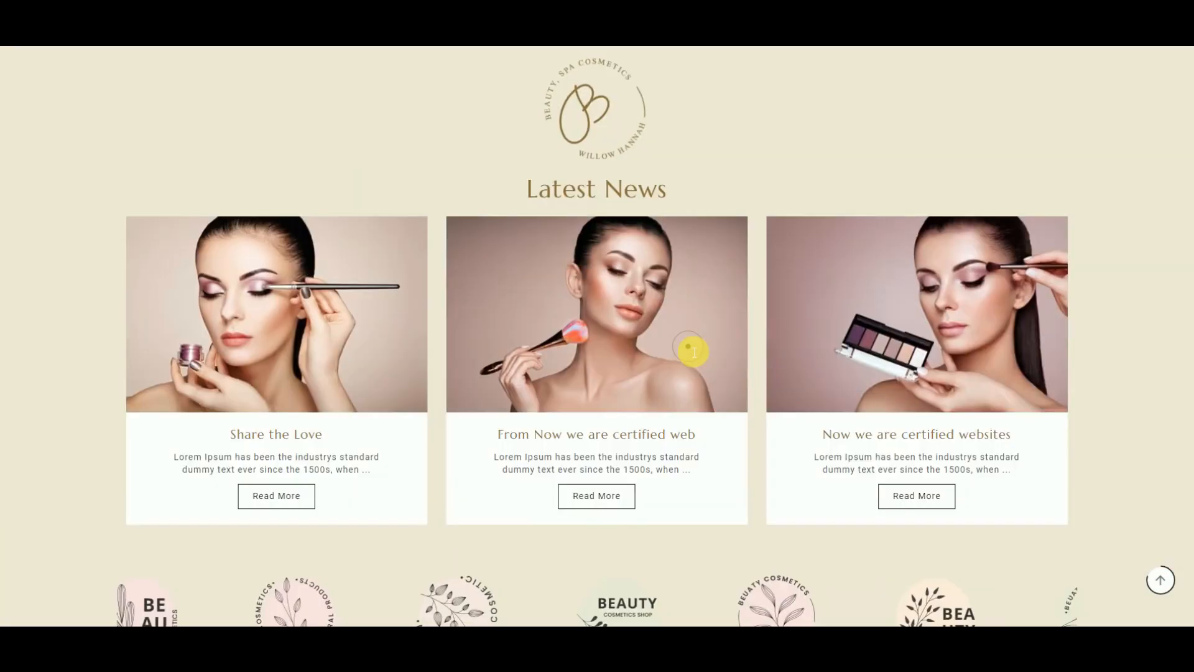
{"action": "scroll", "coordinate": [689, 347], "scroll_direction": "up", "scroll_amount": 8}
{"action": "scroll", "coordinate": [689, 346], "scroll_direction": "up", "scroll_amount": 15}
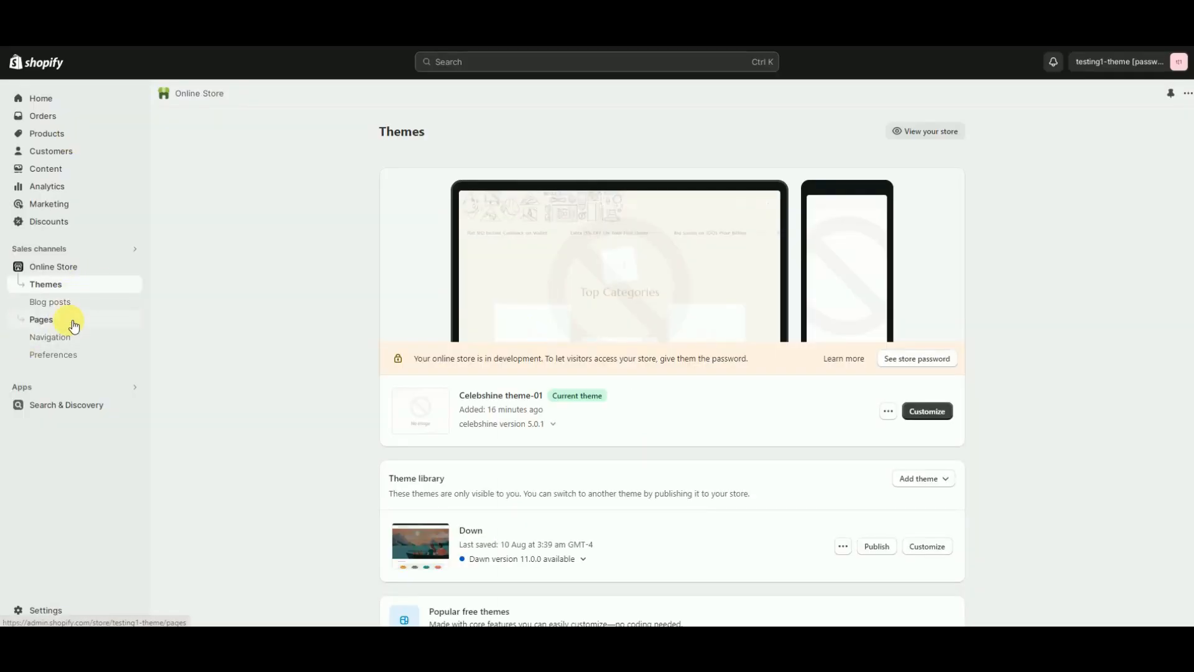
Start a new blog post titled Test and set its visibility to Visible.
{"action": "left_click", "coordinate": [71, 320]}
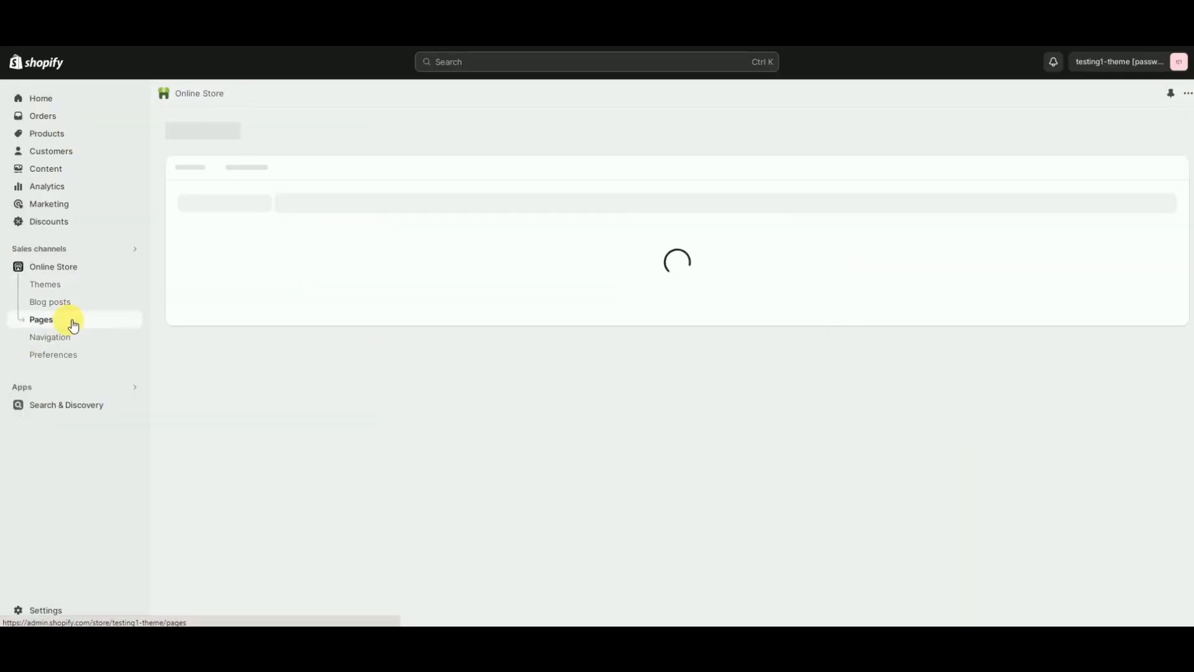
{"action": "left_click", "coordinate": [65, 306]}
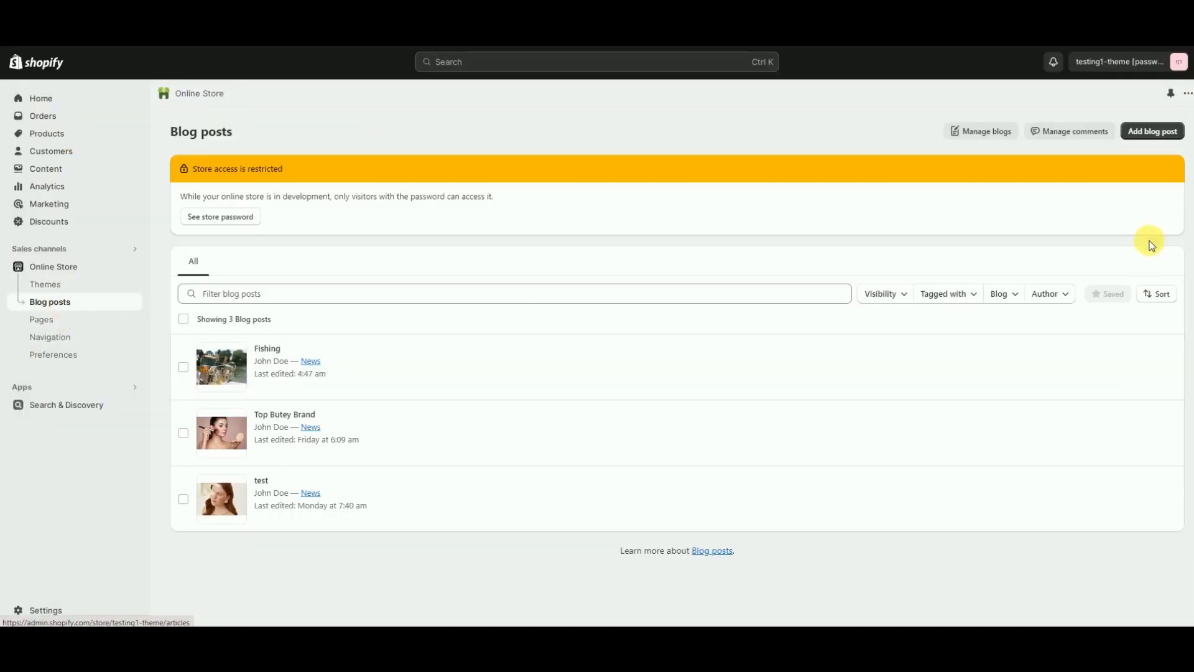
{"action": "left_click", "coordinate": [1157, 130]}
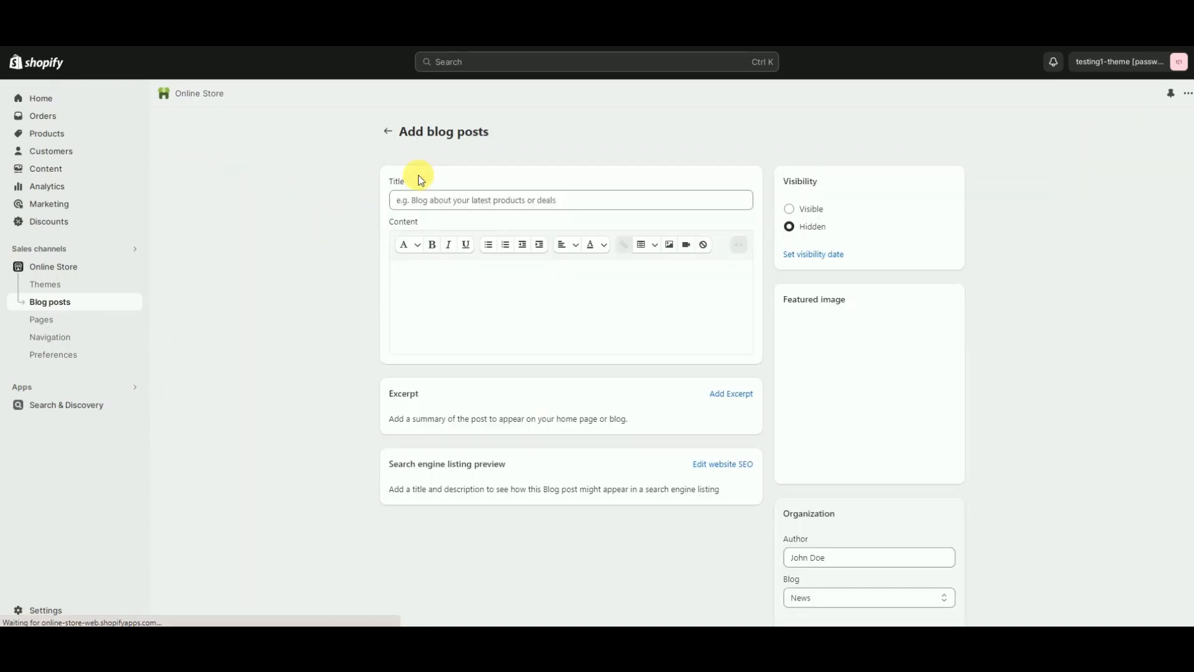
{"action": "left_click", "coordinate": [427, 199]}
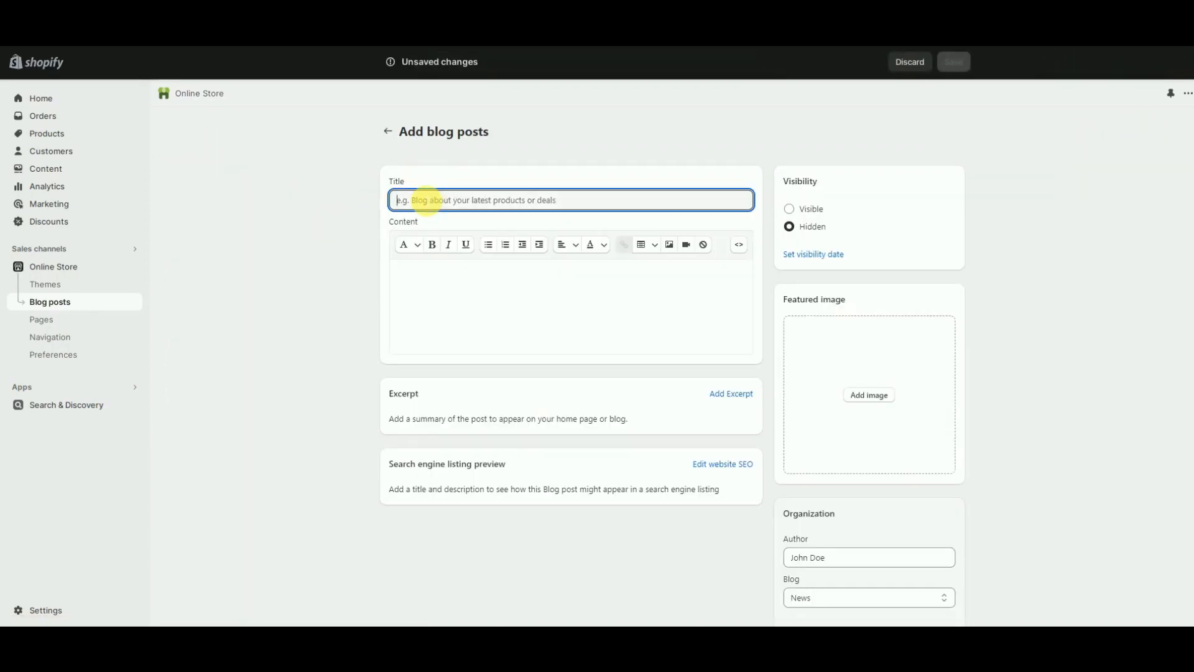
{"action": "type", "text": "Test"}
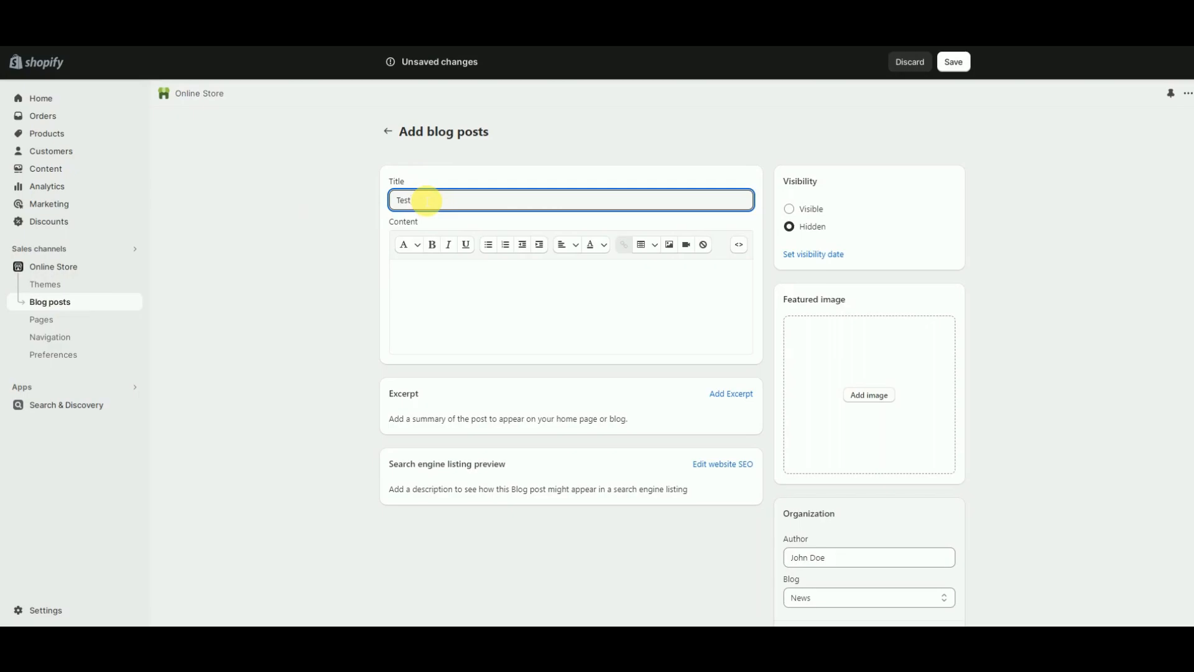
{"action": "left_click", "coordinate": [797, 211]}
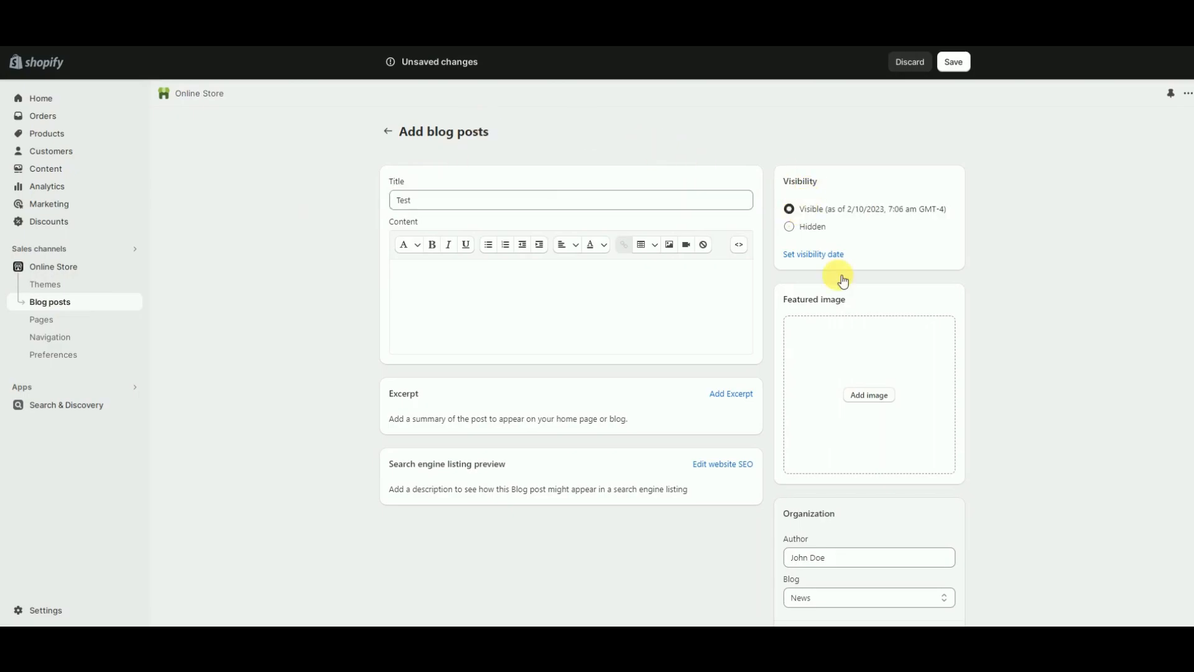
Set image 01 from the blog-images [1] folder inside theme01 as the blog post's featured image.
{"action": "left_click", "coordinate": [880, 399]}
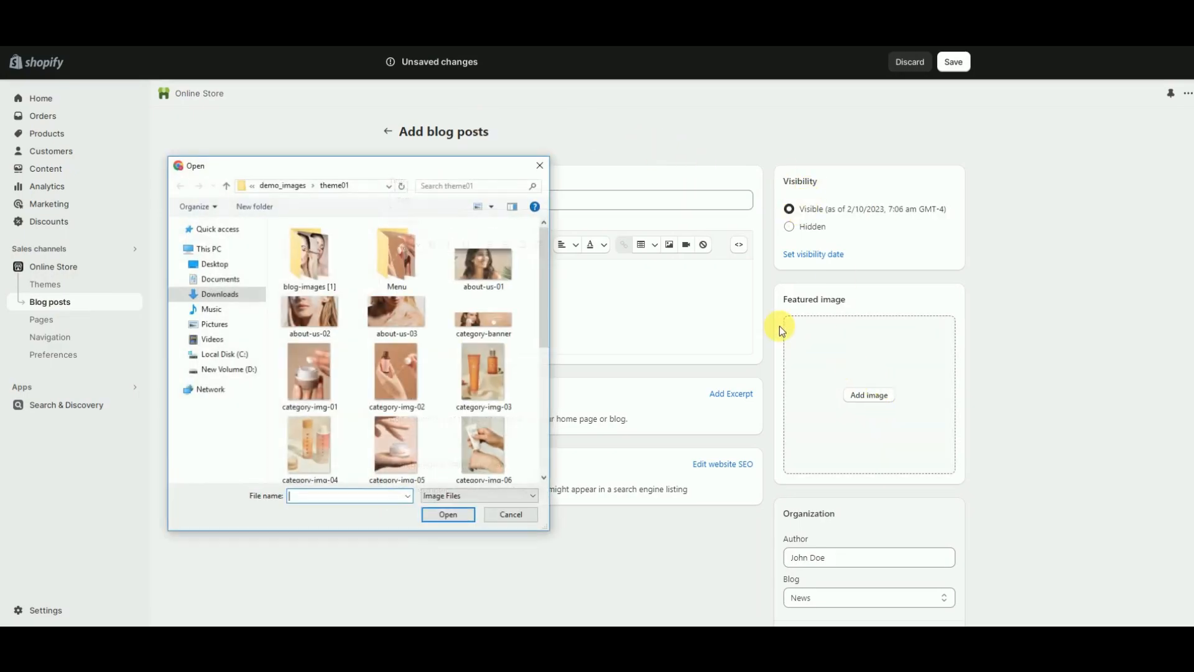
{"action": "left_click", "coordinate": [245, 293]}
{"action": "double_click", "coordinate": [313, 461]}
{"action": "left_click", "coordinate": [319, 248]}
{"action": "double_click", "coordinate": [318, 247]}
{"action": "double_click", "coordinate": [319, 247]}
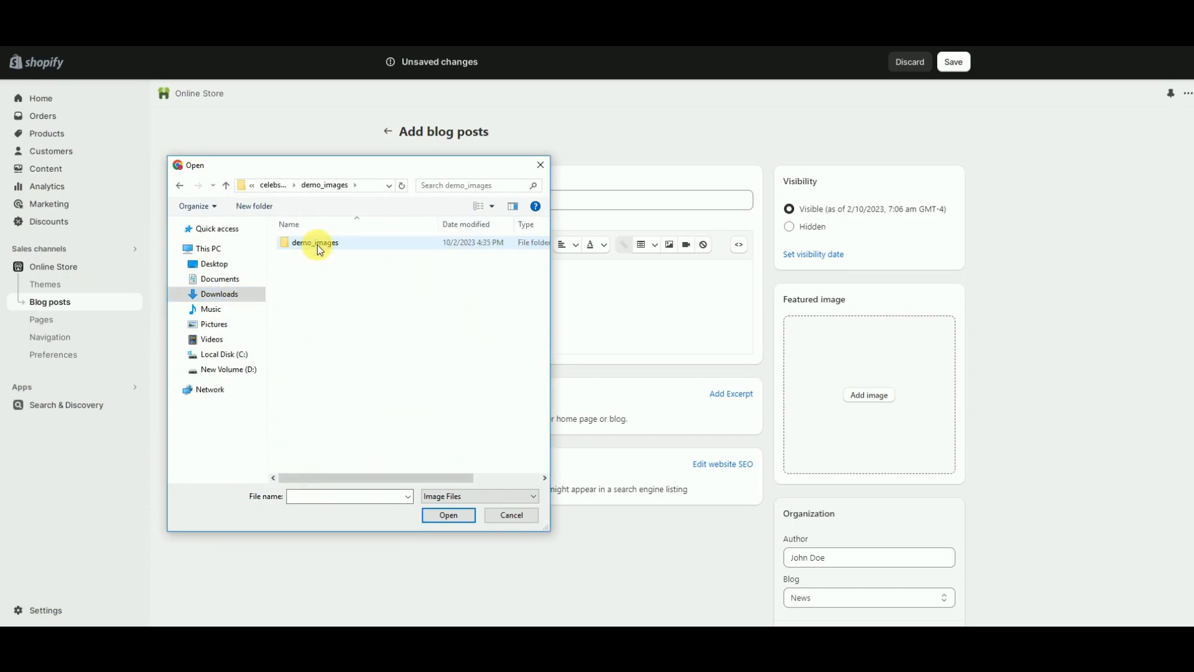
{"action": "double_click", "coordinate": [319, 248]}
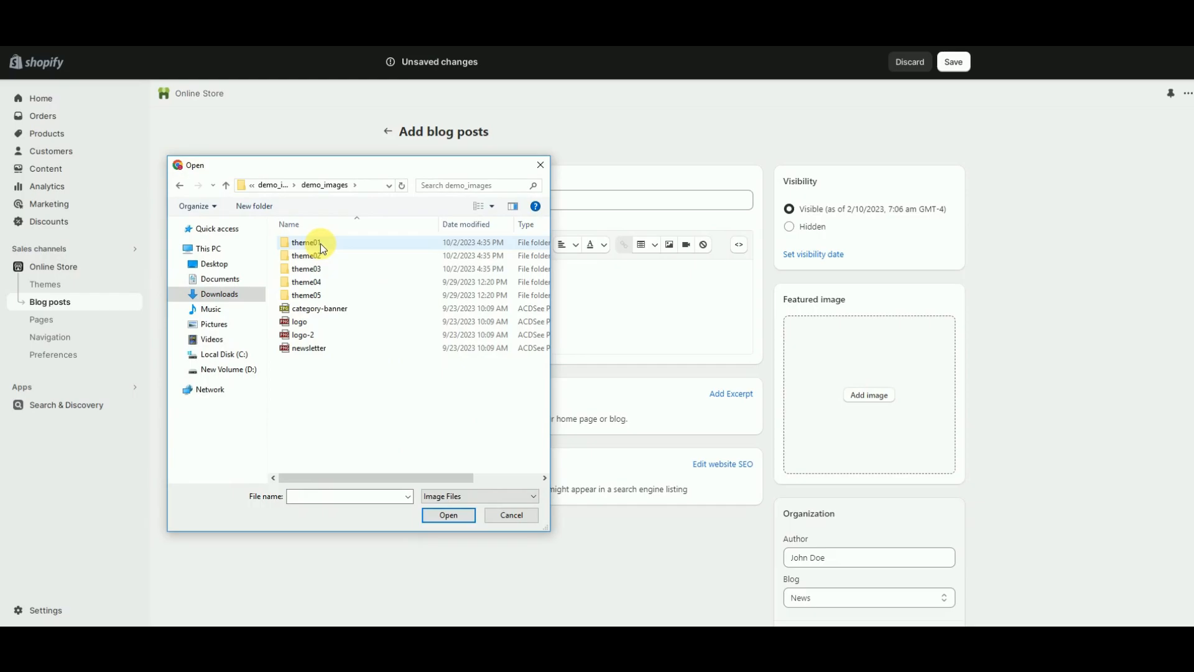
{"action": "double_click", "coordinate": [319, 247]}
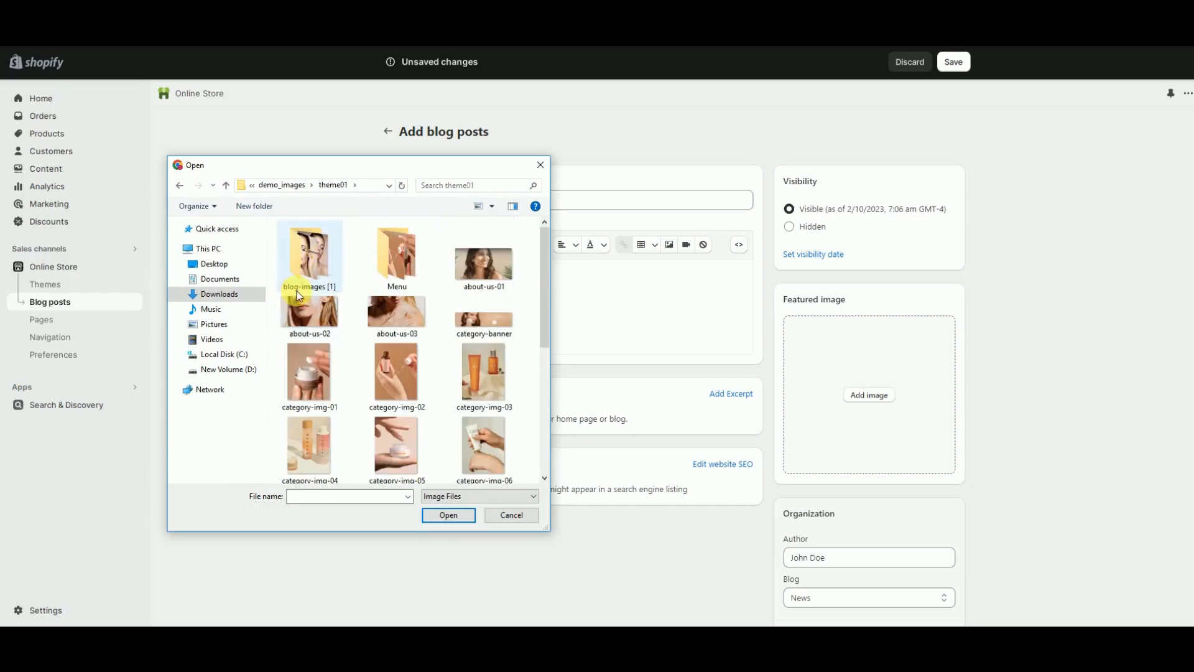
{"action": "double_click", "coordinate": [304, 264]}
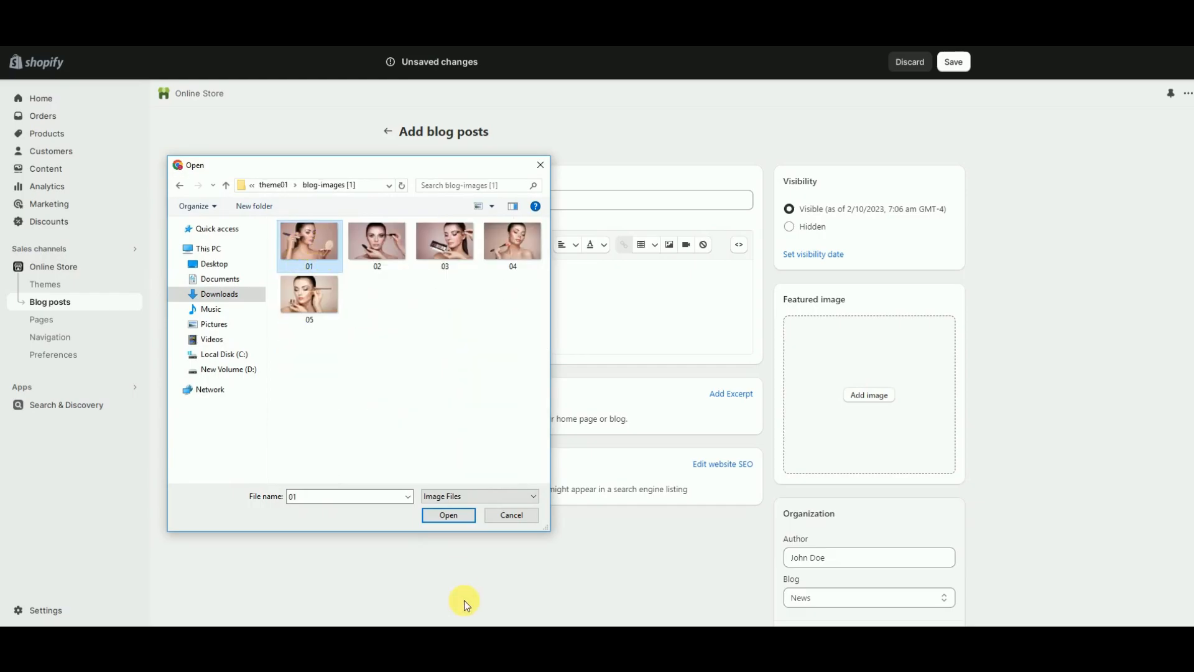
{"action": "left_click", "coordinate": [445, 516]}
{"action": "scroll", "coordinate": [861, 483], "scroll_direction": "down", "scroll_amount": 5}
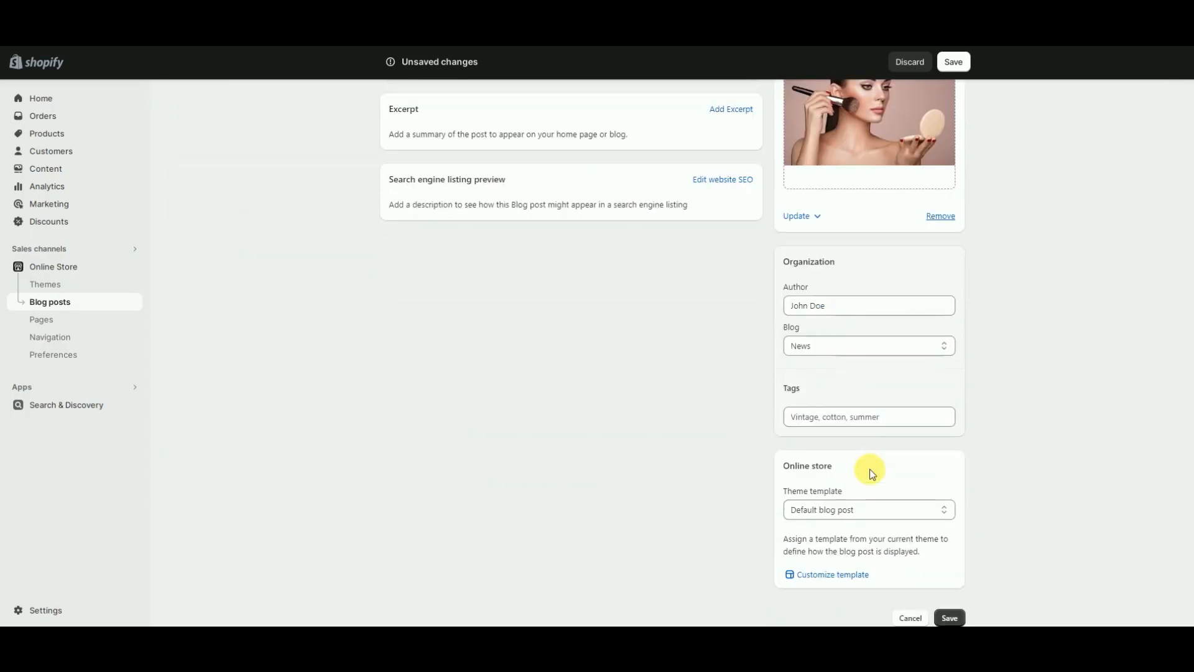
{"action": "scroll", "coordinate": [874, 473], "scroll_direction": "up", "scroll_amount": 5}
{"action": "scroll", "coordinate": [992, 580], "scroll_direction": "down", "scroll_amount": 5}
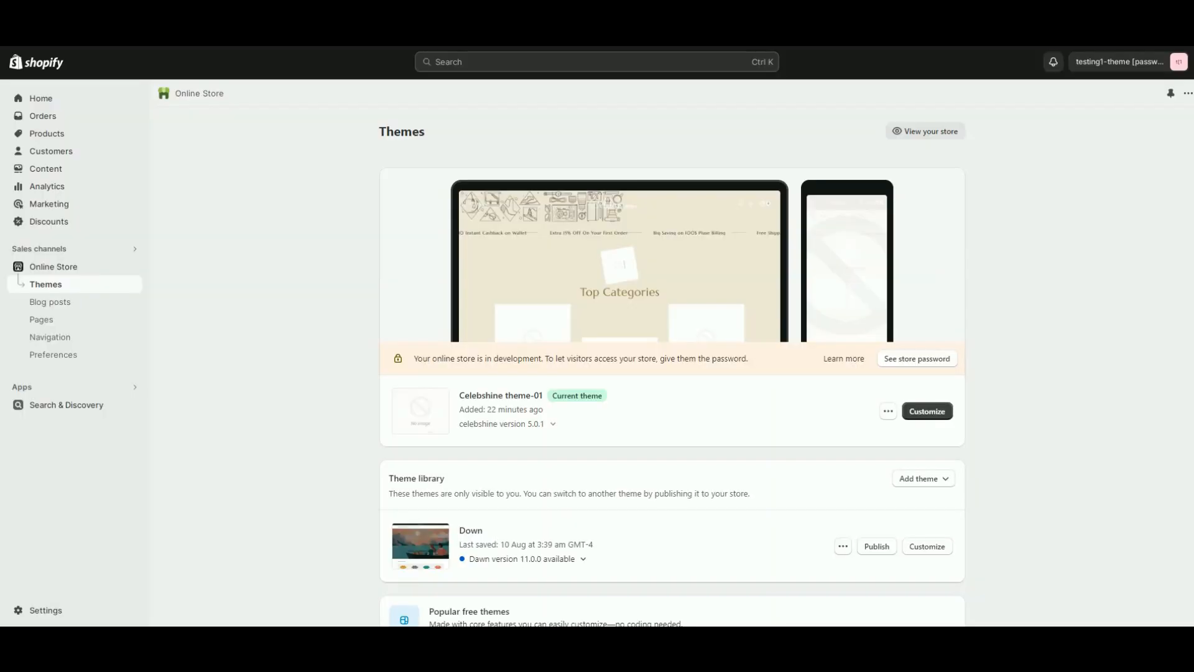
Open the Celebshine theme-01 for customization and look over its Pre-Loader and Homepage Animation settings.
{"action": "left_click", "coordinate": [922, 410]}
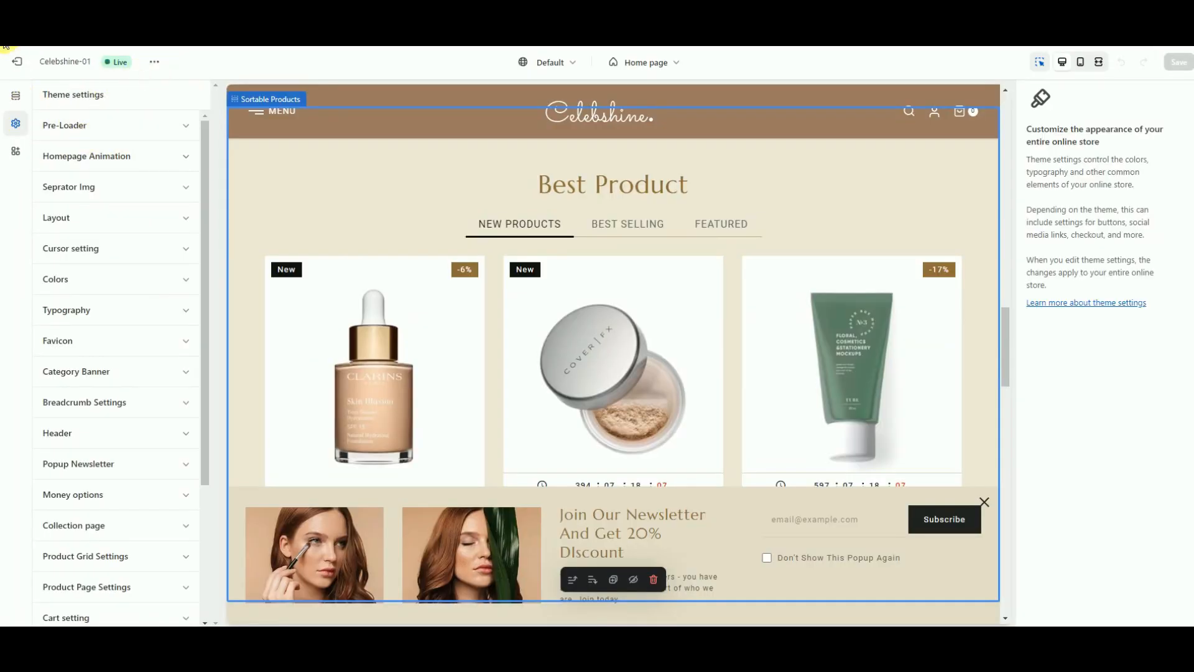
{"action": "left_click", "coordinate": [178, 125]}
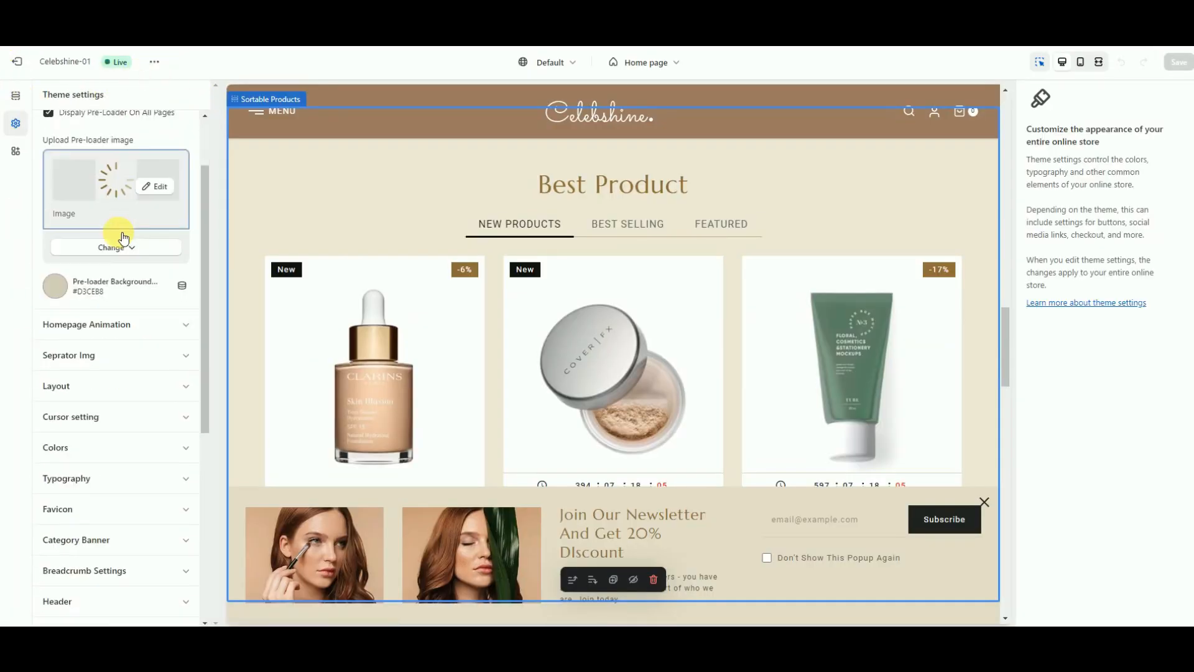
{"action": "left_click", "coordinate": [188, 128]}
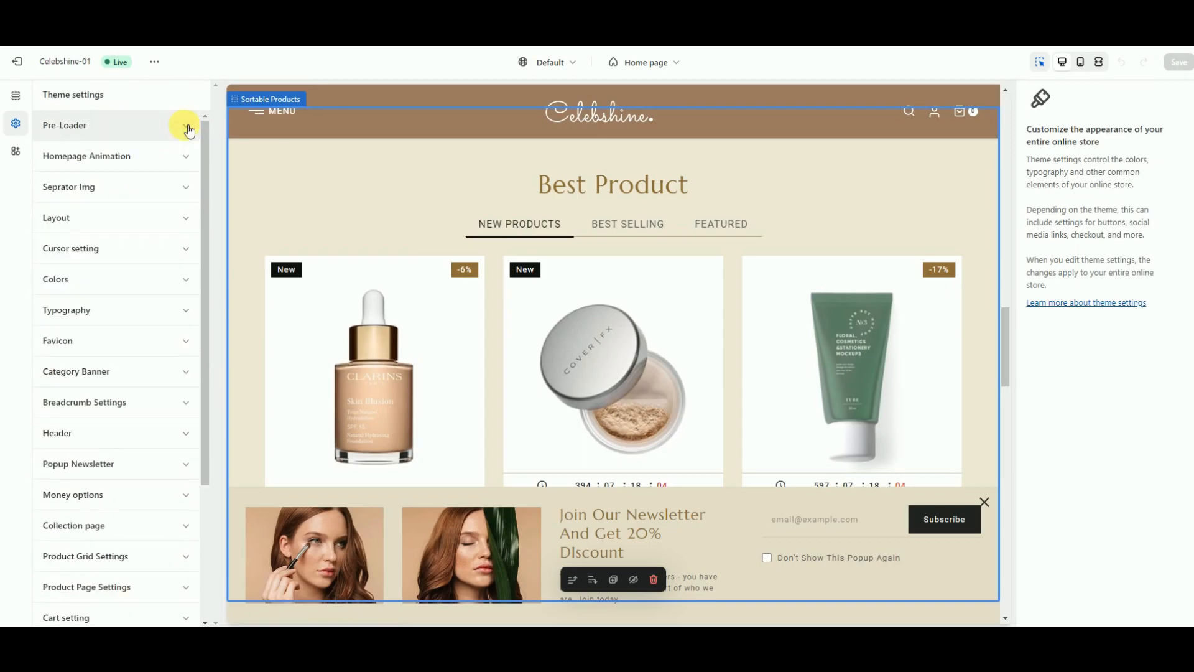
{"action": "left_click", "coordinate": [190, 158]}
{"action": "left_click", "coordinate": [188, 158]}
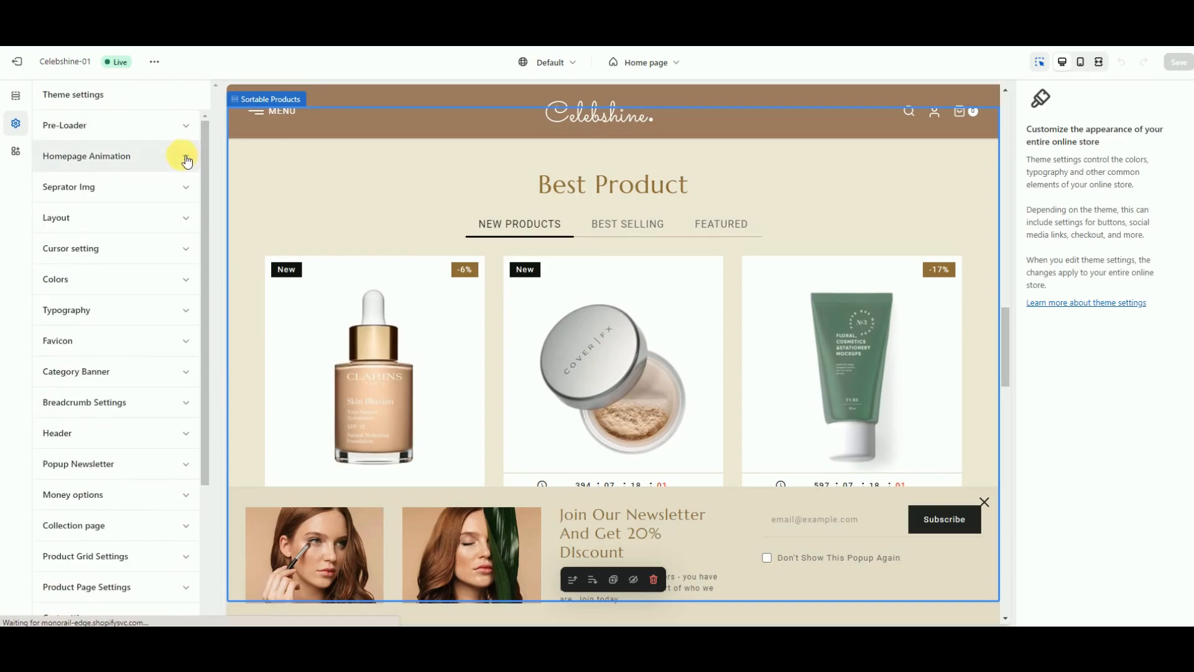
Review the Seprator Img, Layout and Cursor setting groups of the theme.
{"action": "left_click", "coordinate": [179, 188]}
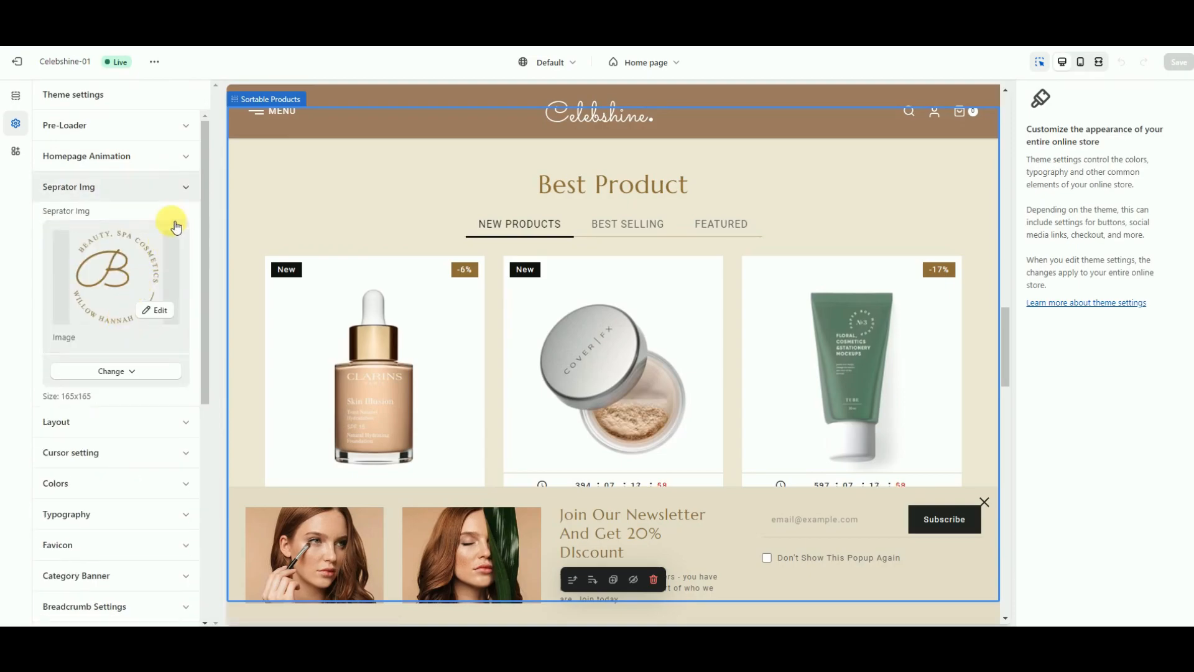
{"action": "left_click", "coordinate": [177, 223]}
{"action": "scroll", "coordinate": [132, 348], "scroll_direction": "down", "scroll_amount": 3}
{"action": "scroll", "coordinate": [174, 327], "scroll_direction": "up", "scroll_amount": 3}
{"action": "left_click", "coordinate": [180, 219]}
{"action": "left_click", "coordinate": [161, 257]}
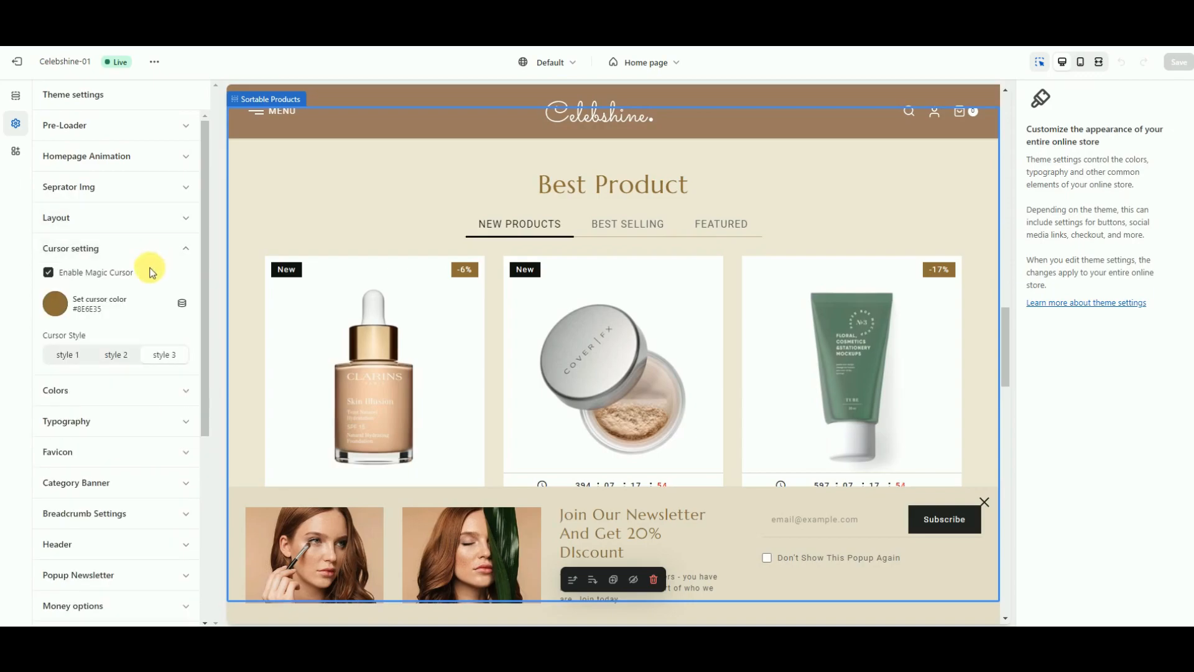
{"action": "left_click", "coordinate": [187, 253]}
Examine the theme's full list of Colors settings, from the General colors through the button colors.
{"action": "left_click", "coordinate": [178, 281]}
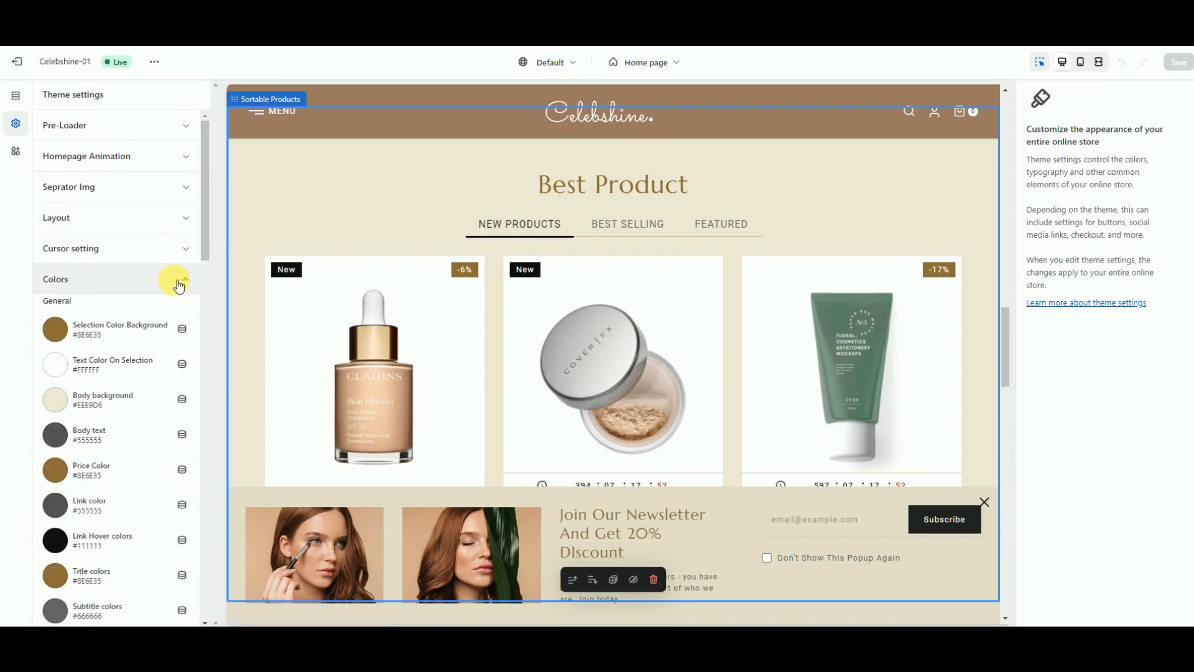
{"action": "scroll", "coordinate": [168, 291], "scroll_direction": "down", "scroll_amount": 8}
{"action": "scroll", "coordinate": [168, 291], "scroll_direction": "up", "scroll_amount": 5}
{"action": "scroll", "coordinate": [166, 291], "scroll_direction": "up", "scroll_amount": 3}
{"action": "scroll", "coordinate": [167, 289], "scroll_direction": "down", "scroll_amount": 10}
{"action": "scroll", "coordinate": [169, 288], "scroll_direction": "up", "scroll_amount": 5}
{"action": "scroll", "coordinate": [168, 285], "scroll_direction": "up", "scroll_amount": 5}
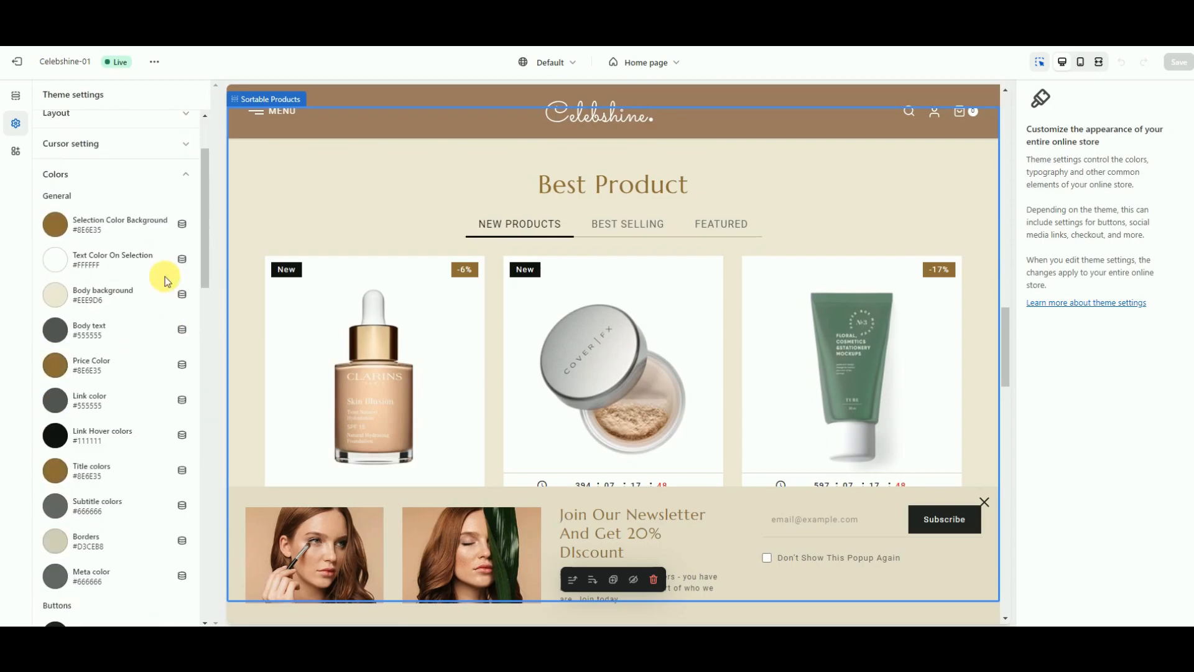
{"action": "left_click", "coordinate": [186, 169]}
Examine the Typography settings for the body, heading and sub heading fonts.
{"action": "left_click", "coordinate": [175, 207]}
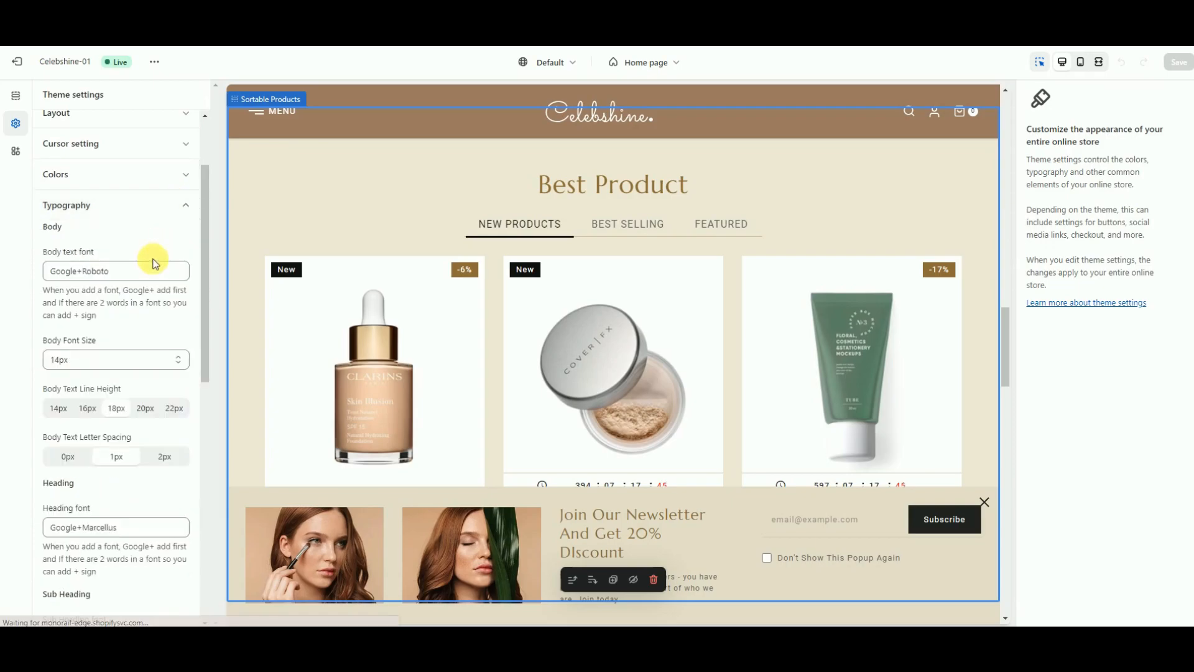
{"action": "scroll", "coordinate": [154, 261], "scroll_direction": "down", "scroll_amount": 5}
{"action": "scroll", "coordinate": [156, 256], "scroll_direction": "up", "scroll_amount": 5}
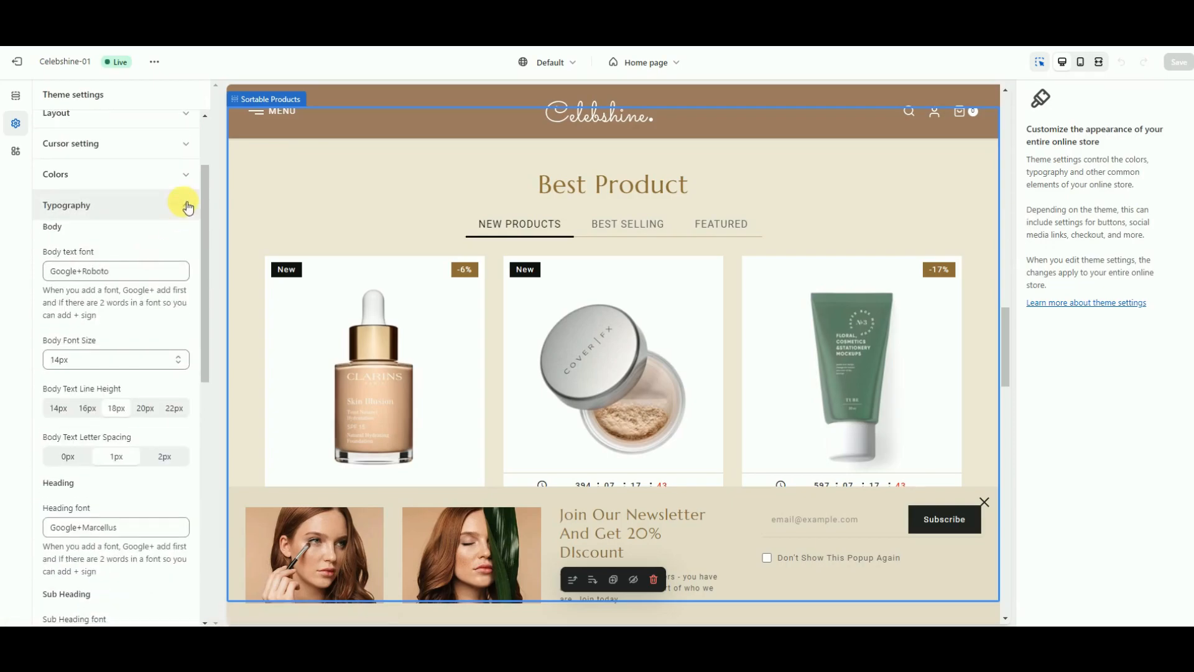
Review the Favicon image and Category Banner settings of the theme.
{"action": "scroll", "coordinate": [157, 249], "scroll_direction": "down", "scroll_amount": 2}
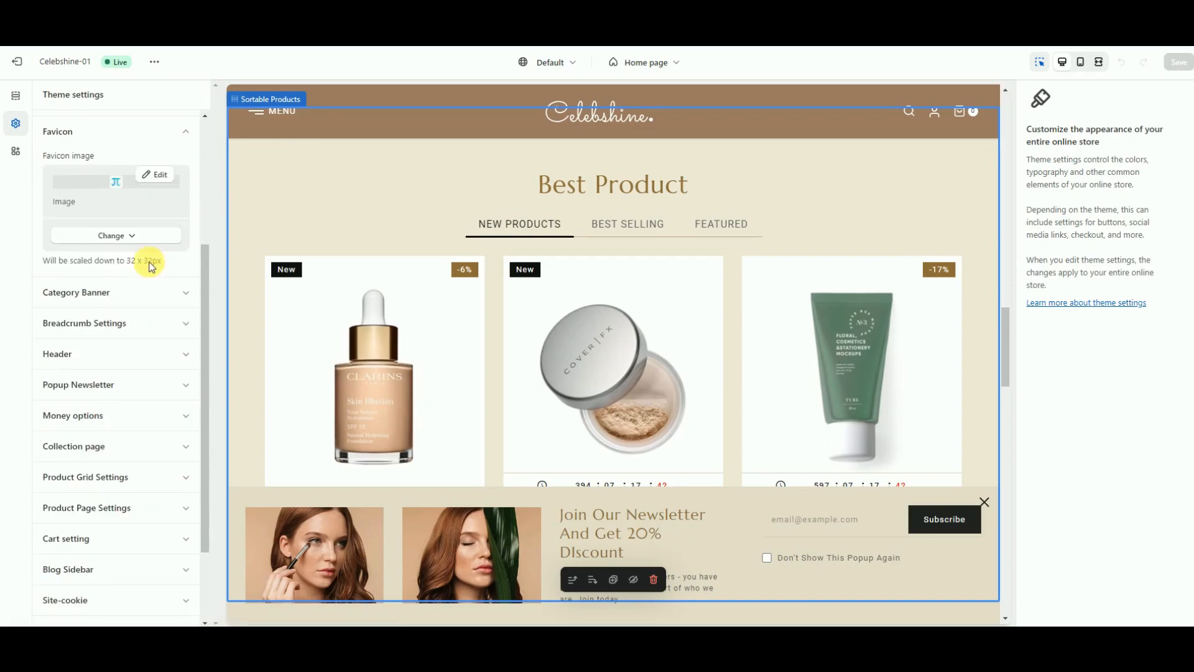
{"action": "scroll", "coordinate": [168, 252], "scroll_direction": "up", "scroll_amount": 2}
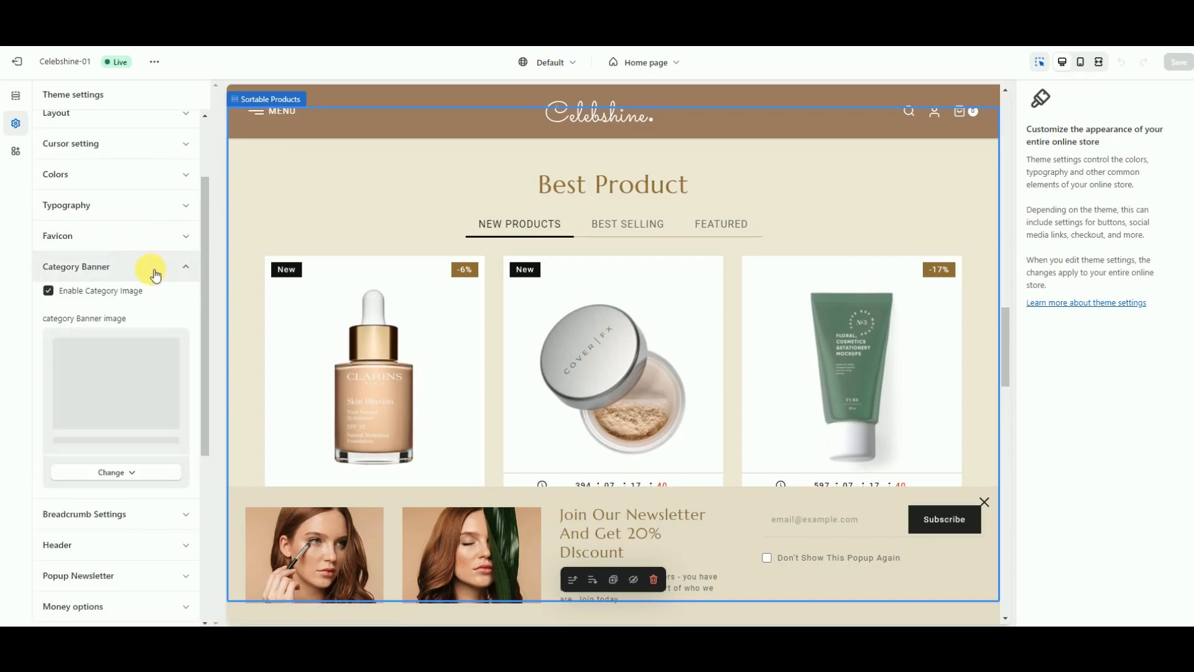
{"action": "scroll", "coordinate": [177, 304], "scroll_direction": "down", "scroll_amount": 3}
{"action": "scroll", "coordinate": [163, 291], "scroll_direction": "up", "scroll_amount": 3}
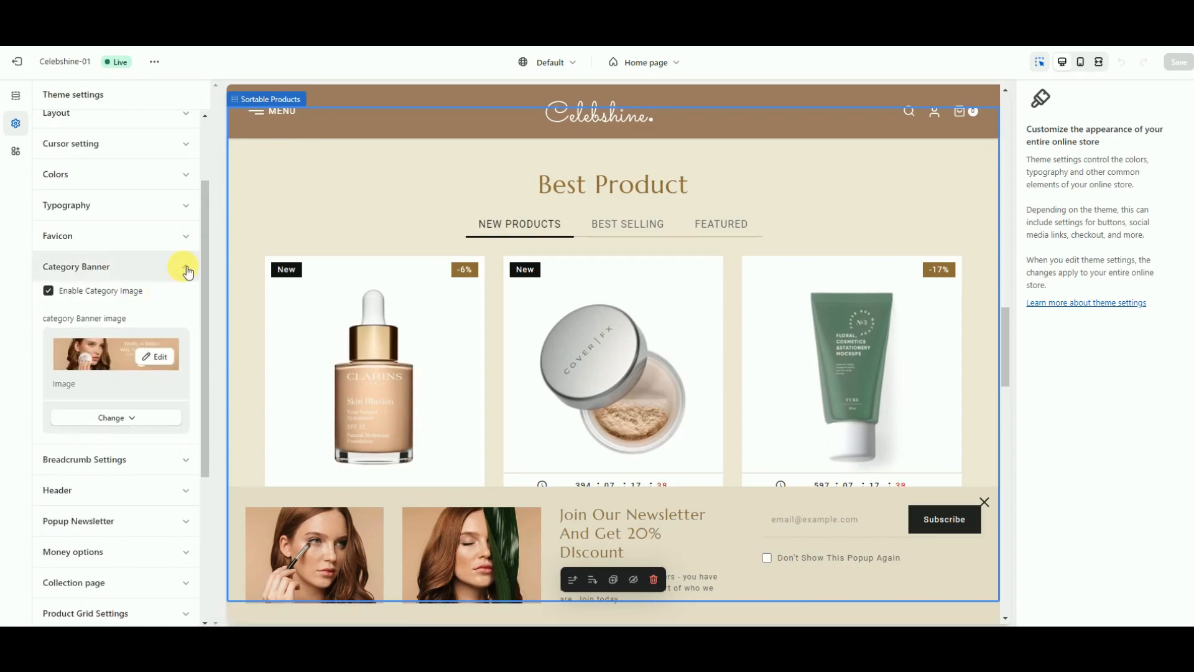
{"action": "scroll", "coordinate": [168, 301], "scroll_direction": "up", "scroll_amount": 2}
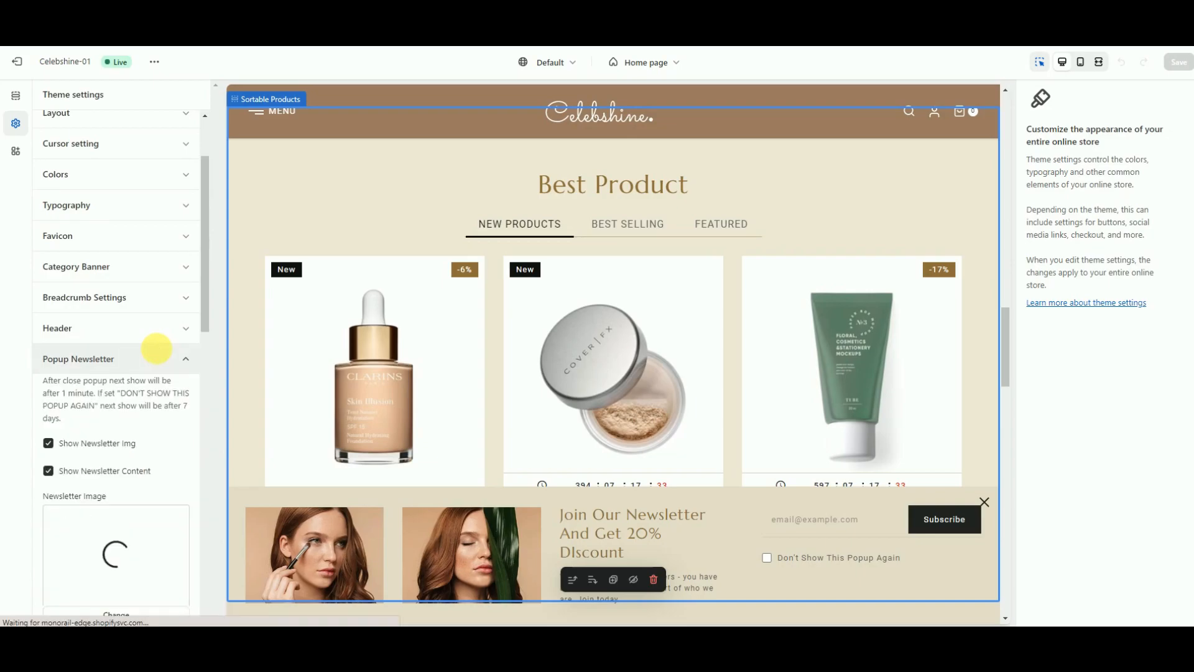
Review the Popup Newsletter content and timing settings and the currencies under Money options.
{"action": "scroll", "coordinate": [160, 354], "scroll_direction": "down", "scroll_amount": 10}
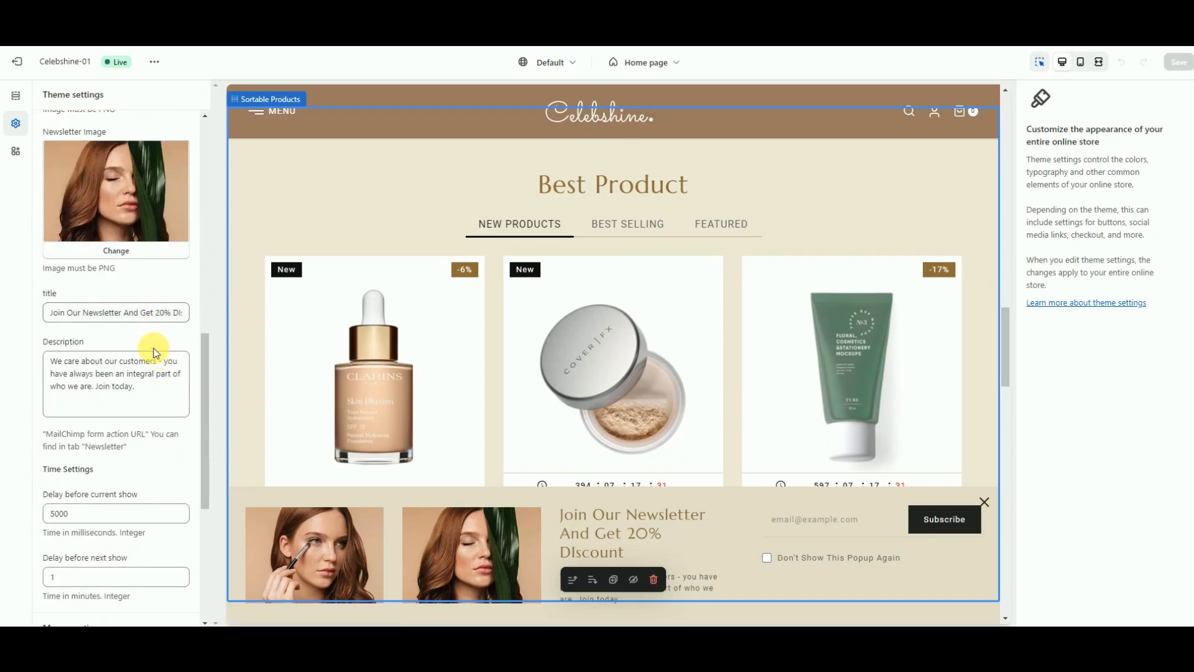
{"action": "scroll", "coordinate": [156, 352], "scroll_direction": "up", "scroll_amount": 10}
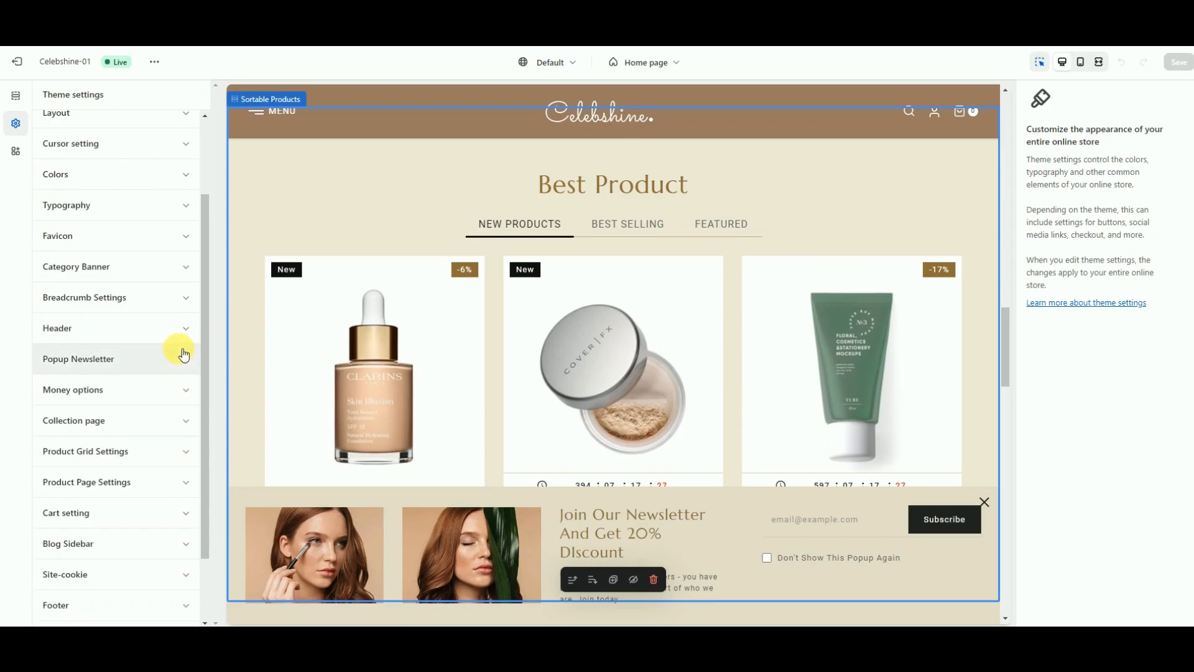
{"action": "scroll", "coordinate": [165, 345], "scroll_direction": "down", "scroll_amount": 15}
{"action": "scroll", "coordinate": [162, 345], "scroll_direction": "up", "scroll_amount": 8}
{"action": "scroll", "coordinate": [161, 344], "scroll_direction": "up", "scroll_amount": 10}
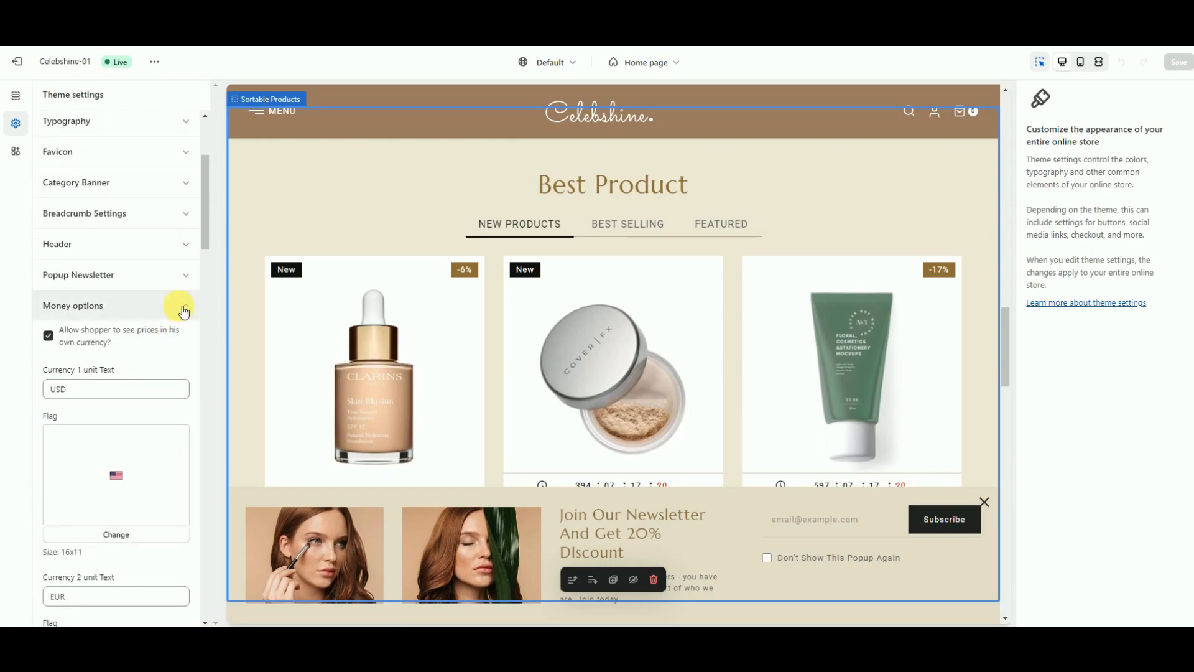
{"action": "left_click", "coordinate": [185, 306]}
Examine the Collection page settings, including the product display options, products per row and sidebar layout.
{"action": "scroll", "coordinate": [176, 341], "scroll_direction": "down", "scroll_amount": 8}
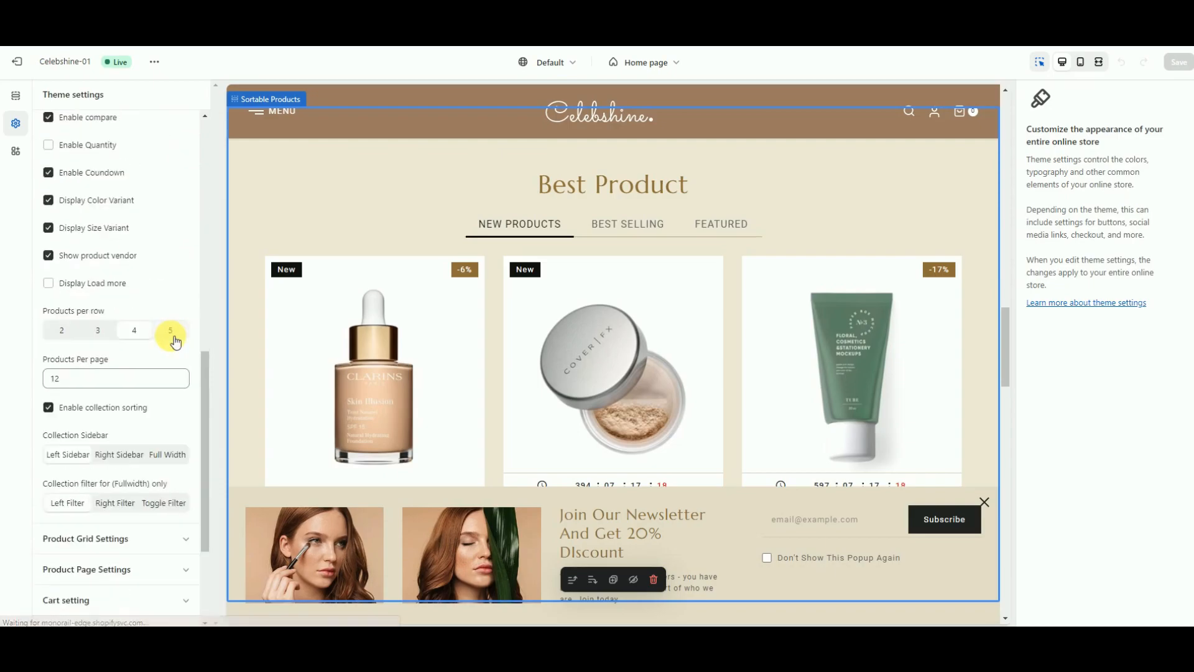
{"action": "scroll", "coordinate": [168, 349], "scroll_direction": "up", "scroll_amount": 10}
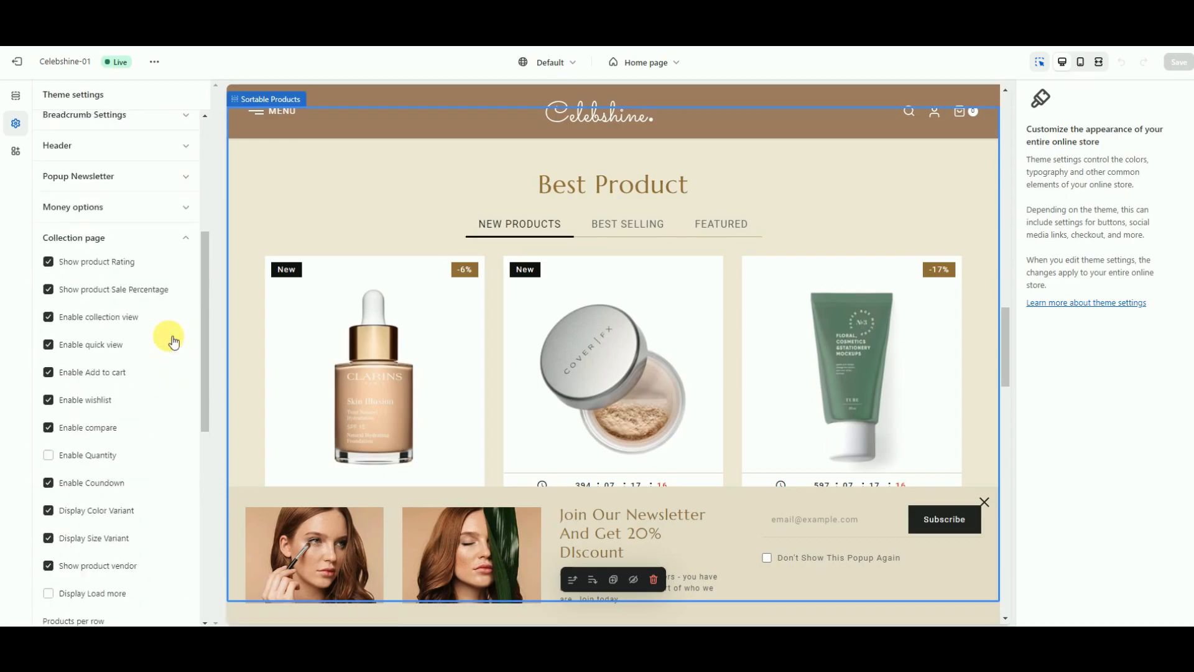
{"action": "scroll", "coordinate": [161, 373], "scroll_direction": "down", "scroll_amount": 3}
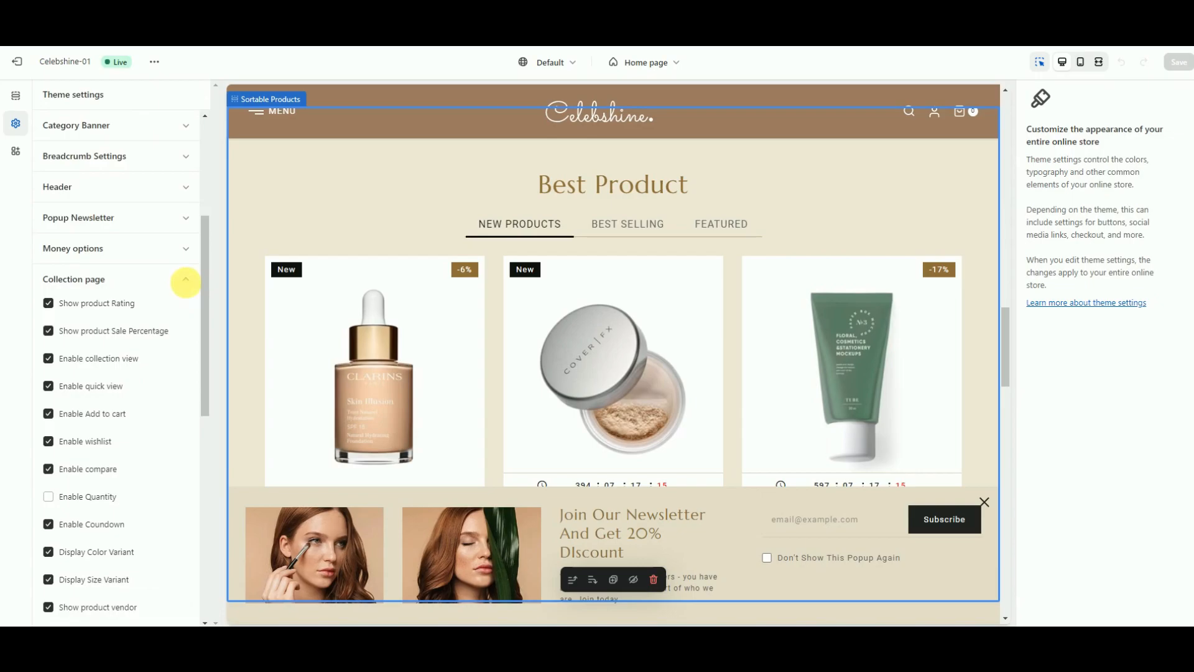
{"action": "left_click", "coordinate": [188, 283]}
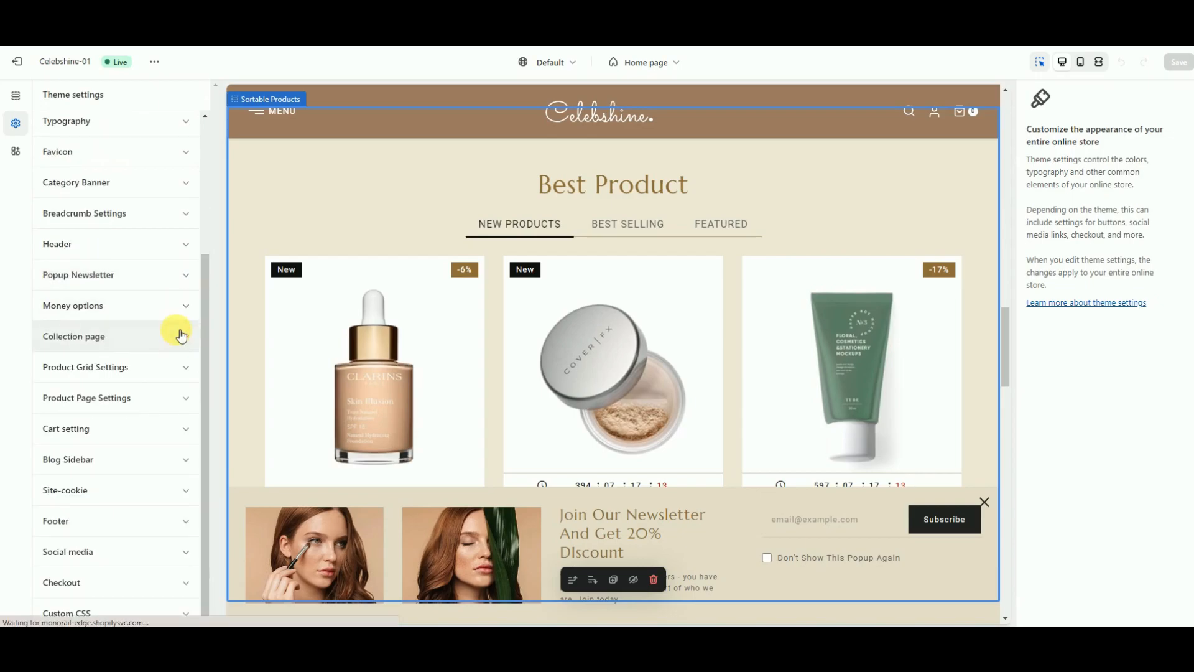
Check the Product Grid Settings for image size and product hover effect.
{"action": "left_click", "coordinate": [176, 358]}
{"action": "scroll", "coordinate": [173, 351], "scroll_direction": "down", "scroll_amount": 2}
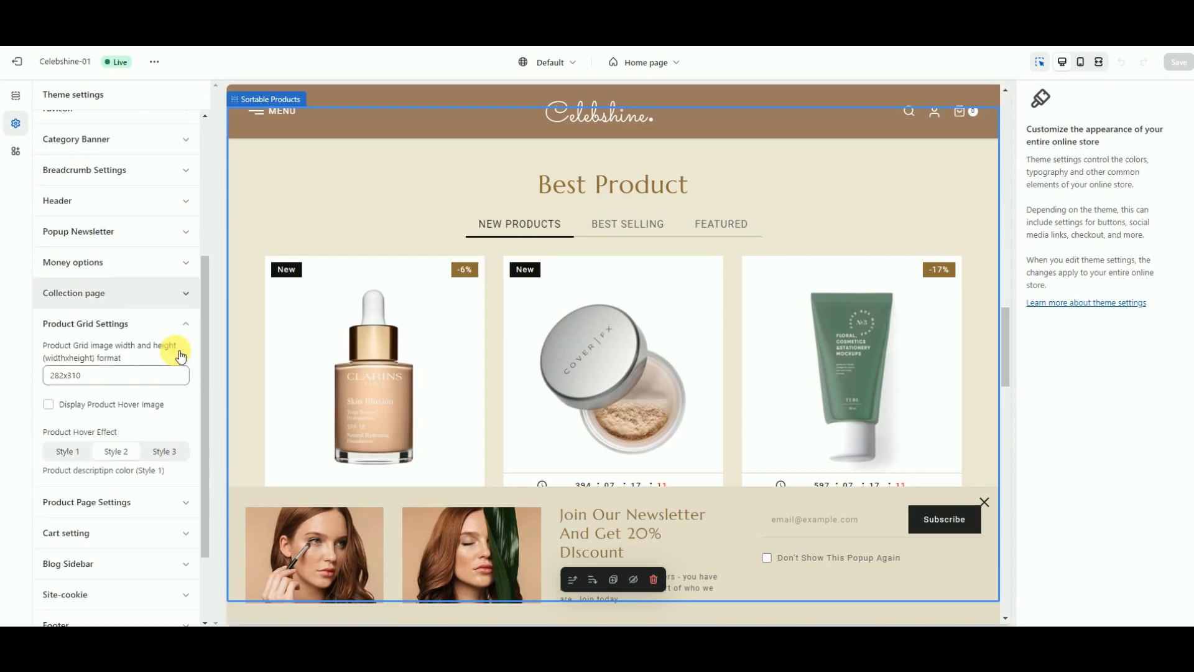
{"action": "left_click", "coordinate": [192, 226]}
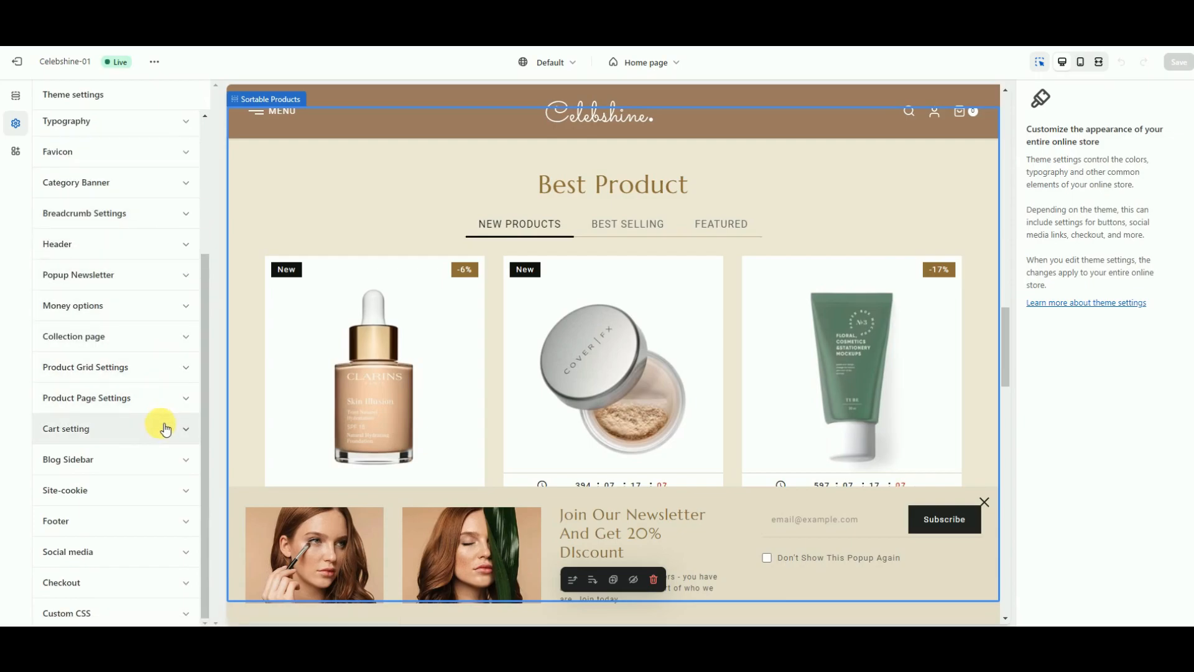
Check the related products options in Product Page Settings and look at the Cart setting group.
{"action": "left_click", "coordinate": [166, 397]}
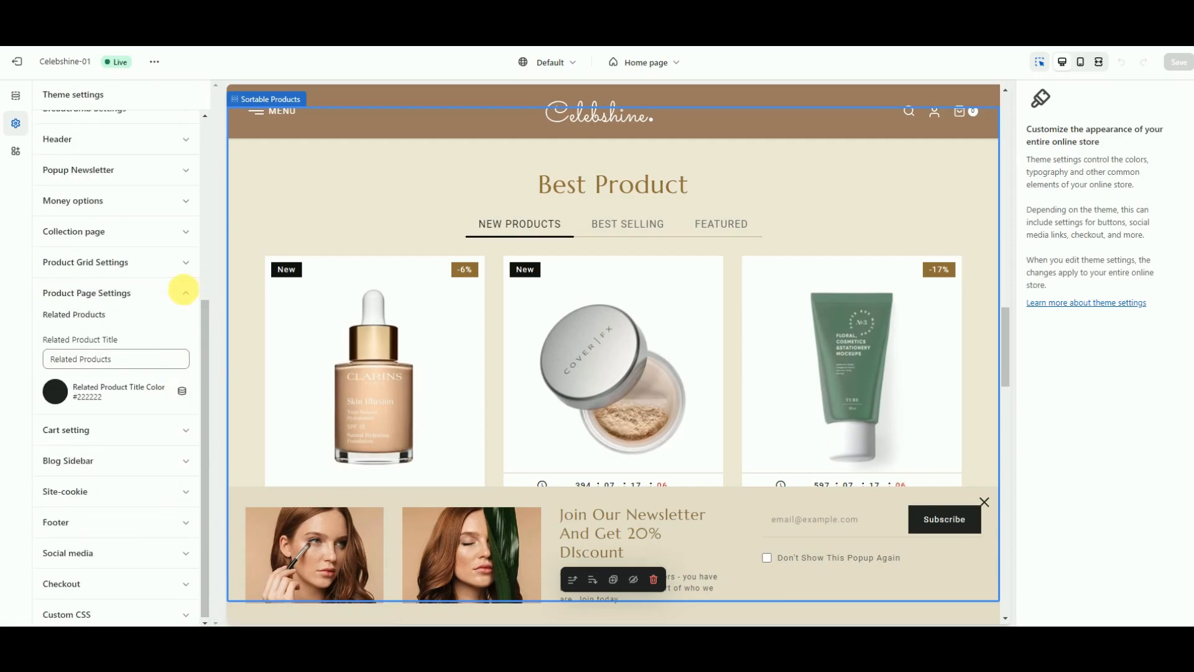
{"action": "left_click", "coordinate": [184, 290]}
{"action": "left_click", "coordinate": [171, 426]}
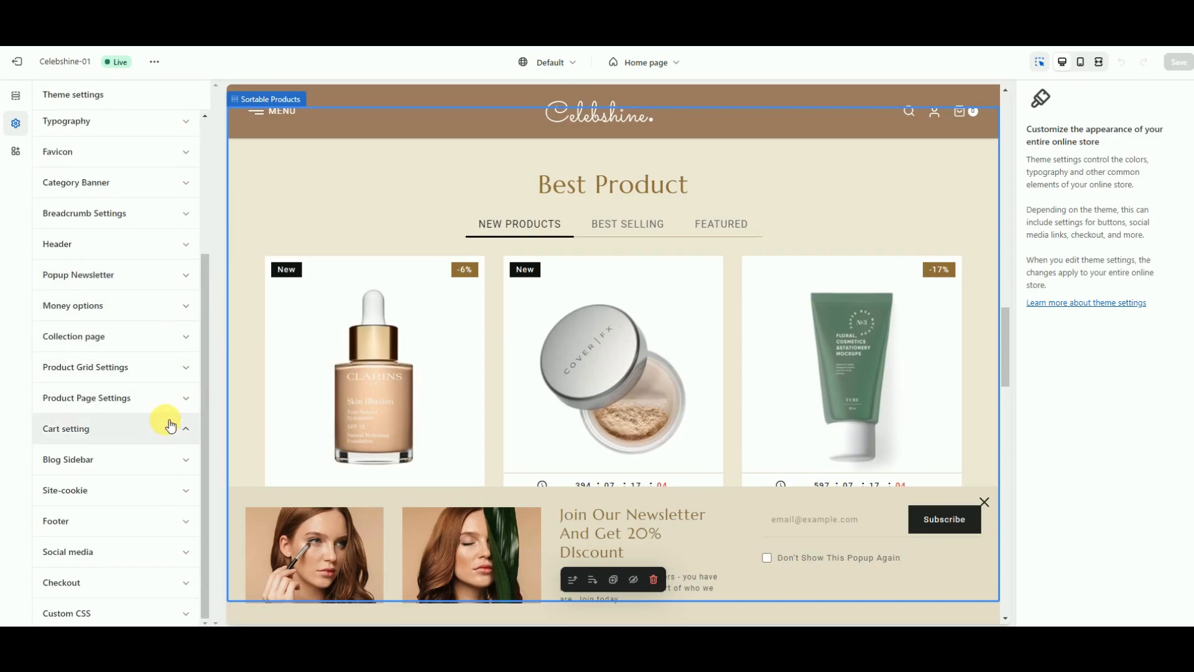
{"action": "left_click", "coordinate": [165, 370]}
Review the Blog Sidebar settings for recent articles, blog categories and the Twitter feed embed code.
{"action": "left_click", "coordinate": [158, 458]}
{"action": "scroll", "coordinate": [157, 454], "scroll_direction": "down", "scroll_amount": 4}
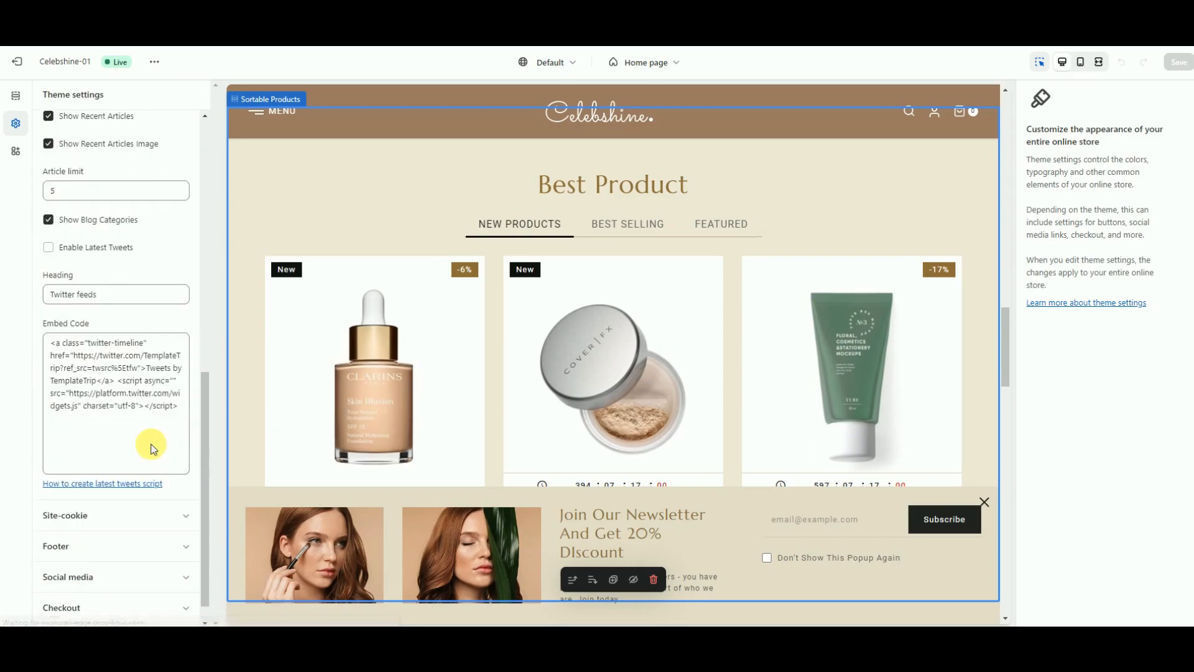
{"action": "scroll", "coordinate": [157, 449], "scroll_direction": "up", "scroll_amount": 1}
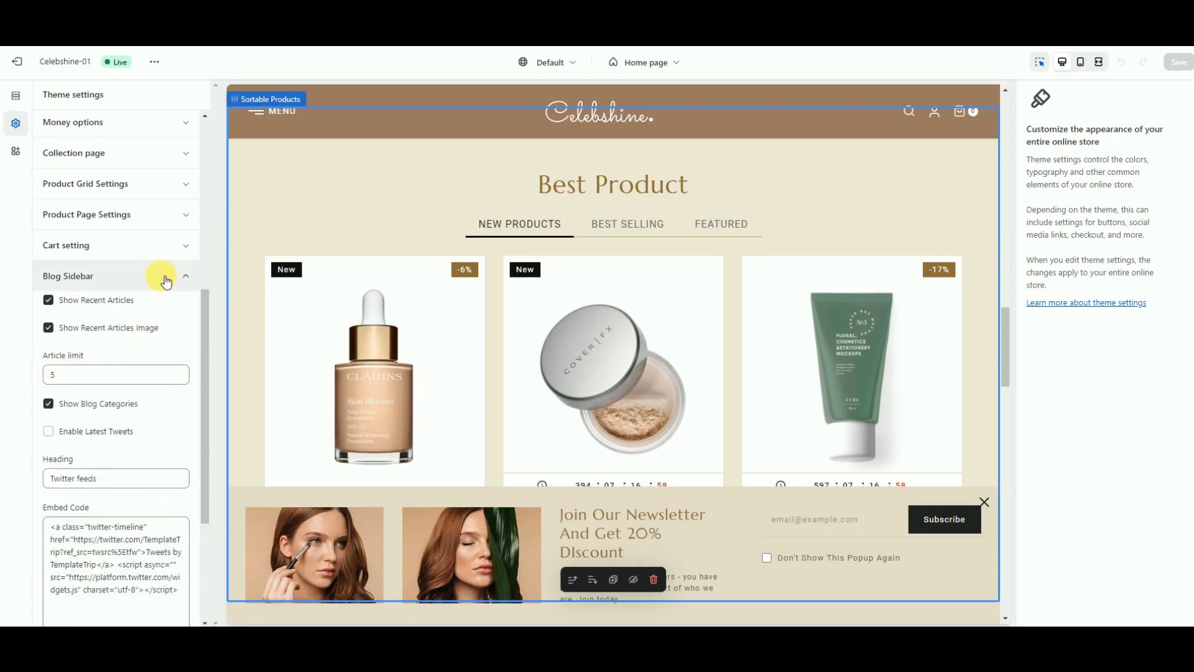
{"action": "left_click", "coordinate": [167, 281]}
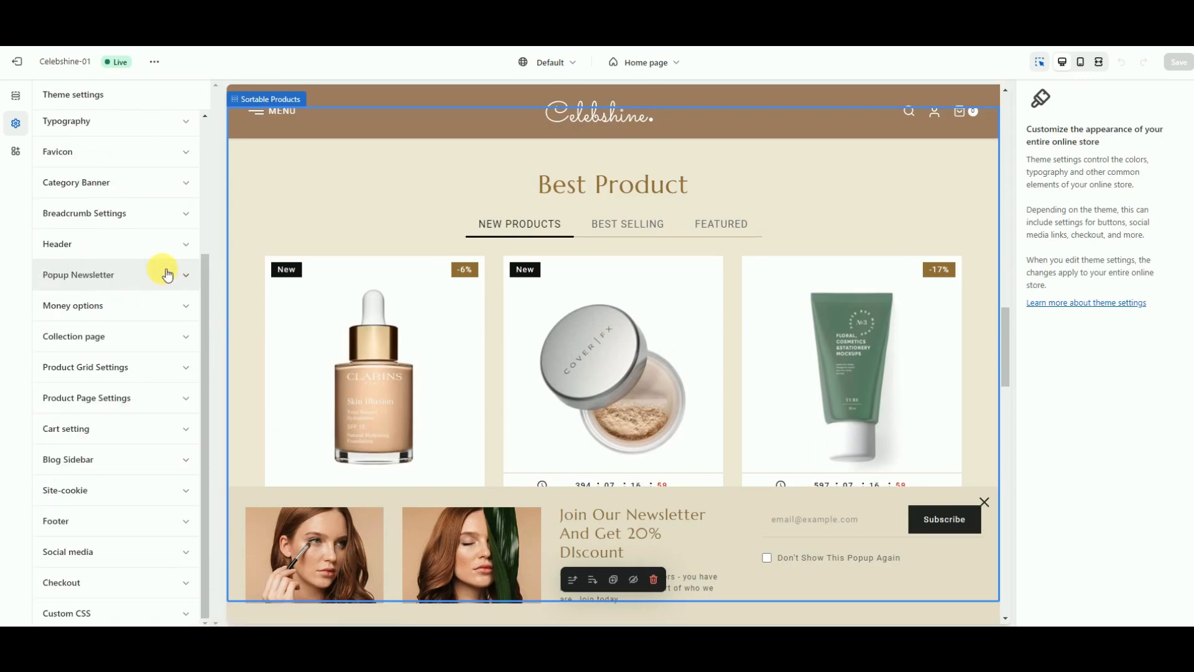
Review the Site-cookie settings, including the cookie position, description, link and colors.
{"action": "left_click", "coordinate": [158, 487]}
{"action": "scroll", "coordinate": [148, 465], "scroll_direction": "down", "scroll_amount": 10}
{"action": "scroll", "coordinate": [141, 464], "scroll_direction": "up", "scroll_amount": 3}
{"action": "scroll", "coordinate": [139, 460], "scroll_direction": "up", "scroll_amount": 3}
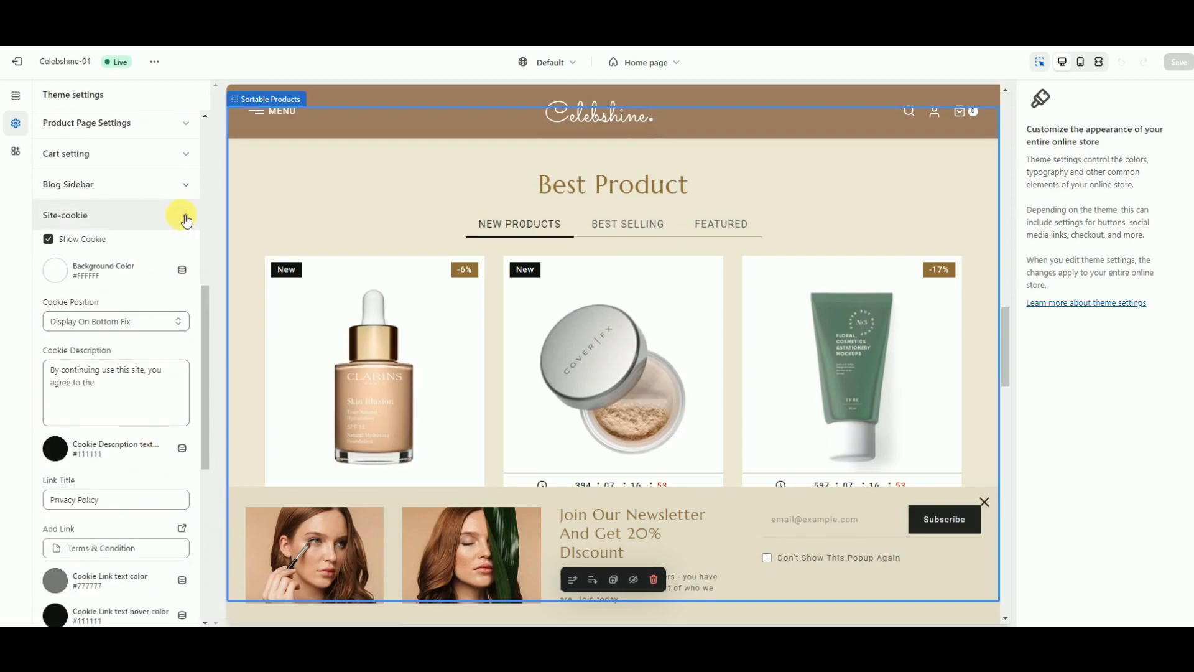
{"action": "left_click", "coordinate": [181, 213]}
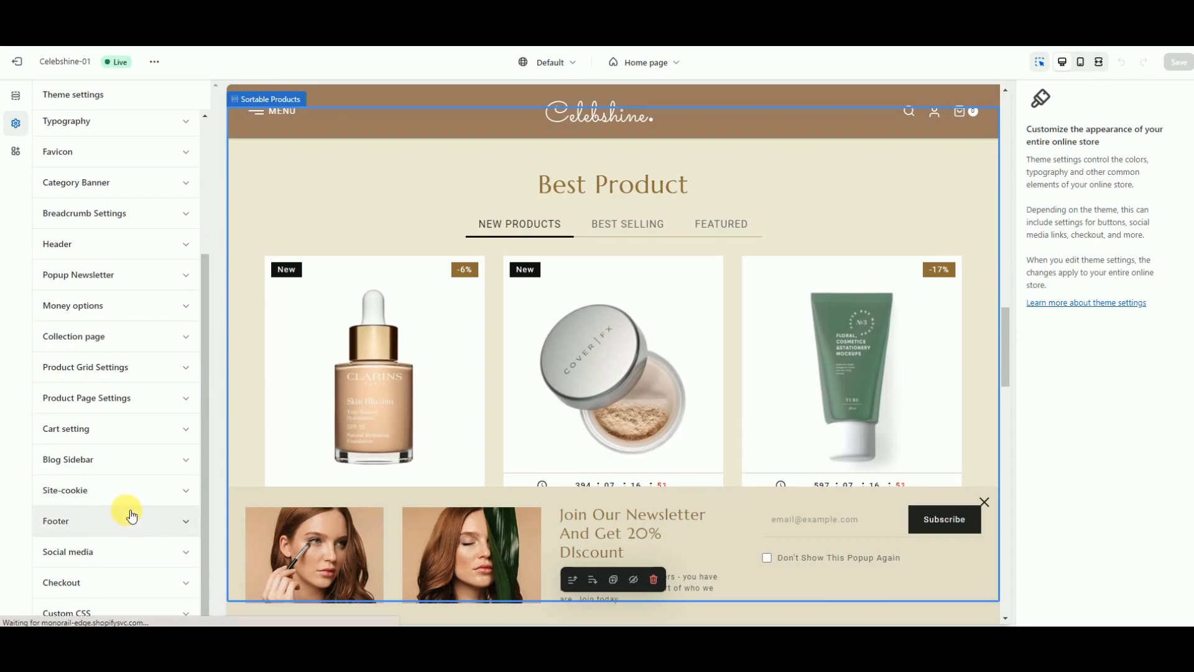
Look through the Footer settings and the account links under Social media.
{"action": "scroll", "coordinate": [131, 477], "scroll_direction": "down", "scroll_amount": 1}
{"action": "left_click", "coordinate": [194, 472]}
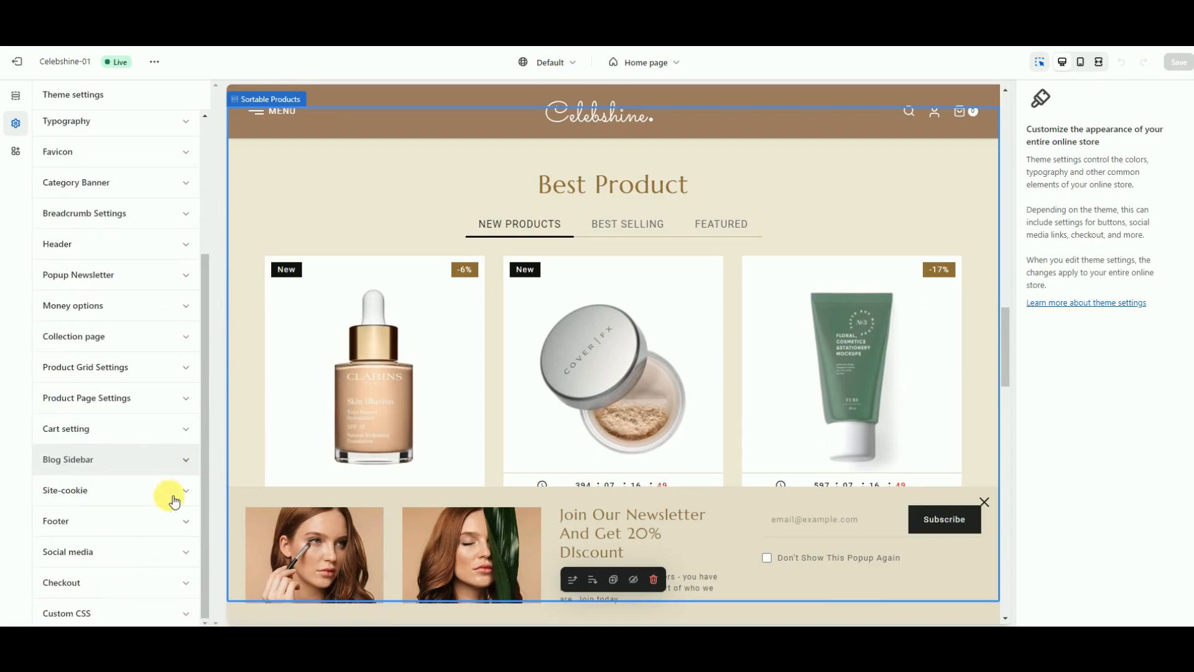
{"action": "scroll", "coordinate": [163, 534], "scroll_direction": "down", "scroll_amount": 15}
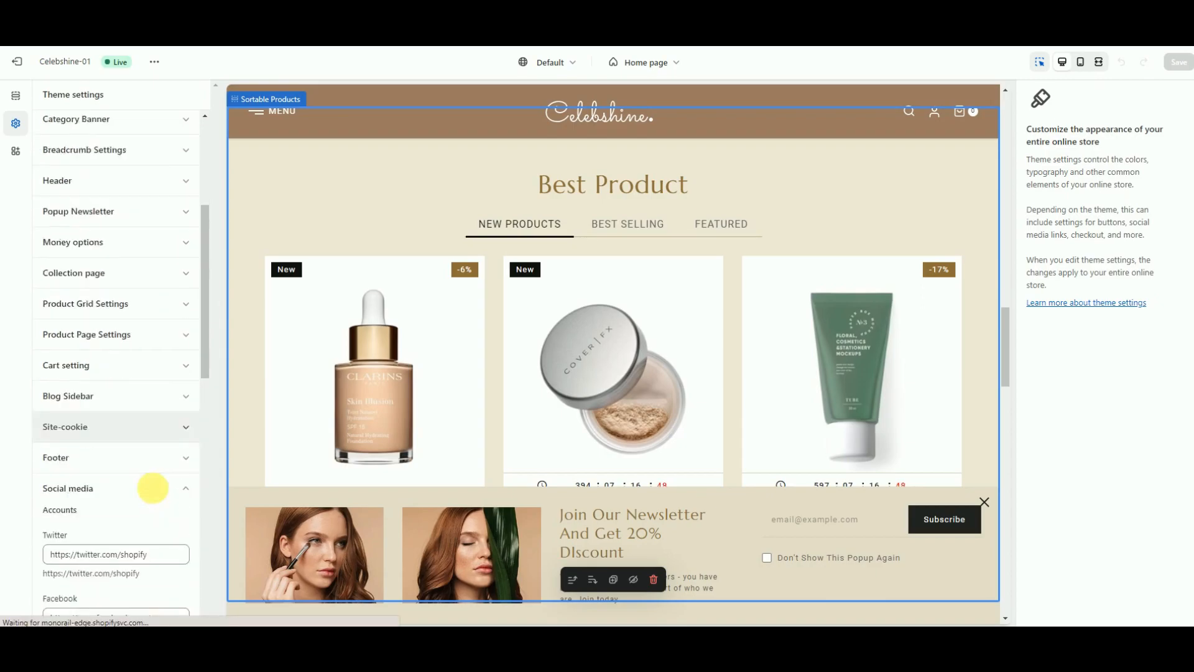
{"action": "scroll", "coordinate": [163, 417], "scroll_direction": "up", "scroll_amount": 9}
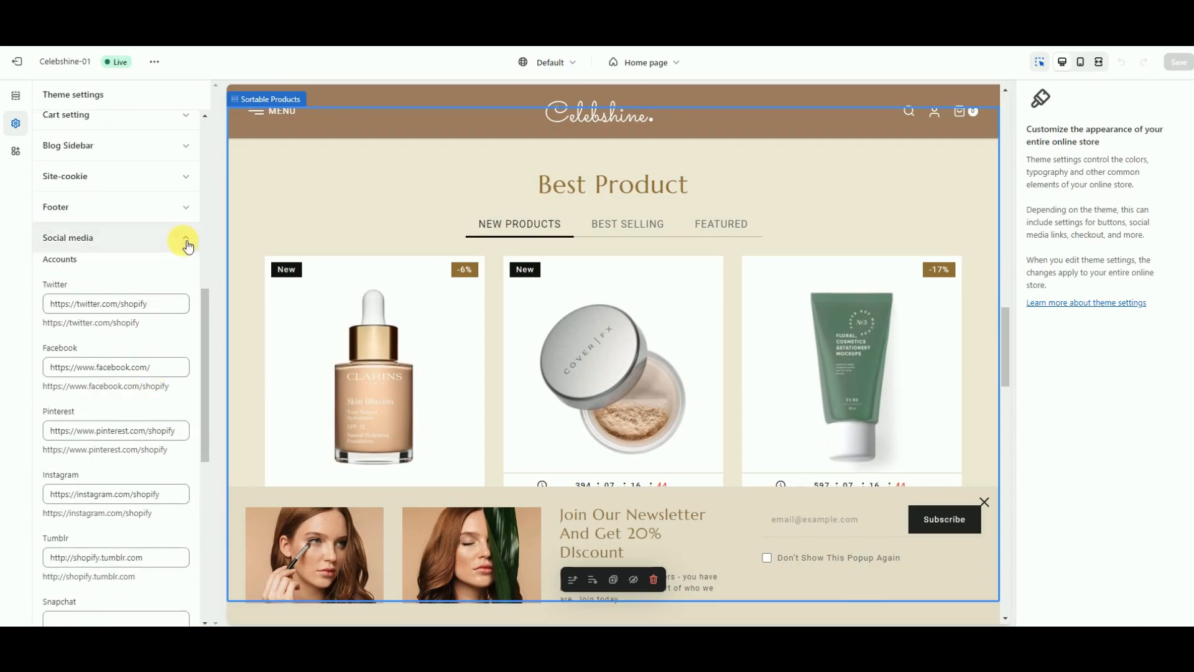
{"action": "left_click", "coordinate": [186, 246]}
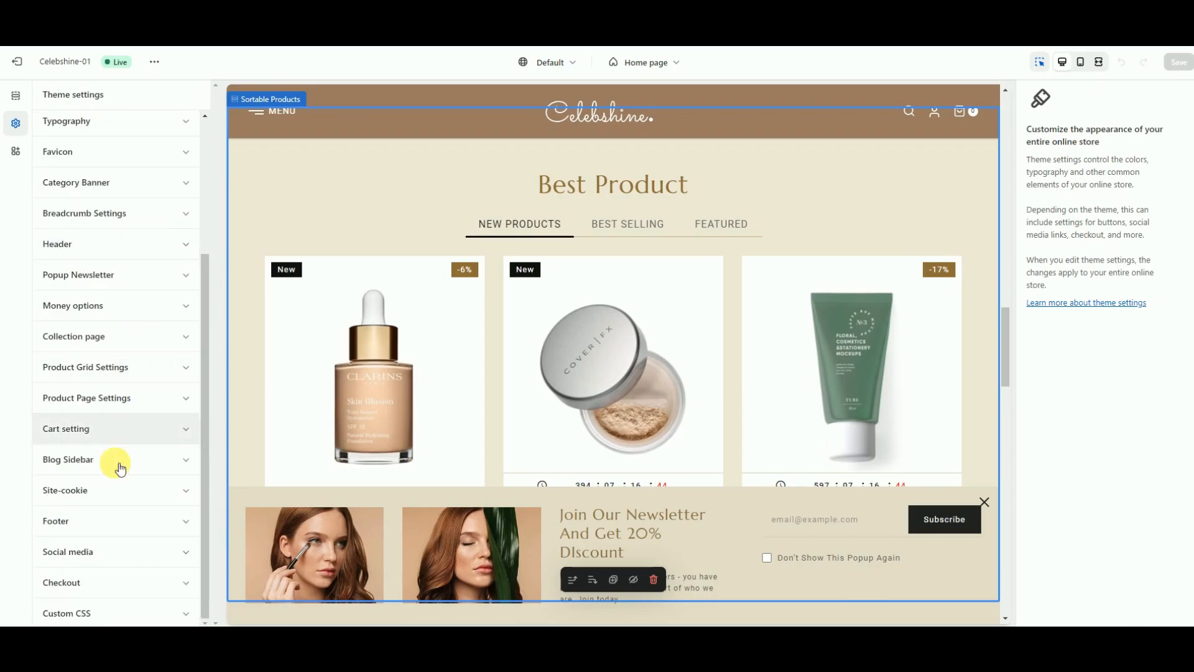
Review the Checkout theme settings, including the banner, logo, order summary, typography and color options.
{"action": "left_click", "coordinate": [126, 586]}
{"action": "scroll", "coordinate": [123, 494], "scroll_direction": "down", "scroll_amount": 10}
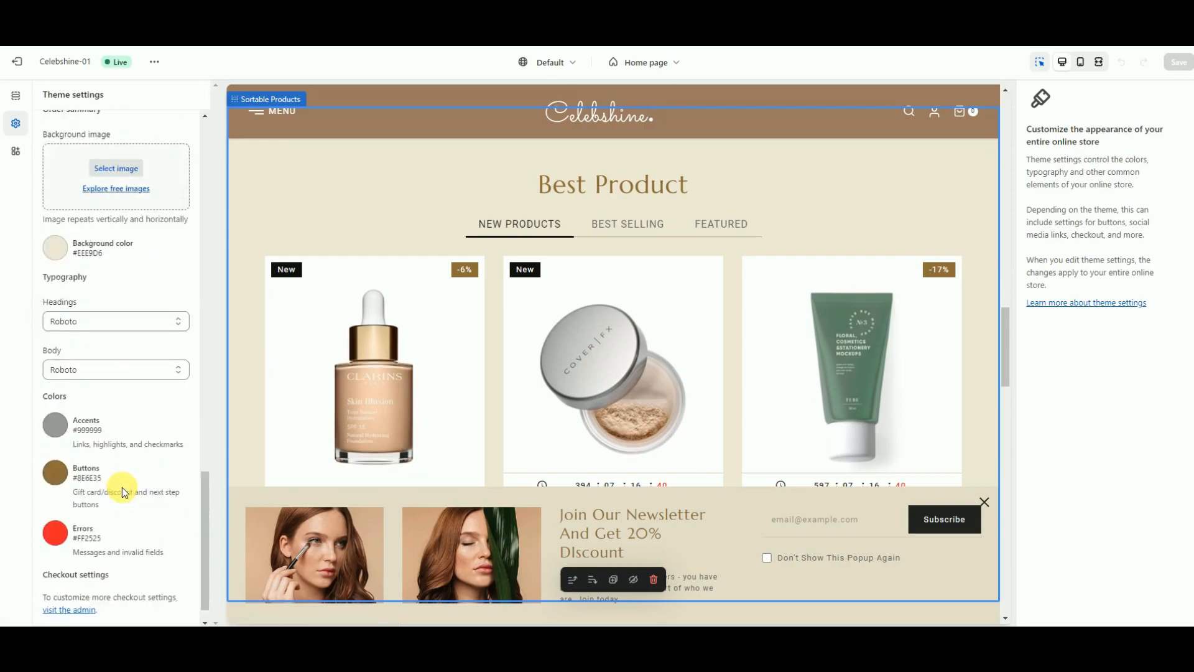
{"action": "scroll", "coordinate": [122, 488], "scroll_direction": "up", "scroll_amount": 8}
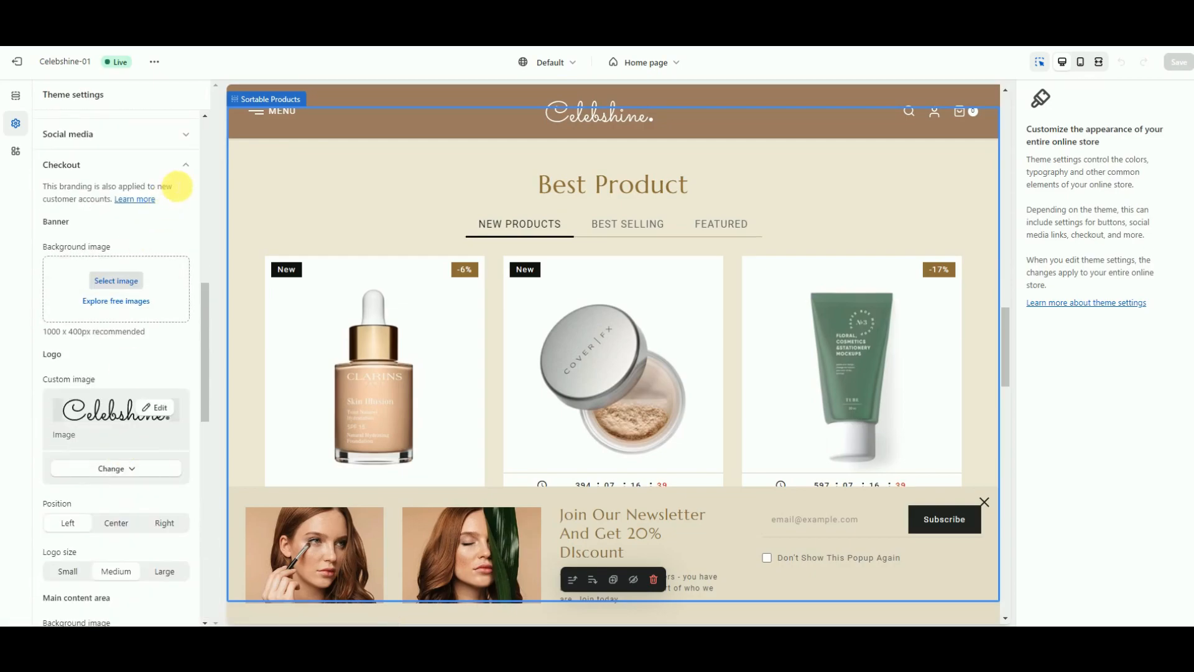
{"action": "left_click", "coordinate": [185, 165]}
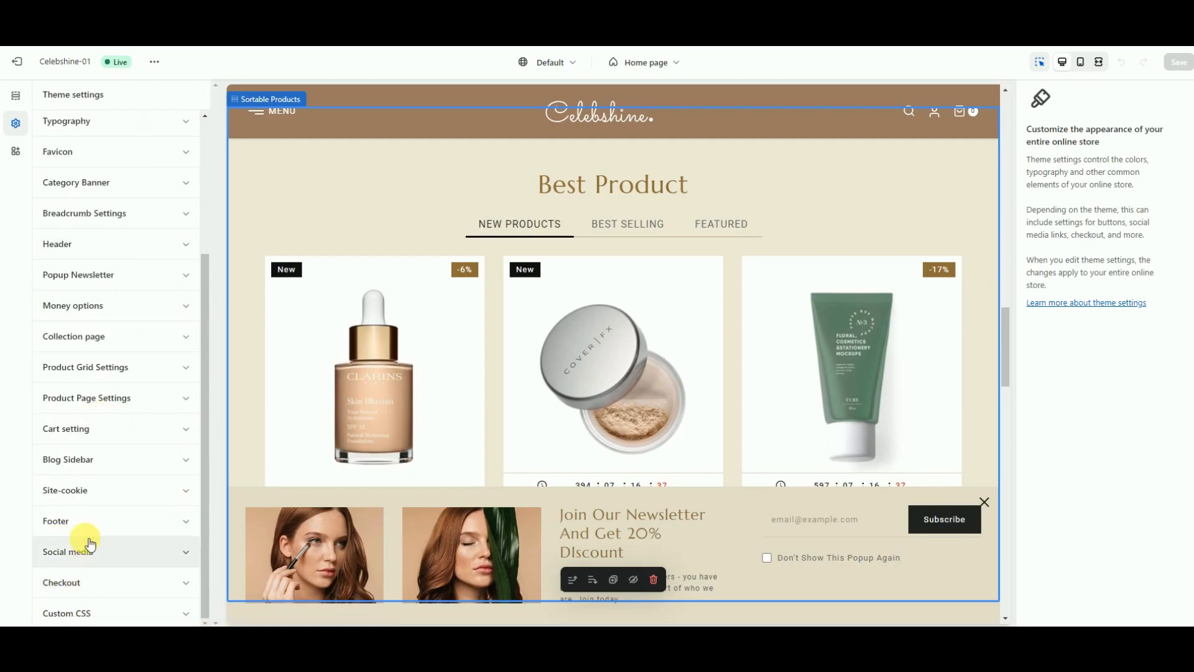
Return to the Home page sections and review the Header section's sticky, color, switcher and logo settings.
{"action": "scroll", "coordinate": [87, 541], "scroll_direction": "up", "scroll_amount": 5}
{"action": "left_click", "coordinate": [15, 96]}
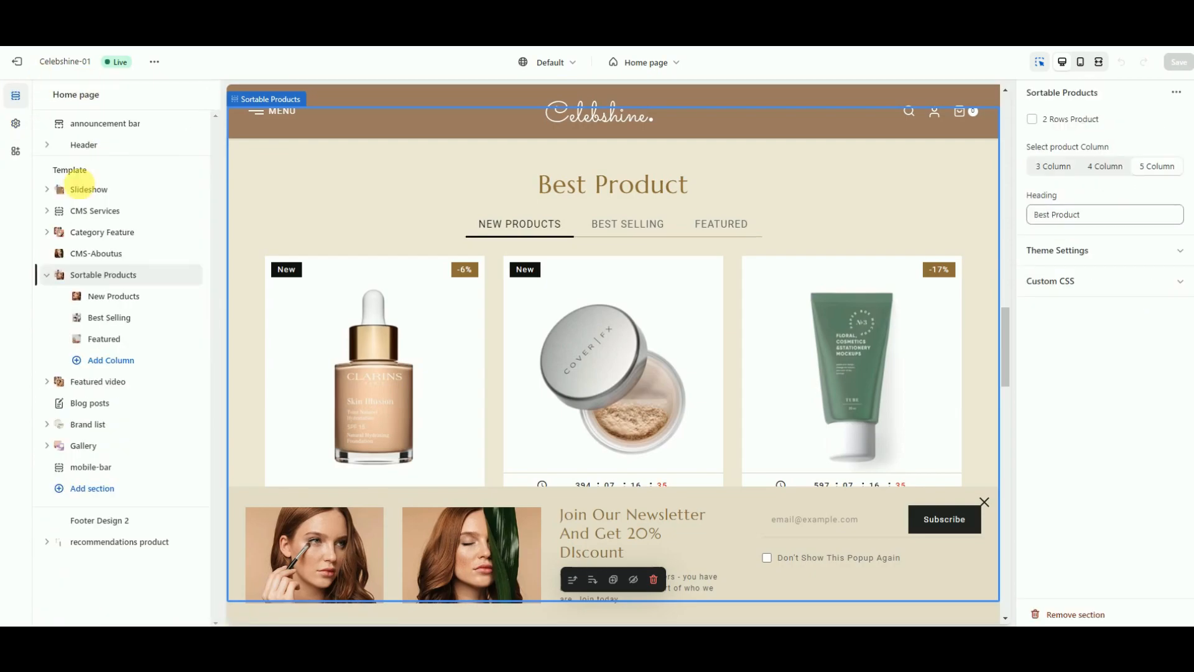
{"action": "left_click", "coordinate": [95, 144]}
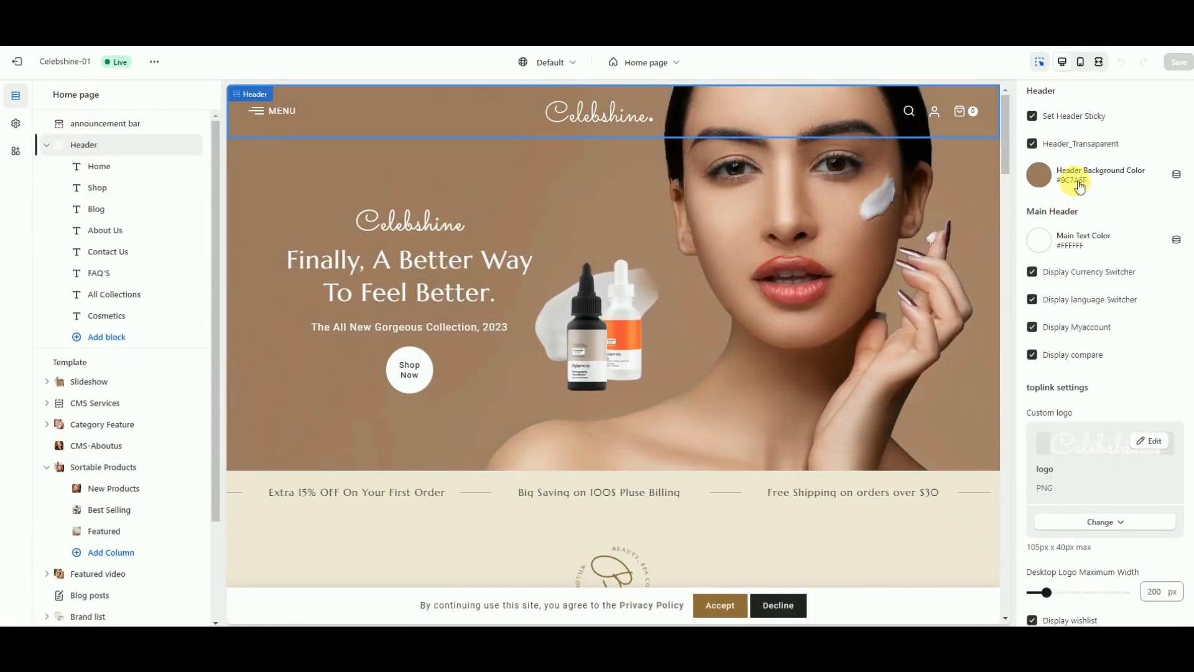
{"action": "scroll", "coordinate": [1085, 186], "scroll_direction": "down", "scroll_amount": 5}
{"action": "scroll", "coordinate": [1073, 230], "scroll_direction": "up", "scroll_amount": 5}
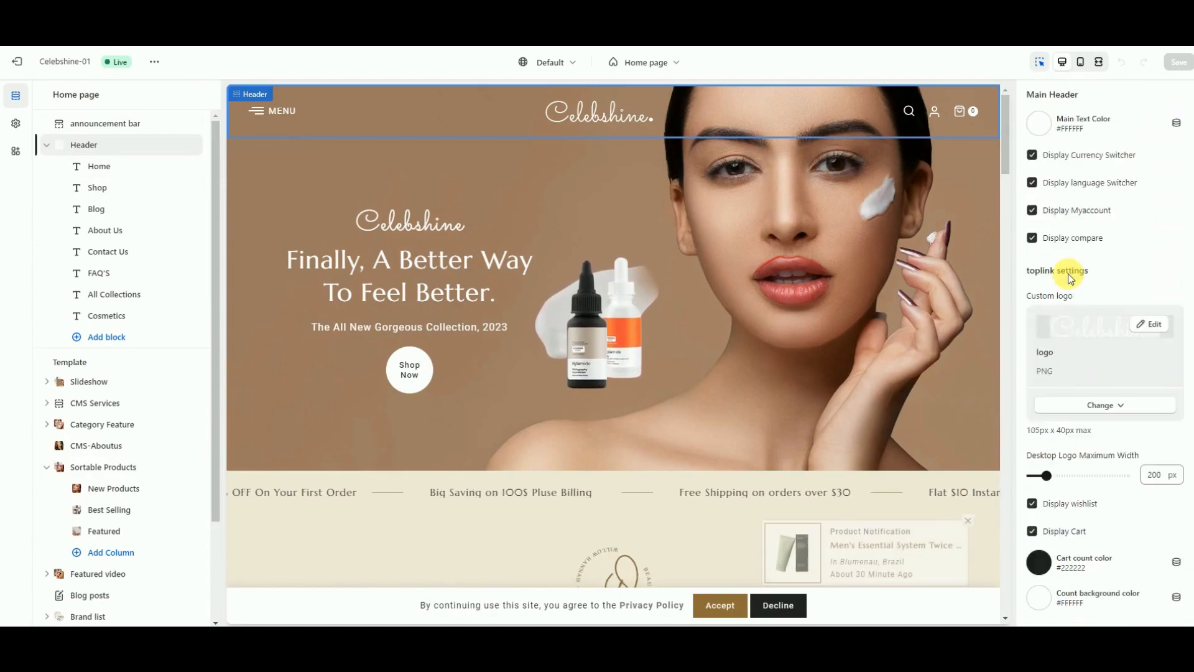
Inspect the Header's Home menu block settings and check its submenu in the storefront preview's menu.
{"action": "left_click", "coordinate": [125, 166]}
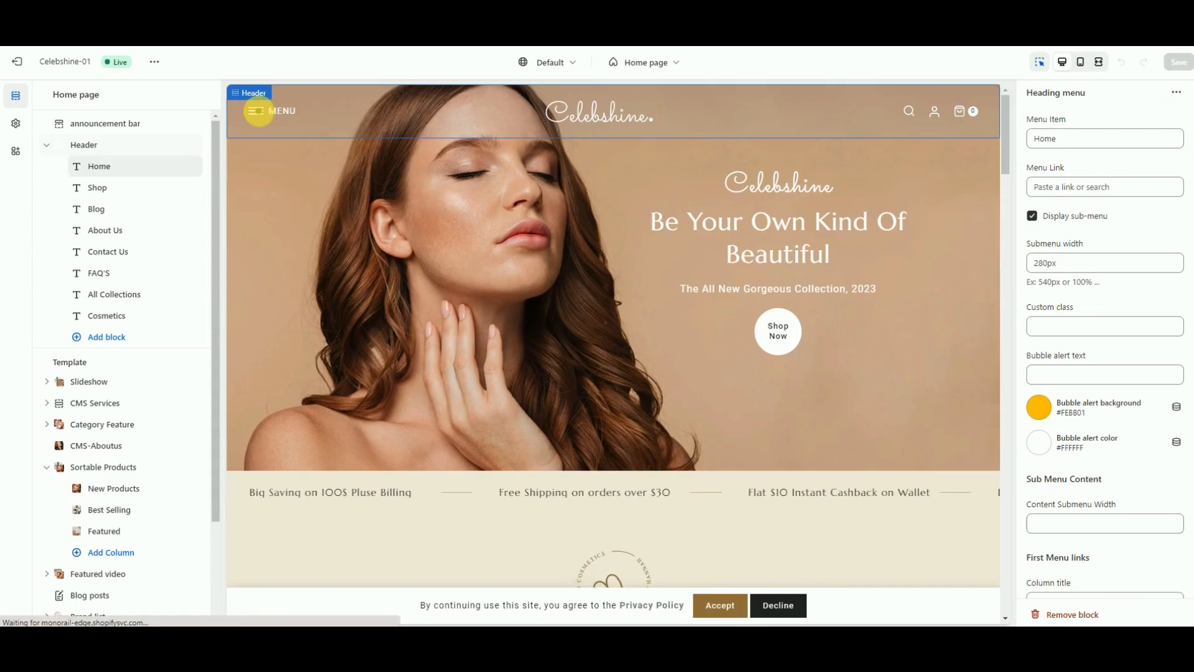
{"action": "left_click", "coordinate": [263, 116]}
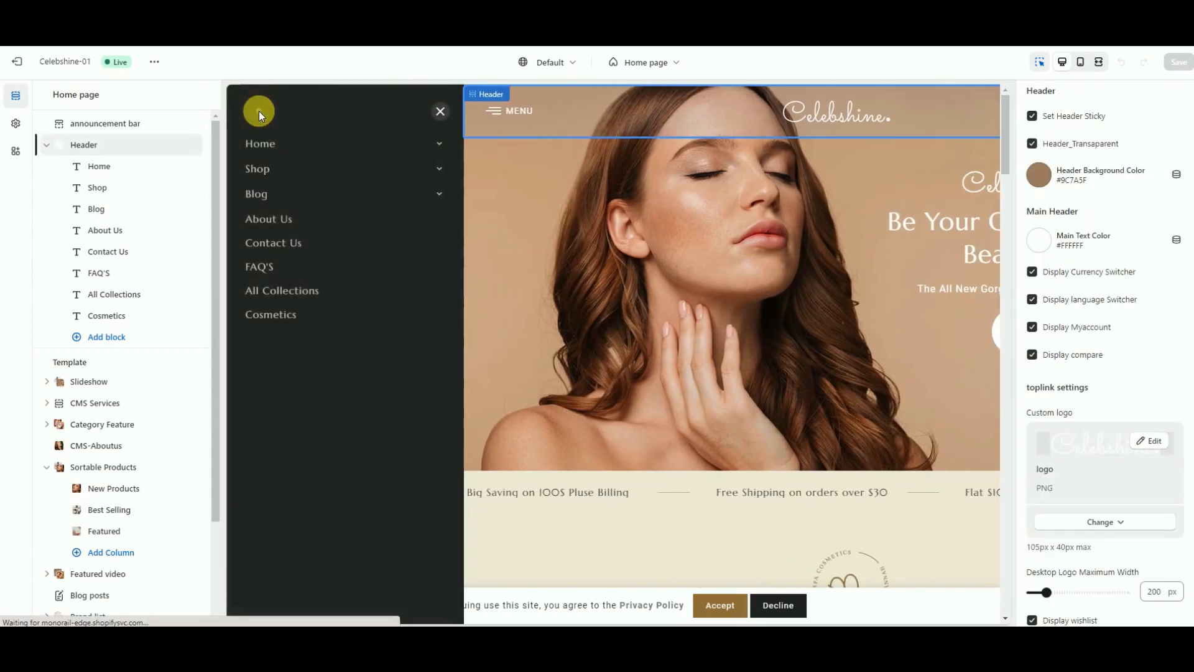
{"action": "left_click", "coordinate": [112, 167]}
{"action": "left_click", "coordinate": [443, 144]}
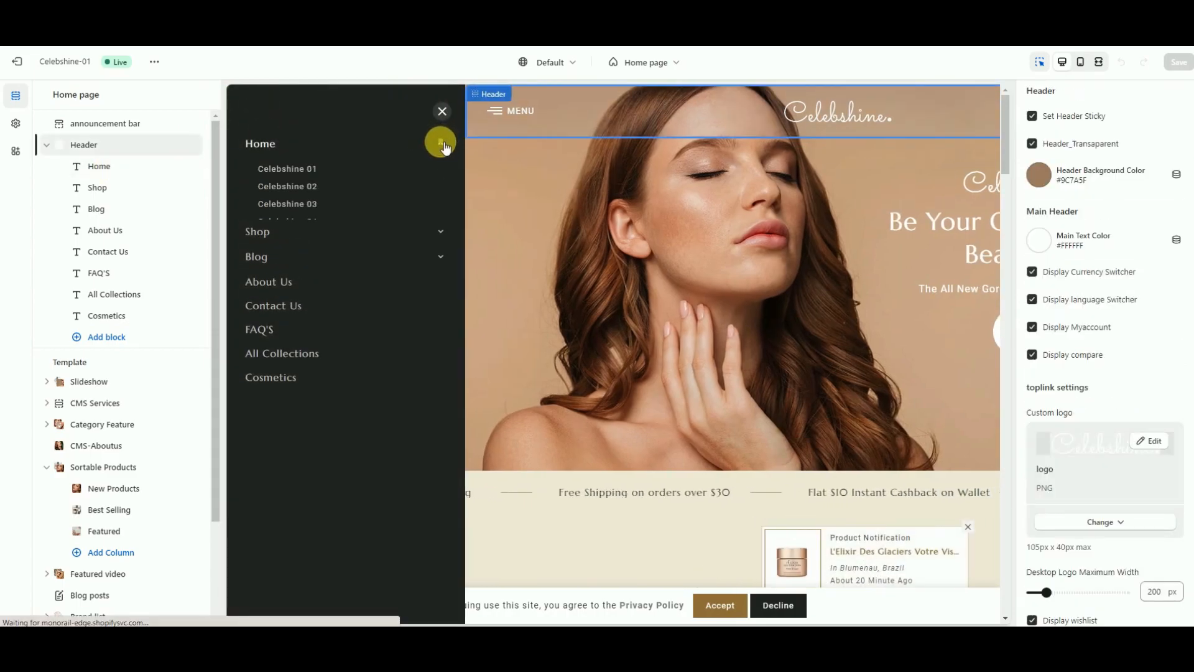
{"action": "scroll", "coordinate": [1103, 301], "scroll_direction": "down", "scroll_amount": 5}
{"action": "scroll", "coordinate": [1103, 301], "scroll_direction": "up", "scroll_amount": 5}
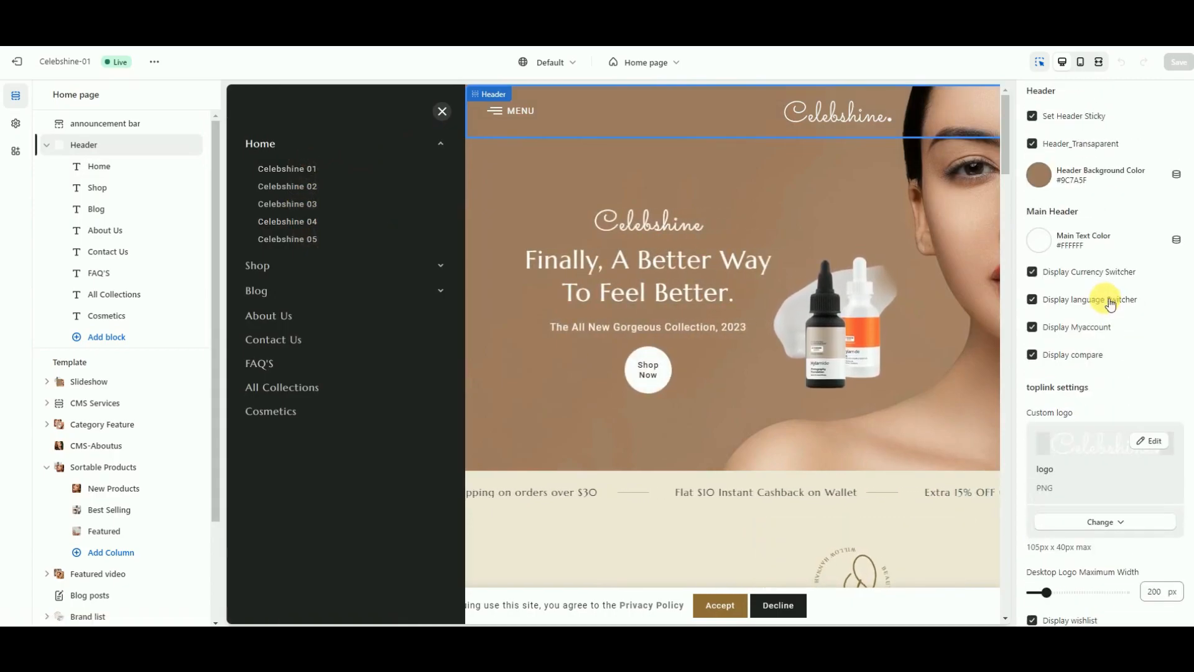
{"action": "left_click", "coordinate": [440, 143]}
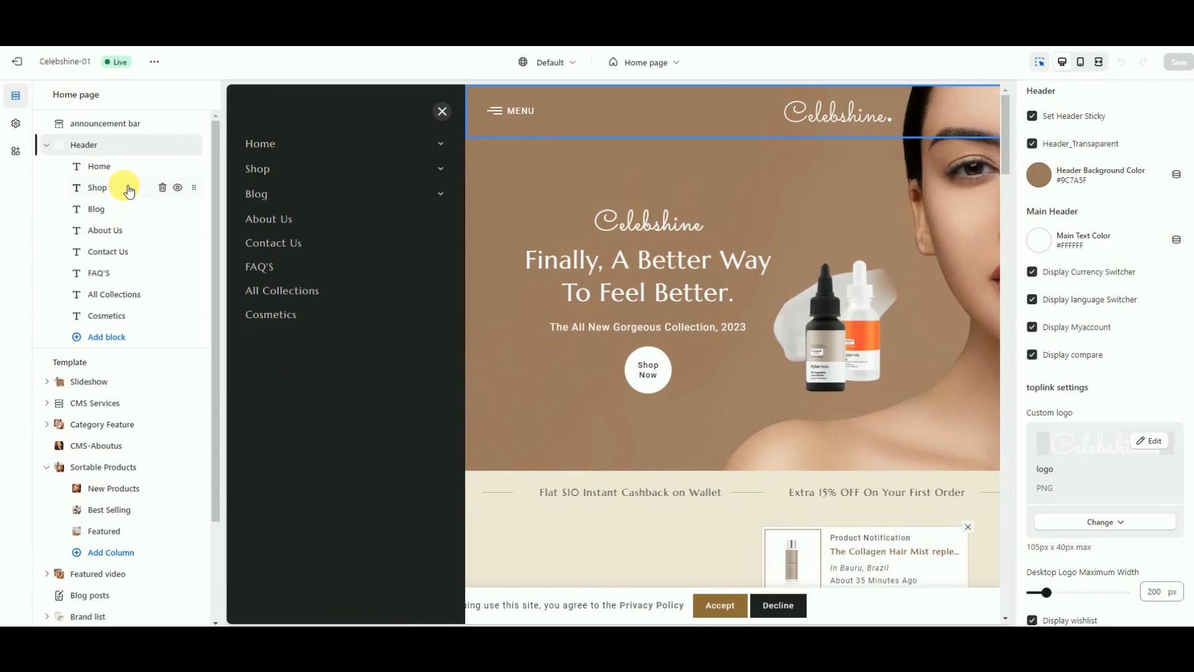
Inspect the Shop menu block settings and check the Shop submenu columns in the storefront preview.
{"action": "left_click", "coordinate": [128, 189]}
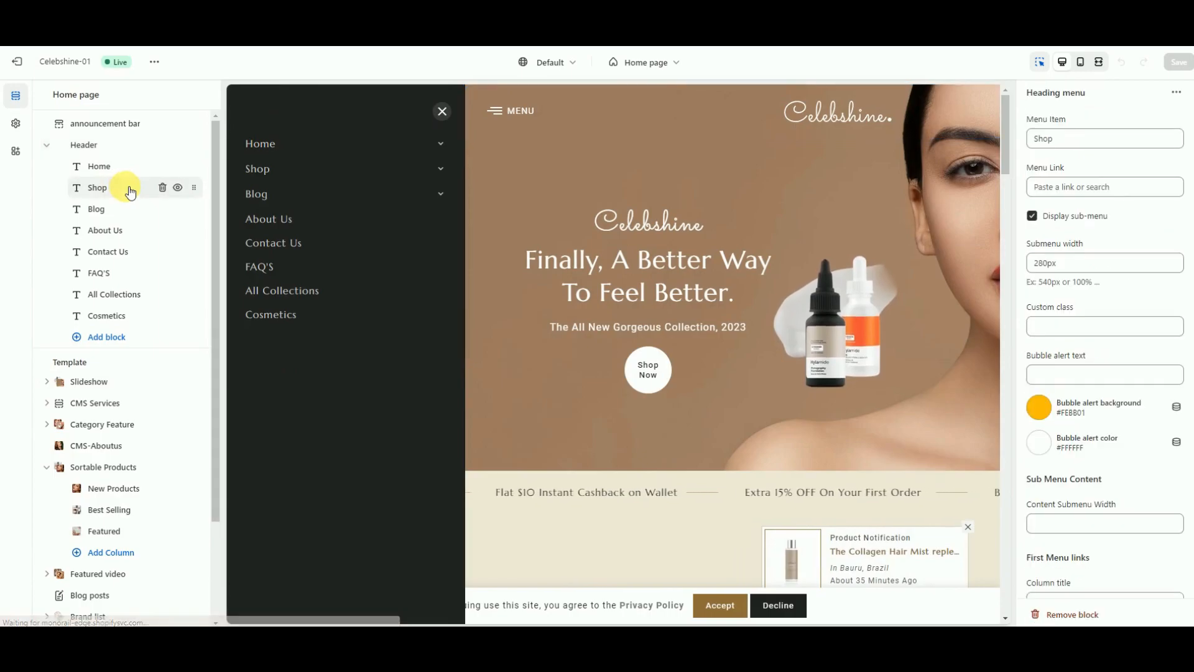
{"action": "left_click", "coordinate": [440, 169]}
{"action": "scroll", "coordinate": [319, 416], "scroll_direction": "down", "scroll_amount": 1}
{"action": "scroll", "coordinate": [319, 416], "scroll_direction": "up", "scroll_amount": 1}
{"action": "scroll", "coordinate": [1142, 345], "scroll_direction": "down", "scroll_amount": 6}
{"action": "scroll", "coordinate": [1132, 348], "scroll_direction": "up", "scroll_amount": 5}
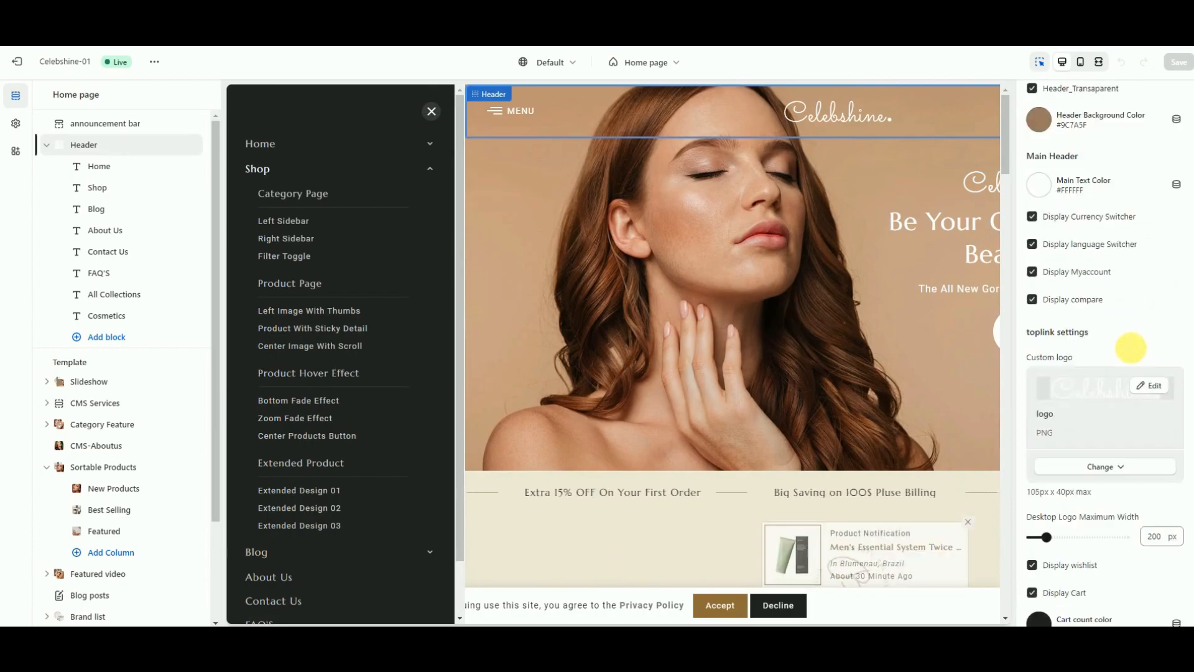
{"action": "scroll", "coordinate": [1130, 348], "scroll_direction": "up", "scroll_amount": 1}
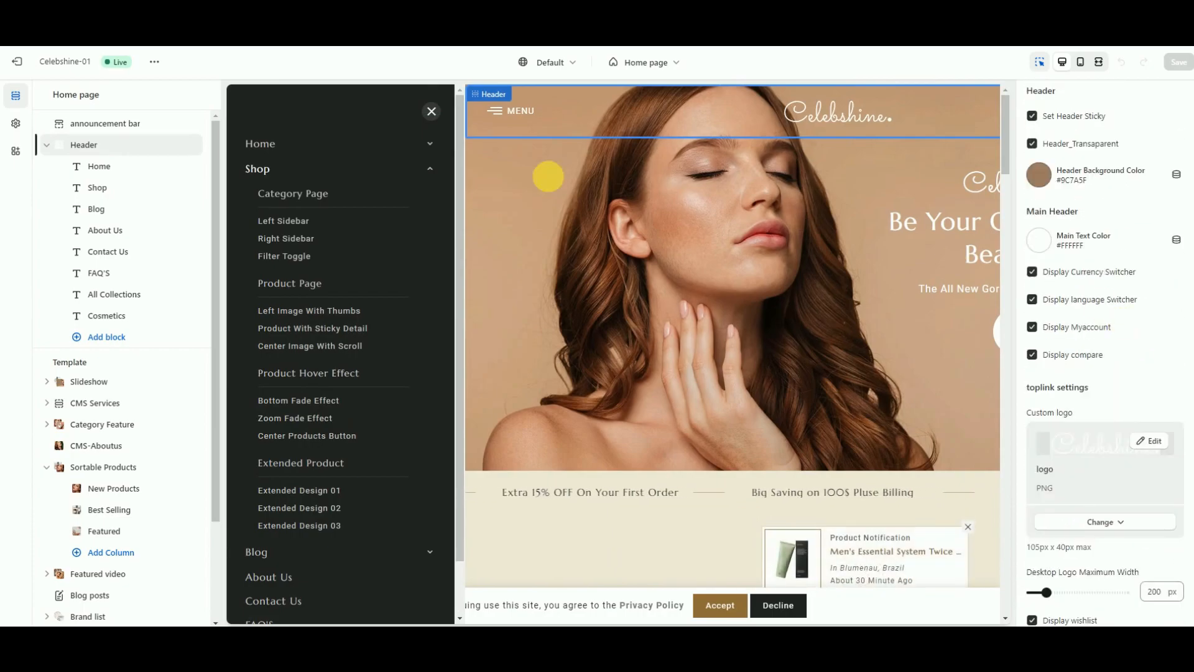
{"action": "left_click", "coordinate": [434, 169]}
Inspect the Blog menu block settings and check the Blog submenu links in the storefront preview.
{"action": "left_click", "coordinate": [118, 209]}
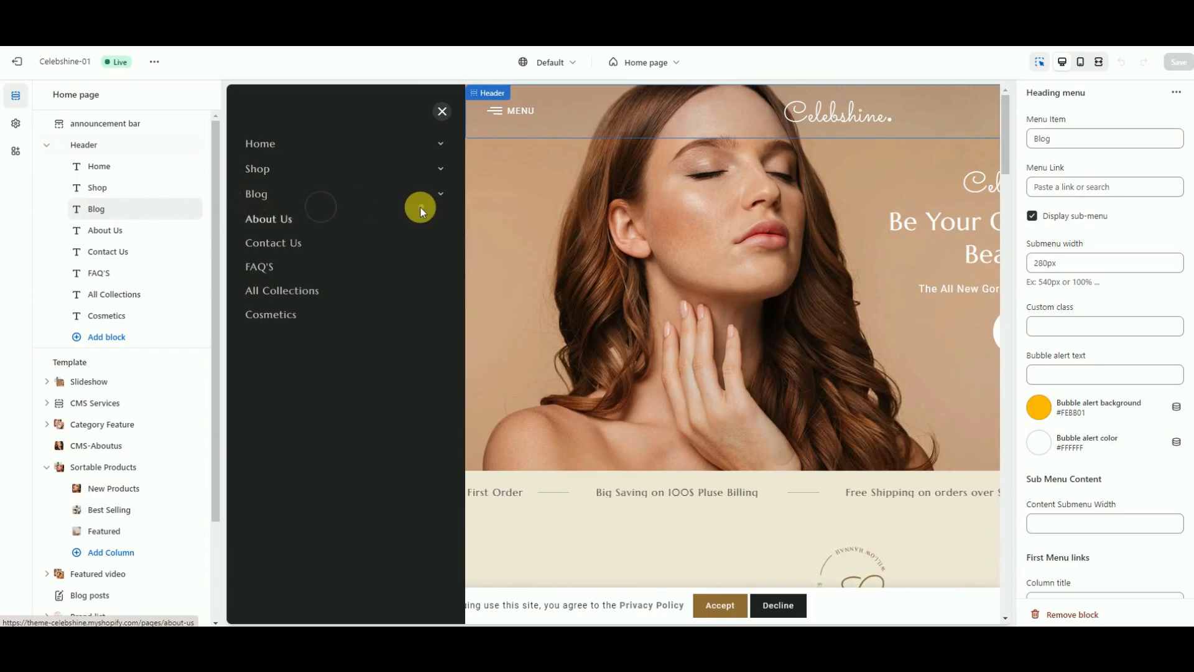
{"action": "left_click", "coordinate": [443, 194]}
{"action": "scroll", "coordinate": [1107, 227], "scroll_direction": "down", "scroll_amount": 3}
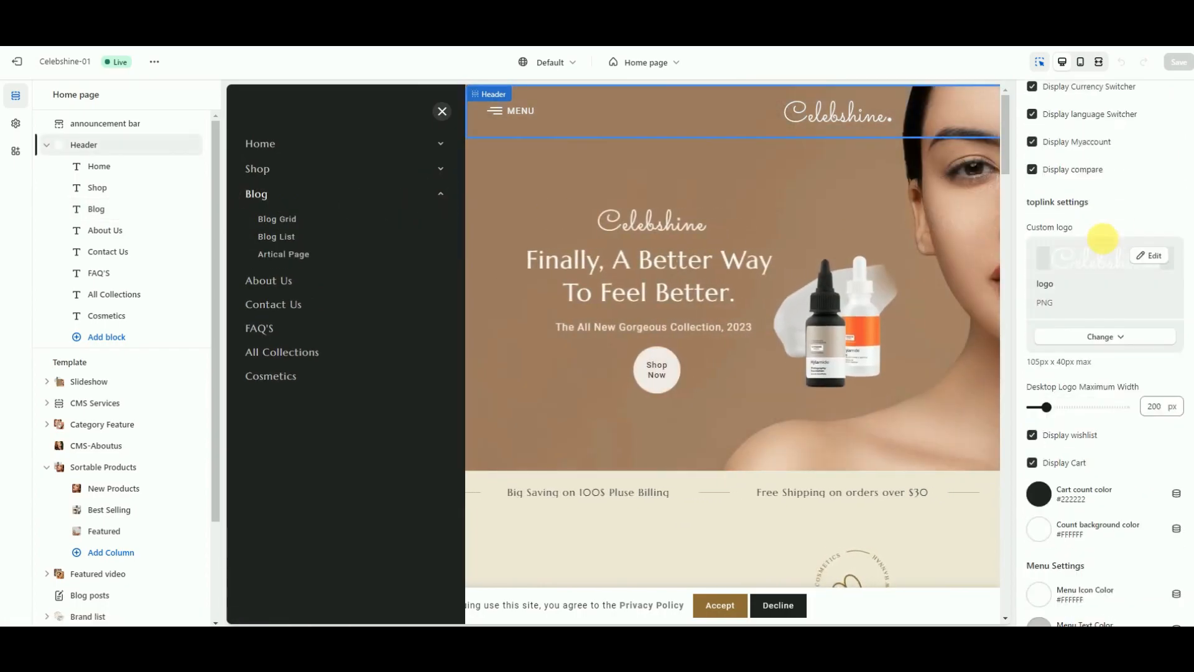
{"action": "scroll", "coordinate": [1101, 250], "scroll_direction": "up", "scroll_amount": 5}
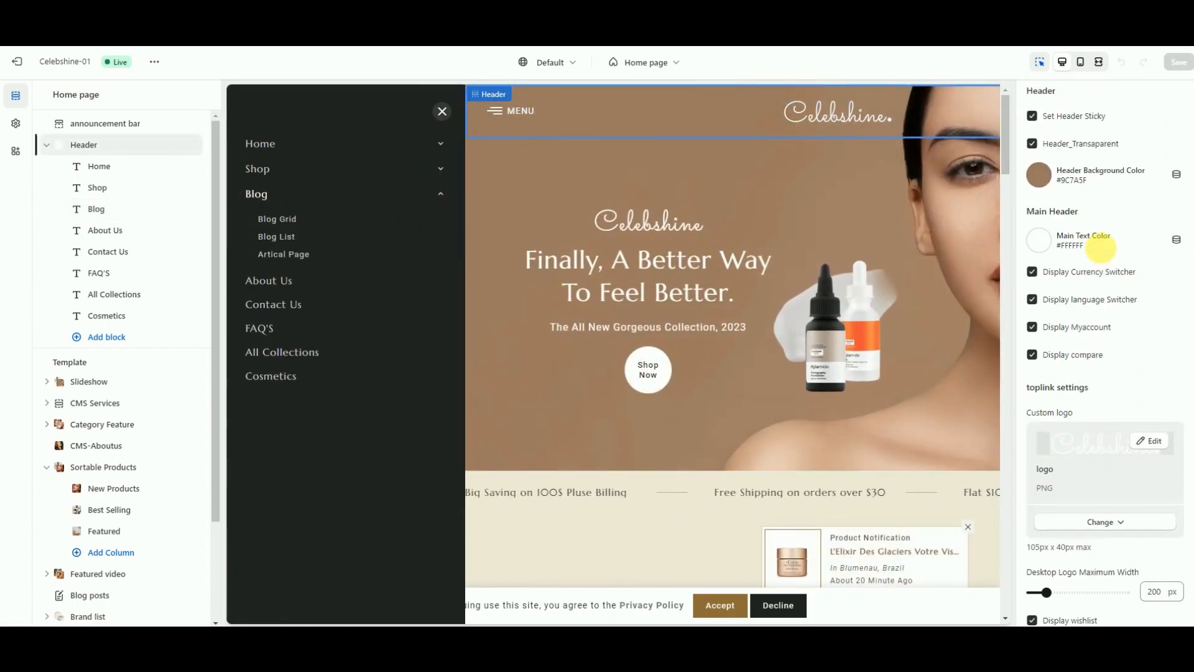
{"action": "left_click", "coordinate": [441, 193]}
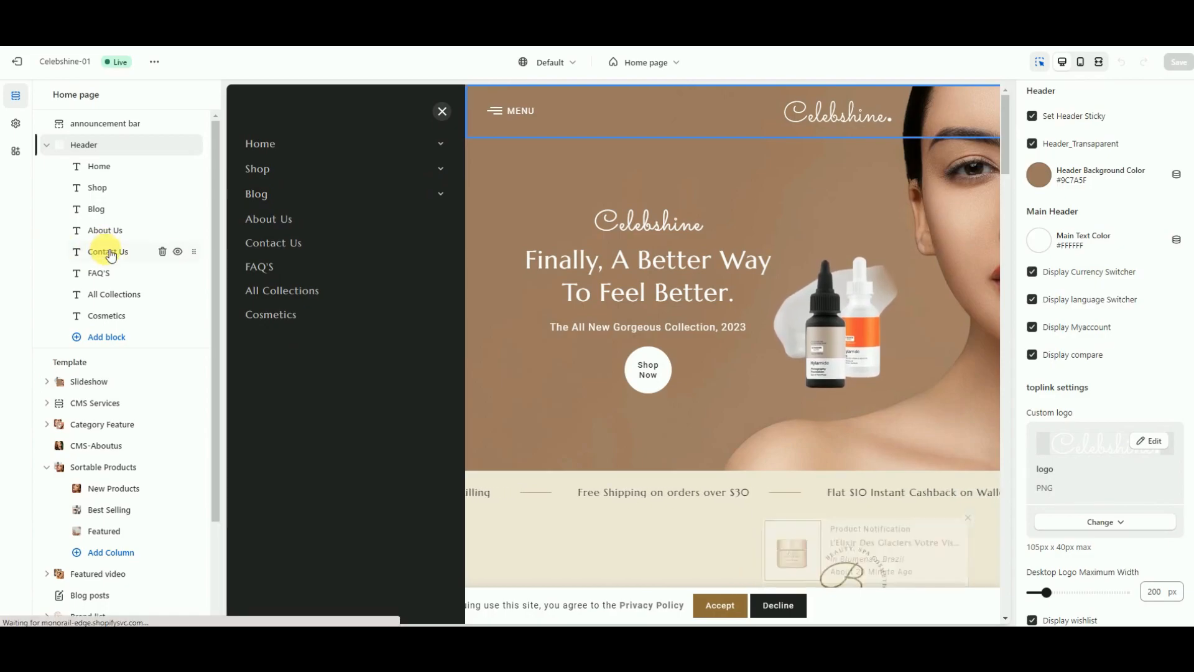
Go through the About Us, Contact Us, FAQ'S, All Collections and Cosmetics menu block settings, and collapse the Header section.
{"action": "left_click", "coordinate": [103, 231]}
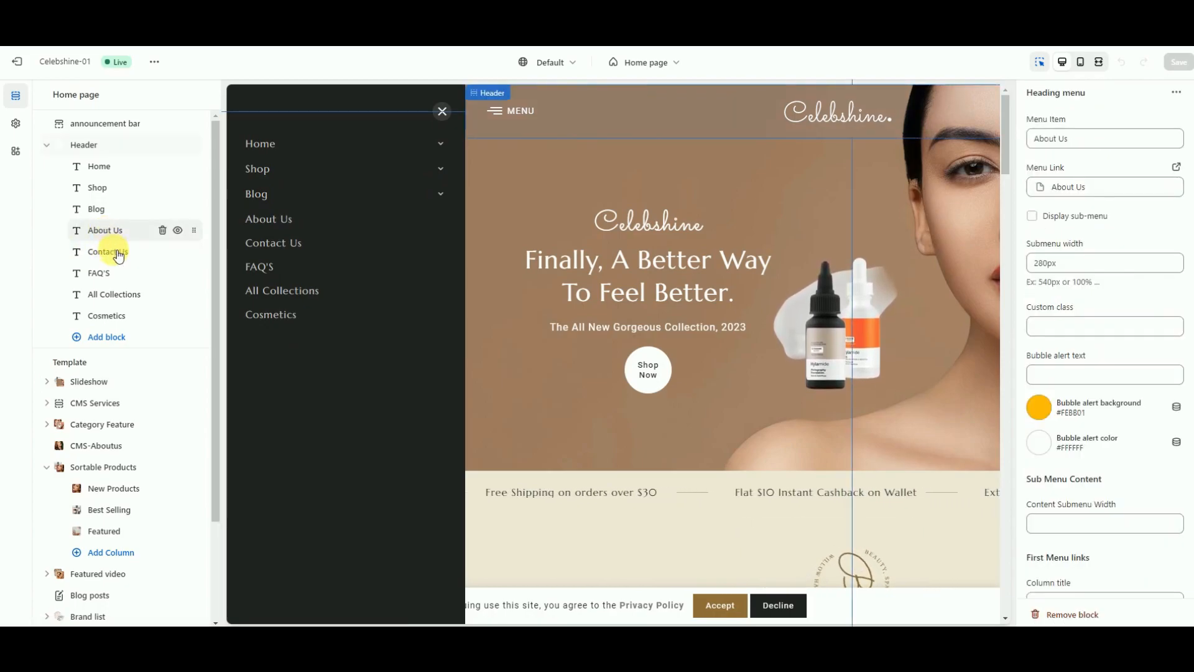
{"action": "left_click", "coordinate": [117, 253]}
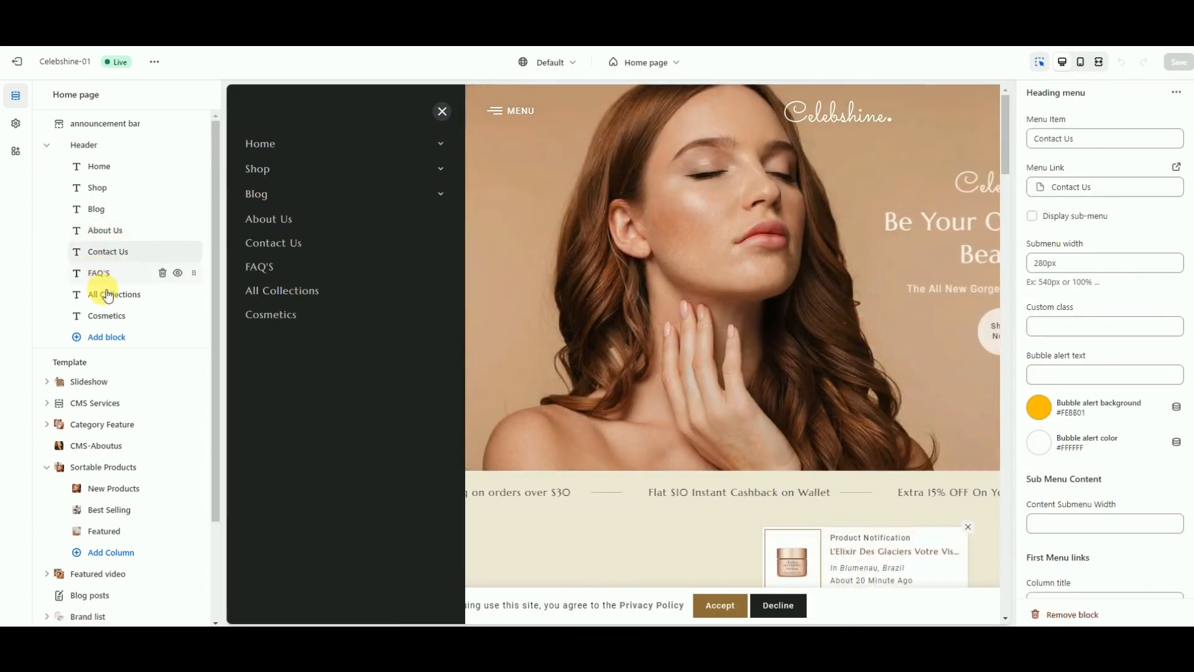
{"action": "left_click", "coordinate": [101, 274]}
{"action": "left_click", "coordinate": [108, 296]}
{"action": "left_click", "coordinate": [110, 310]}
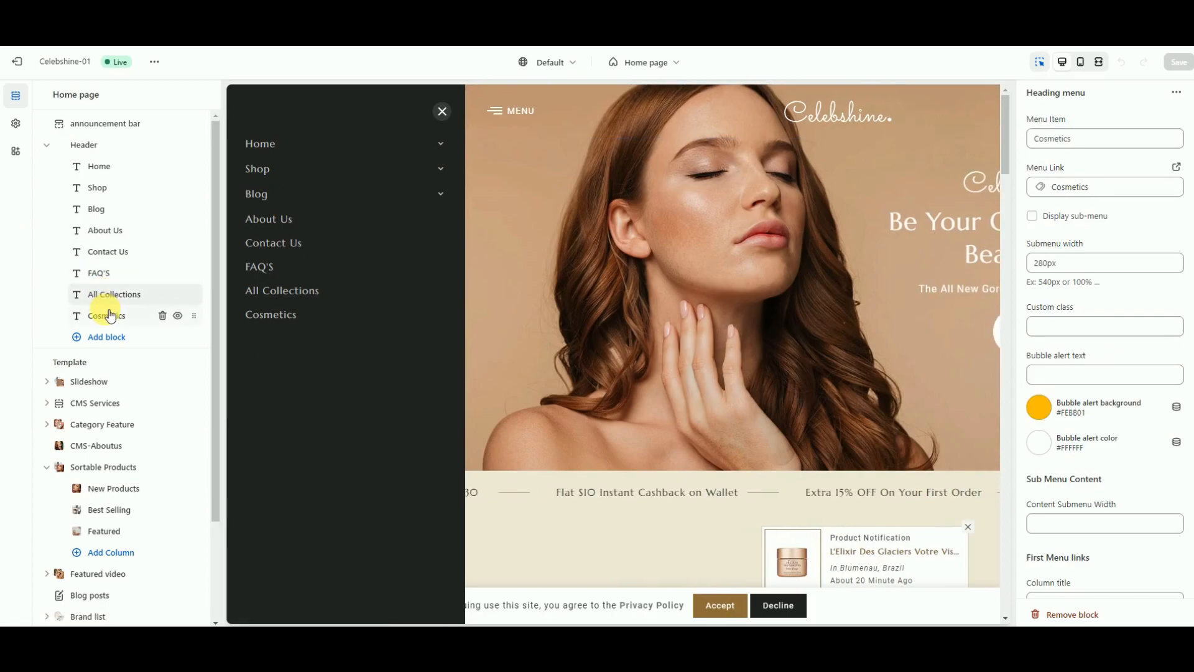
{"action": "left_click", "coordinate": [47, 145]}
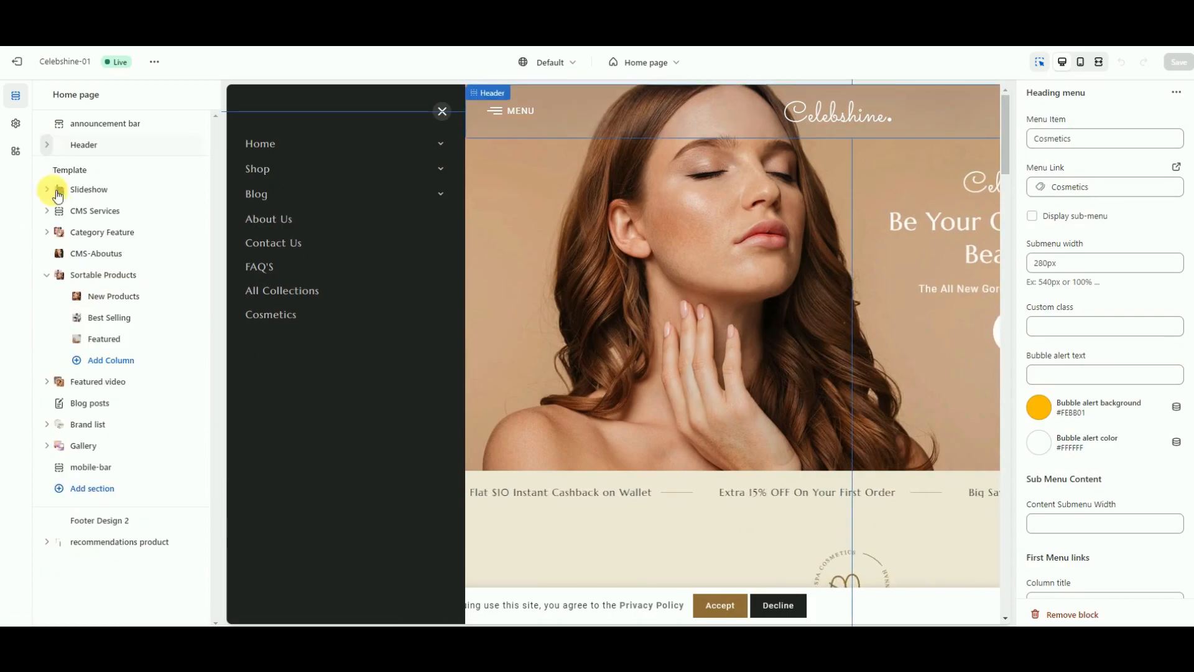
Review the Slideshow section's transition, autoplay and button color settings, and close the storefront menu in the preview.
{"action": "left_click", "coordinate": [53, 191]}
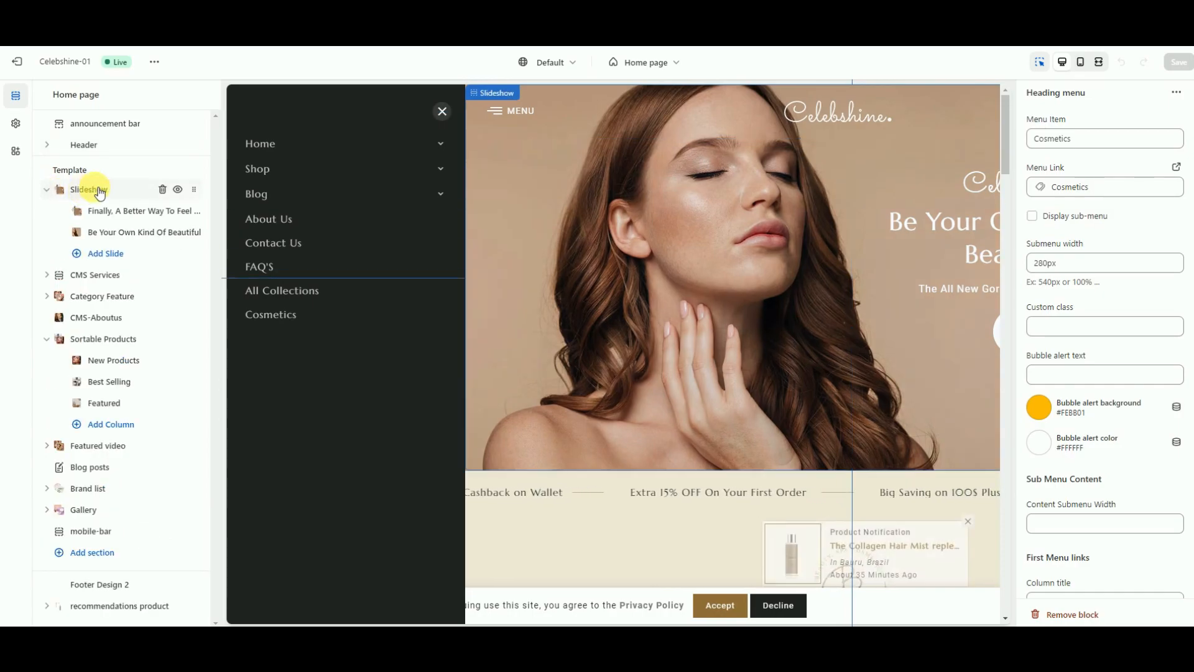
{"action": "left_click", "coordinate": [88, 188]}
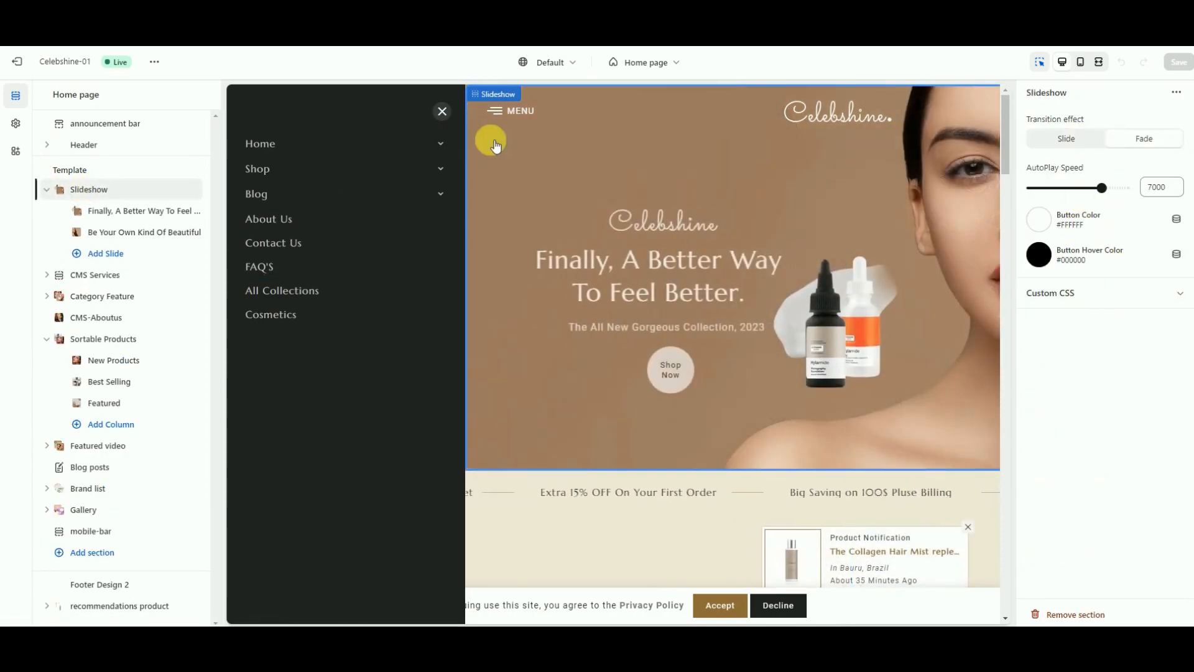
{"action": "left_click", "coordinate": [444, 110]}
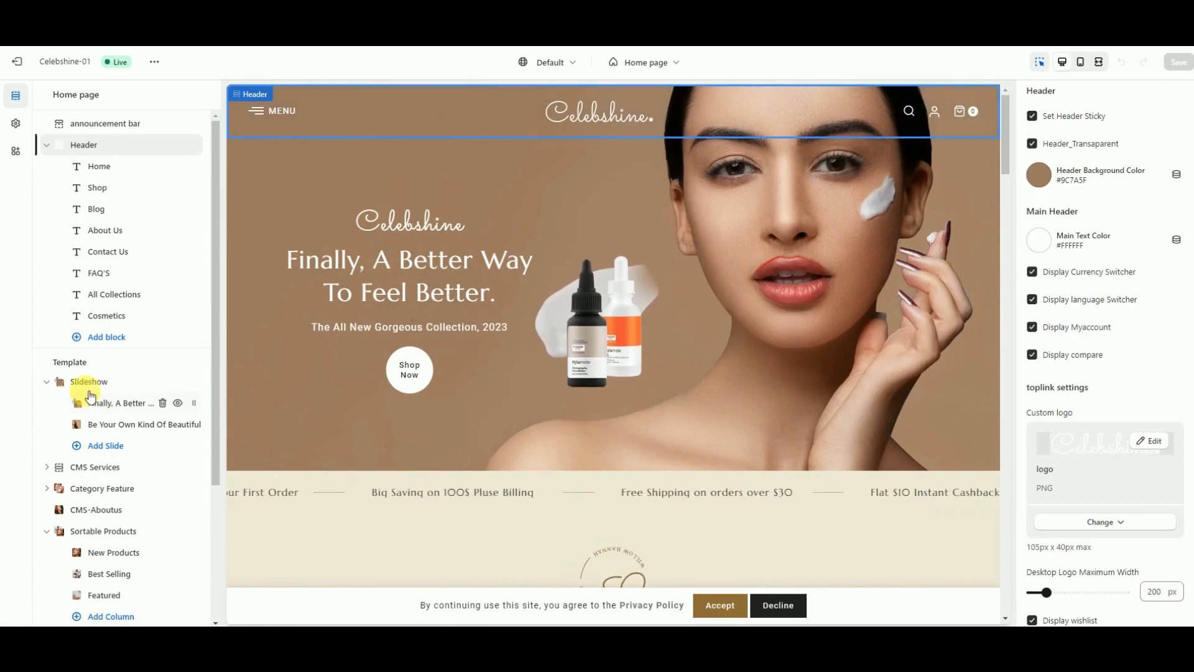
{"action": "left_click", "coordinate": [47, 144]}
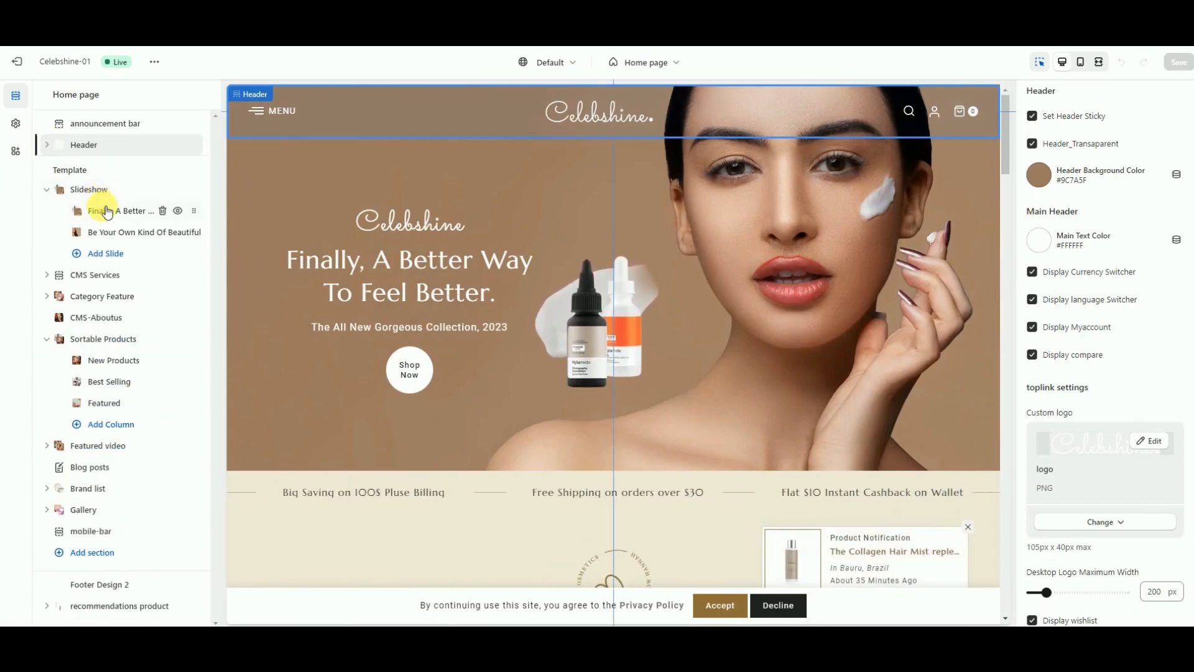
Review the first slide's image, text, color and text position settings in the Slideshow section.
{"action": "left_click", "coordinate": [107, 215]}
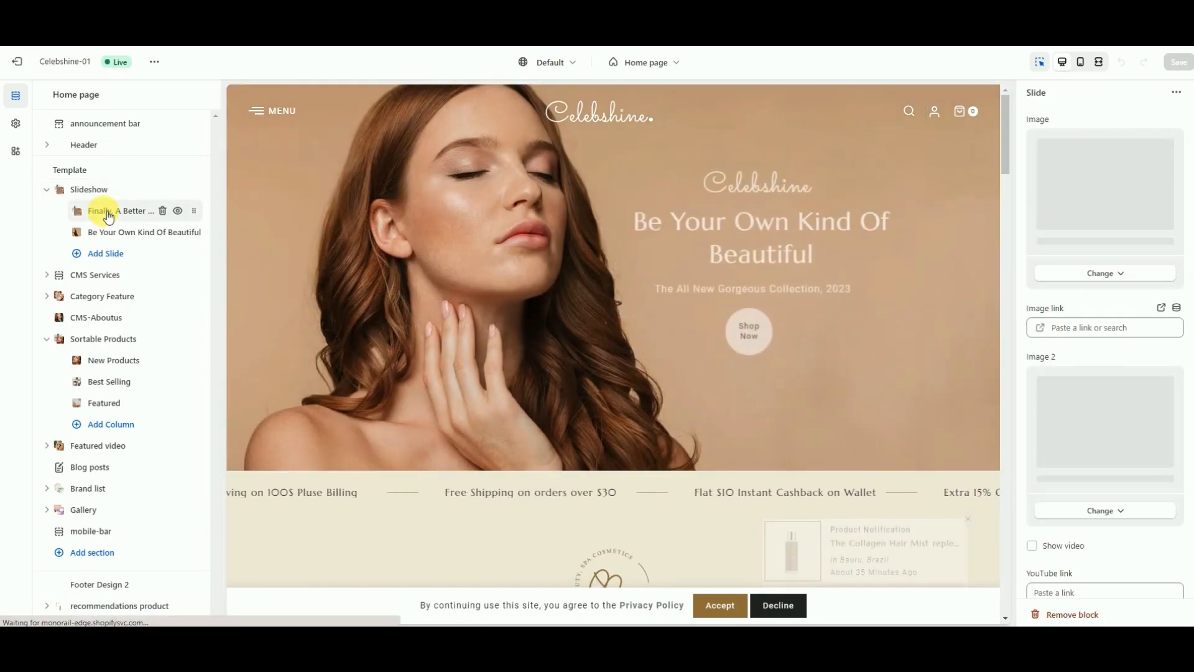
{"action": "scroll", "coordinate": [1166, 255], "scroll_direction": "down", "scroll_amount": 10}
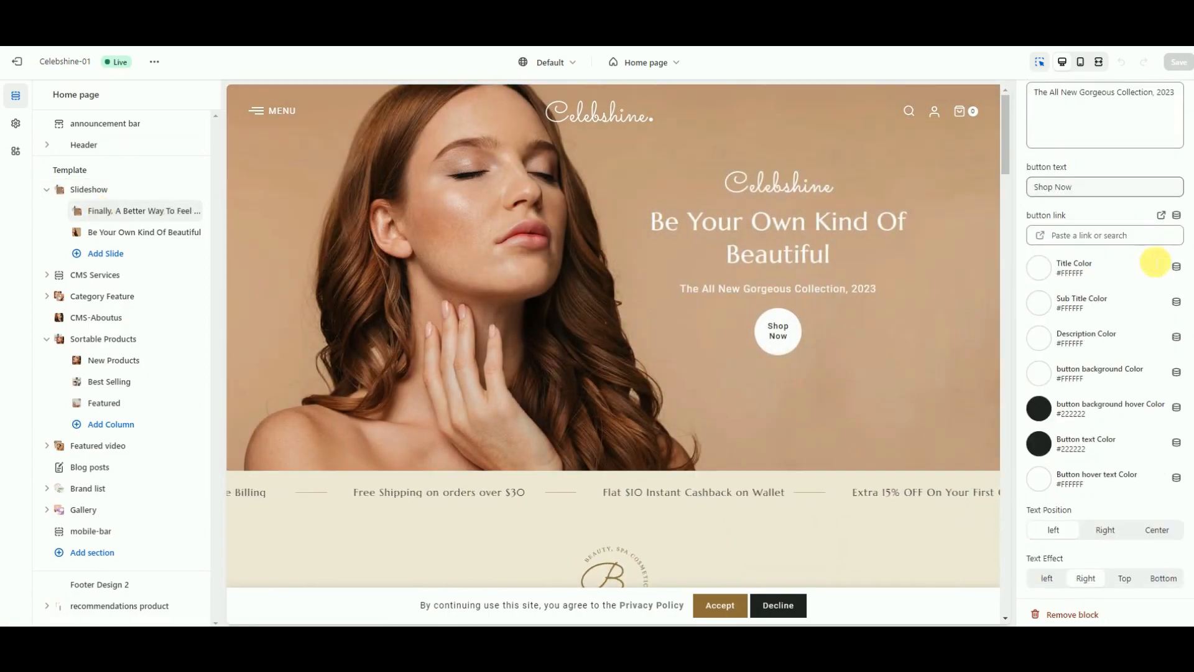
{"action": "scroll", "coordinate": [1153, 262], "scroll_direction": "up", "scroll_amount": 10}
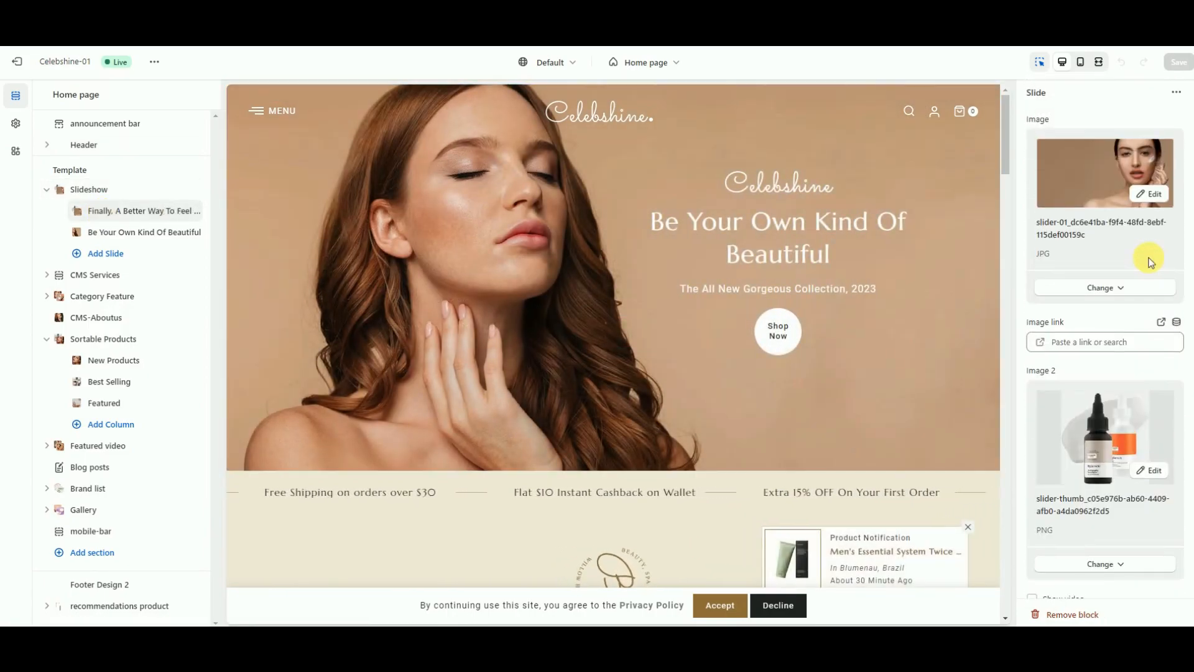
Review the settings of the "Be Your Own Kind Of Beautiful" slide and collapse the Slideshow section.
{"action": "left_click", "coordinate": [124, 240]}
{"action": "scroll", "coordinate": [1065, 309], "scroll_direction": "down", "scroll_amount": 2}
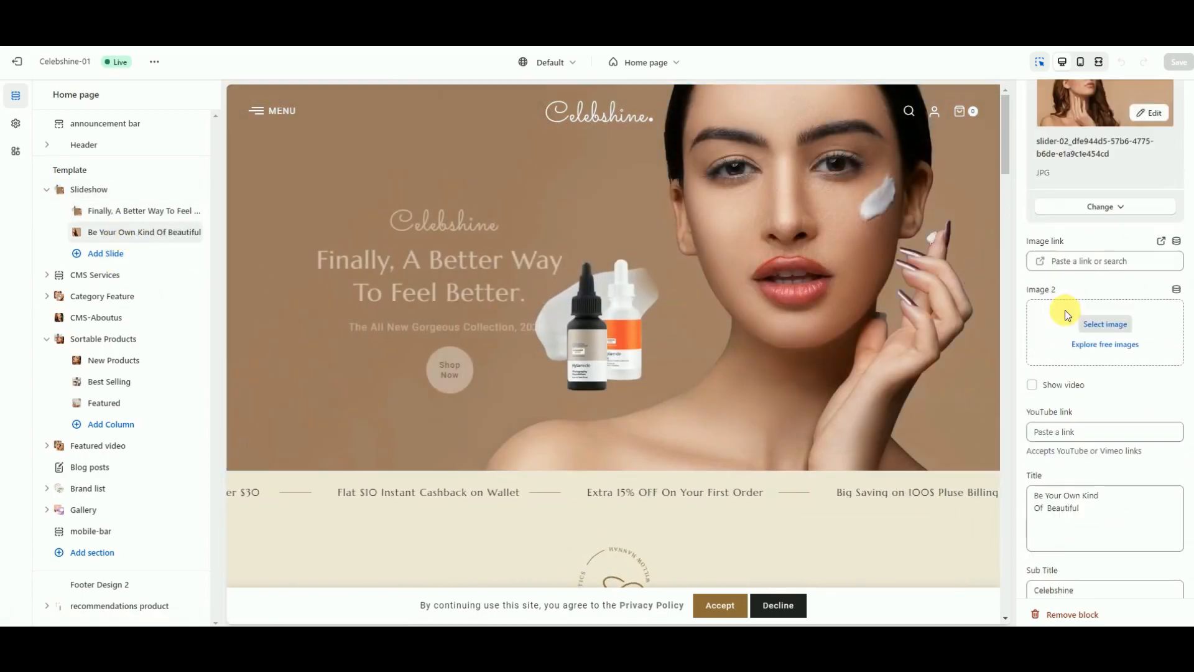
{"action": "scroll", "coordinate": [1065, 309], "scroll_direction": "down", "scroll_amount": 8}
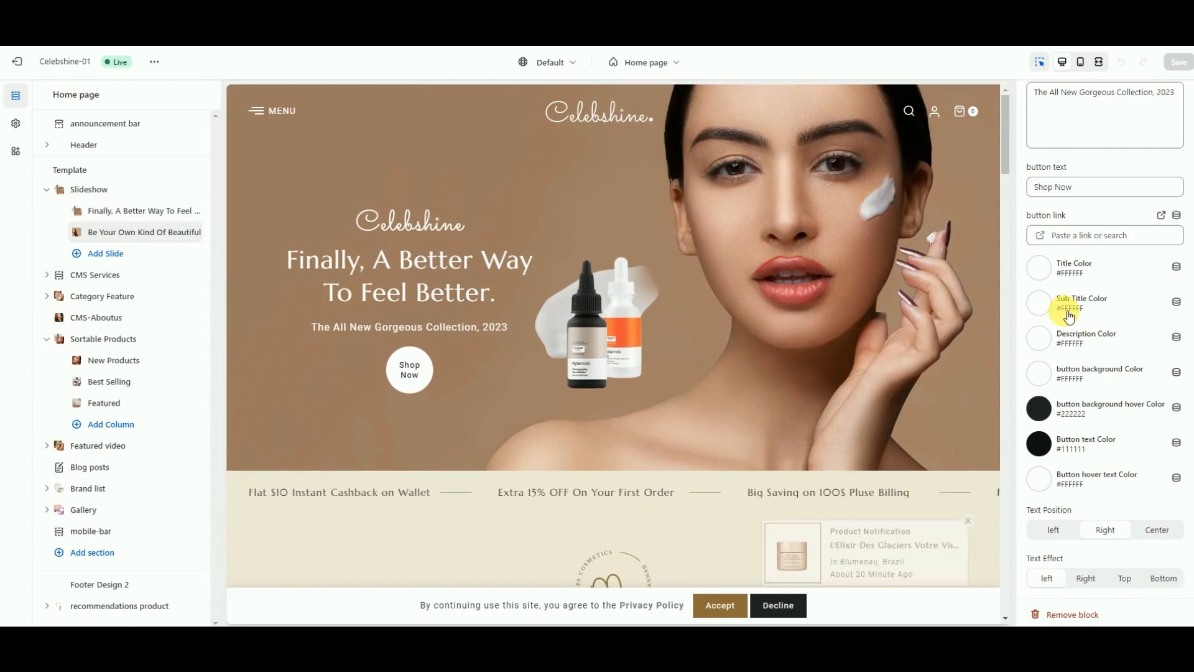
{"action": "scroll", "coordinate": [1067, 314], "scroll_direction": "up", "scroll_amount": 10}
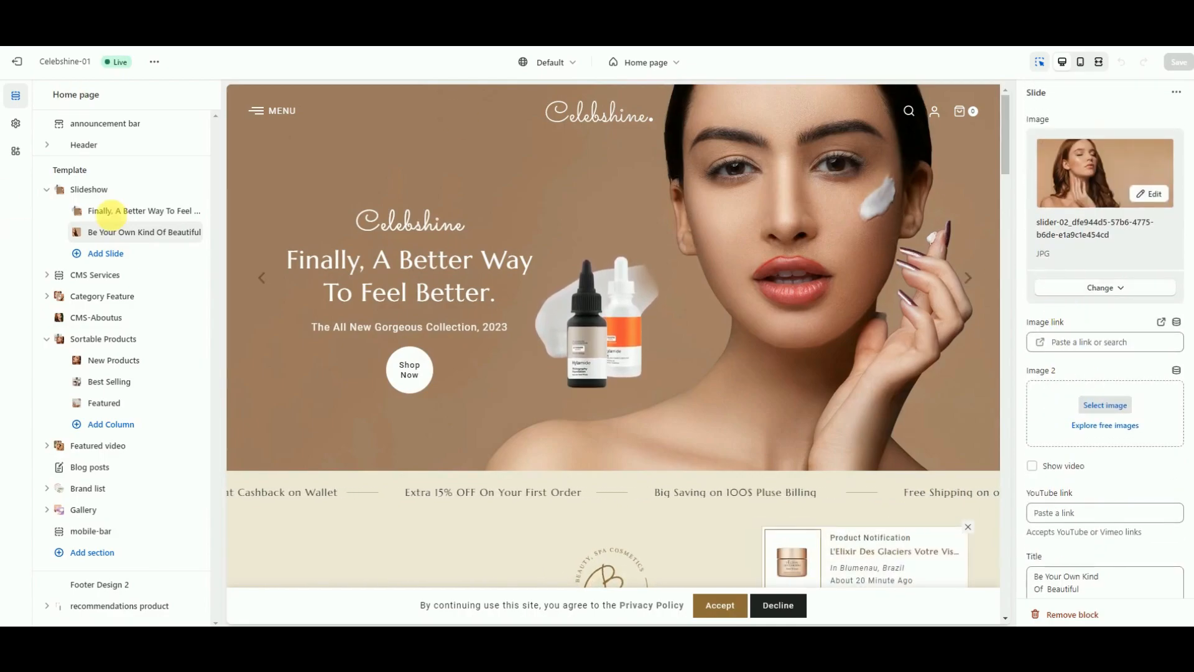
{"action": "left_click", "coordinate": [46, 190]}
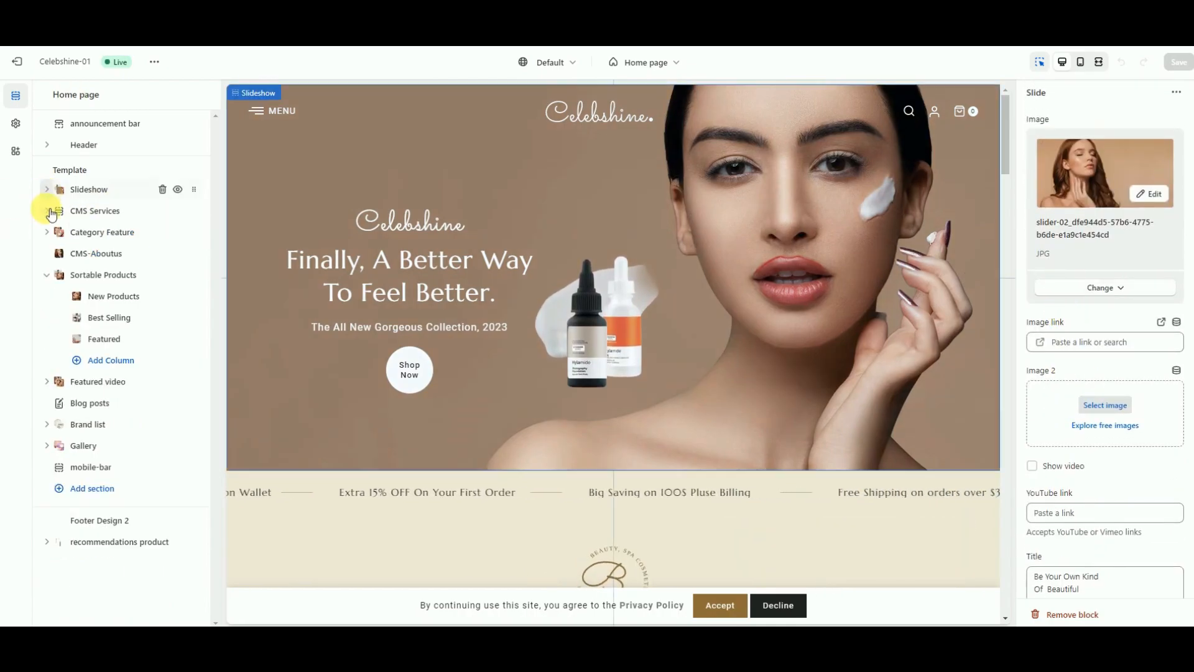
Check the CMS Services section's title color, autoplay speed and service blocks, and collapse the section.
{"action": "left_click", "coordinate": [88, 216]}
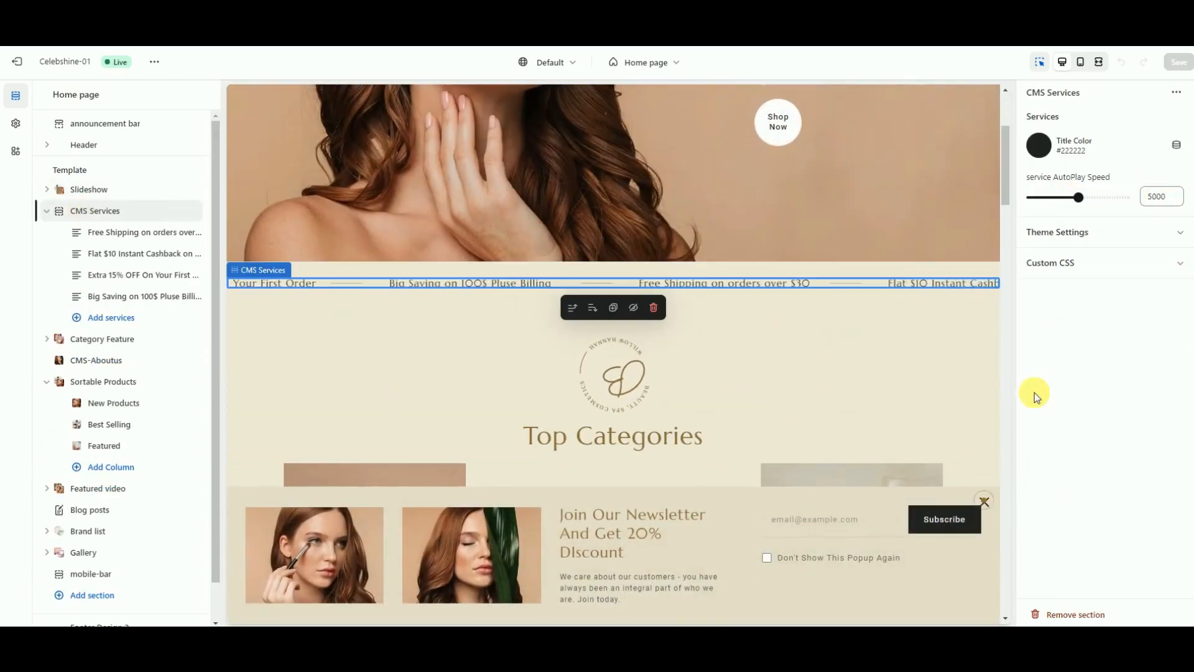
{"action": "left_click", "coordinate": [47, 211]}
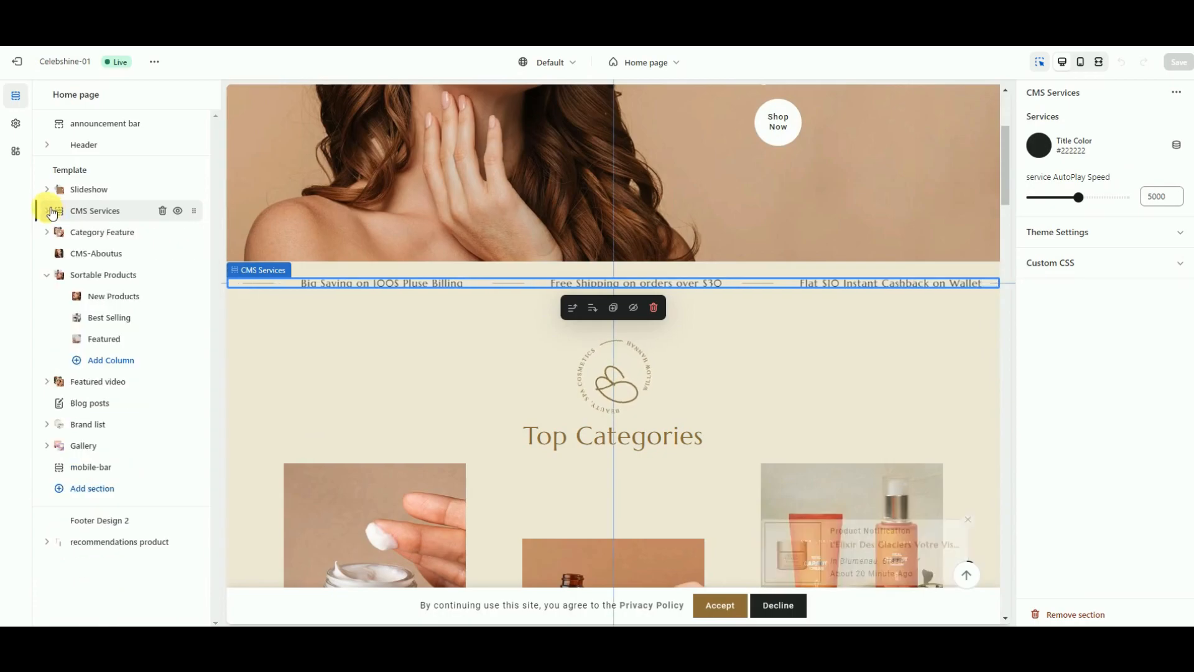
Review the Category Feature section with its Cosmetics block, and the Sortable Products section with its New Products column.
{"action": "left_click", "coordinate": [76, 235]}
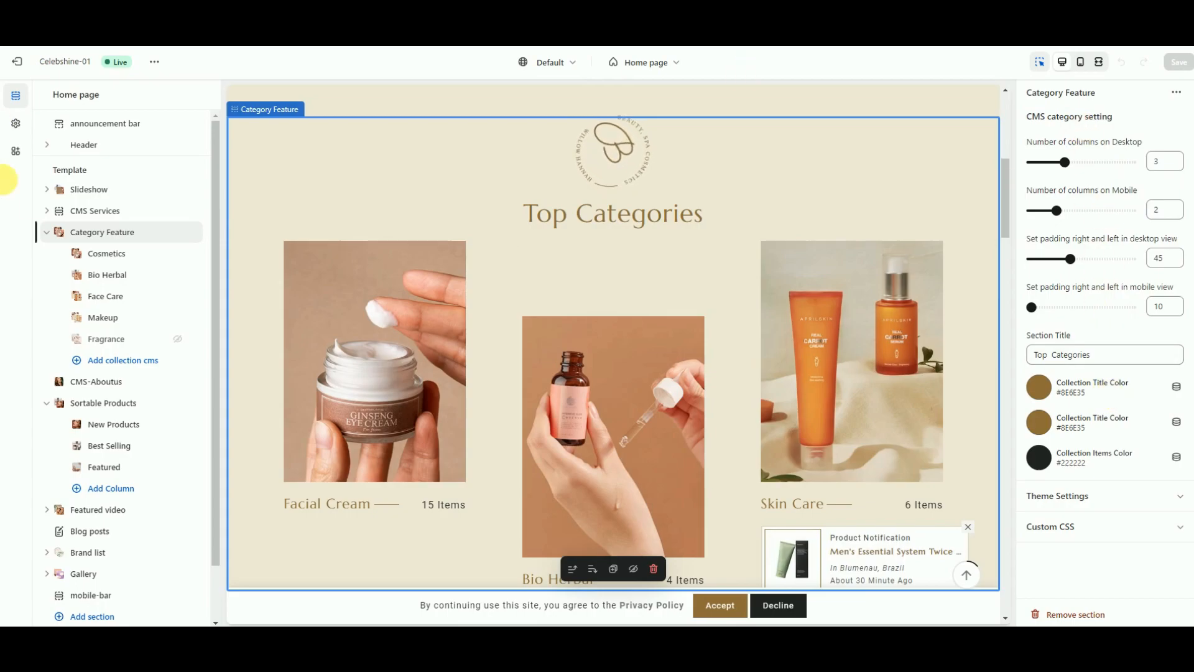
{"action": "left_click", "coordinate": [74, 253]}
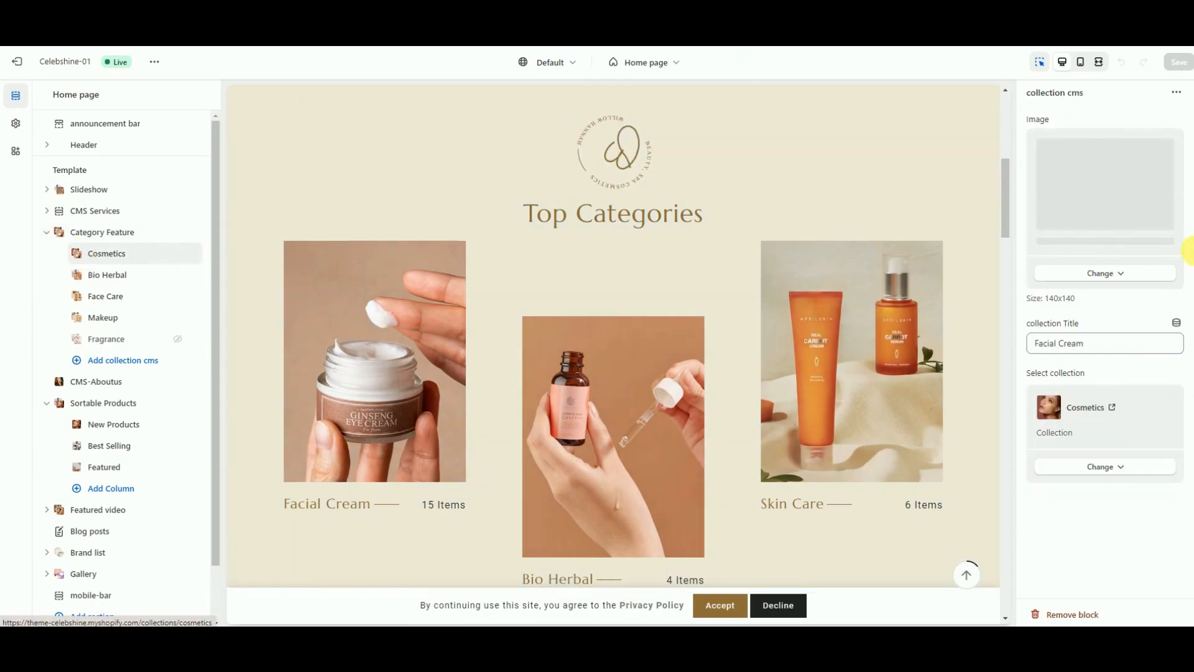
{"action": "left_click", "coordinate": [46, 232]}
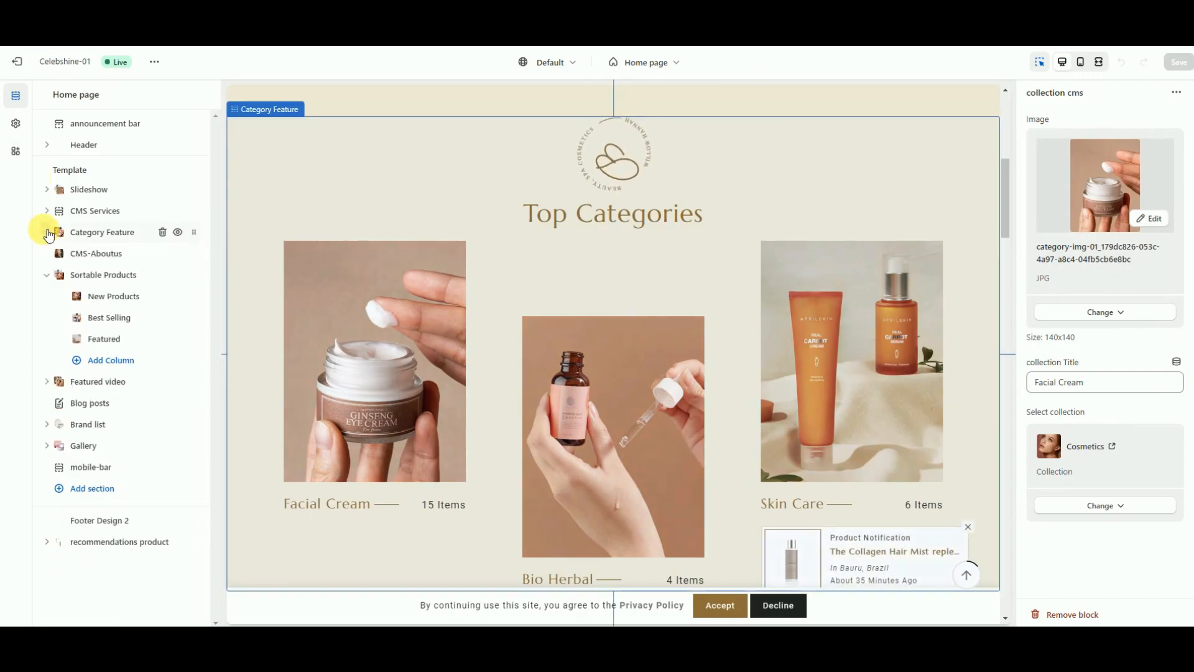
{"action": "left_click", "coordinate": [92, 274]}
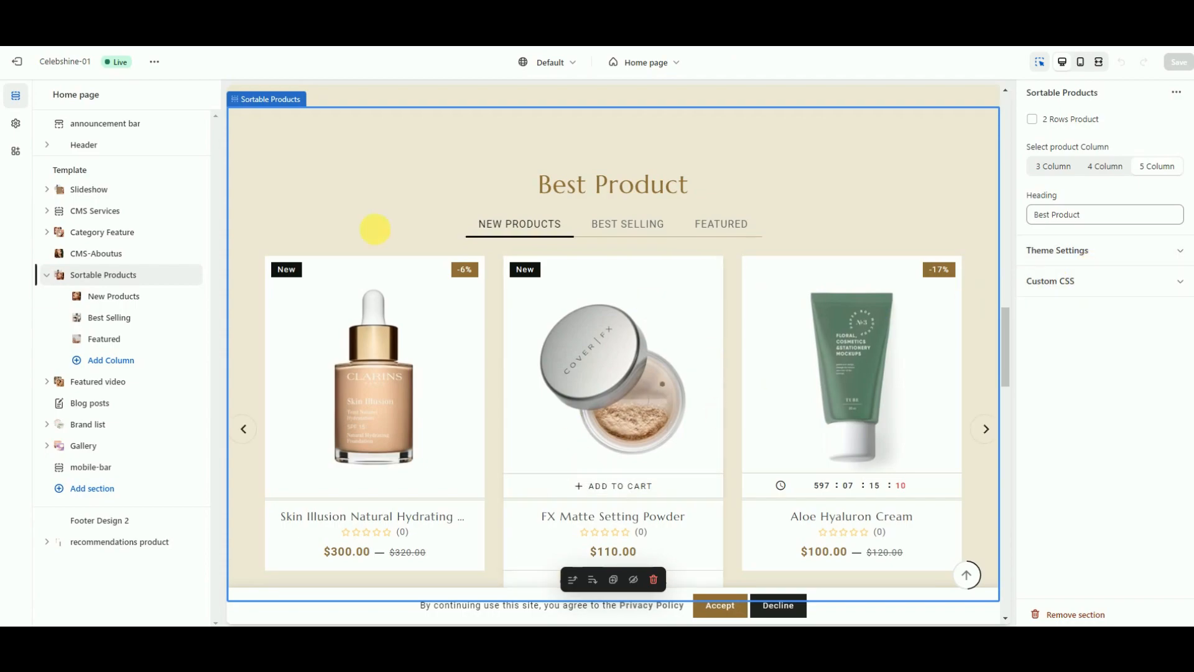
{"action": "left_click", "coordinate": [74, 294]}
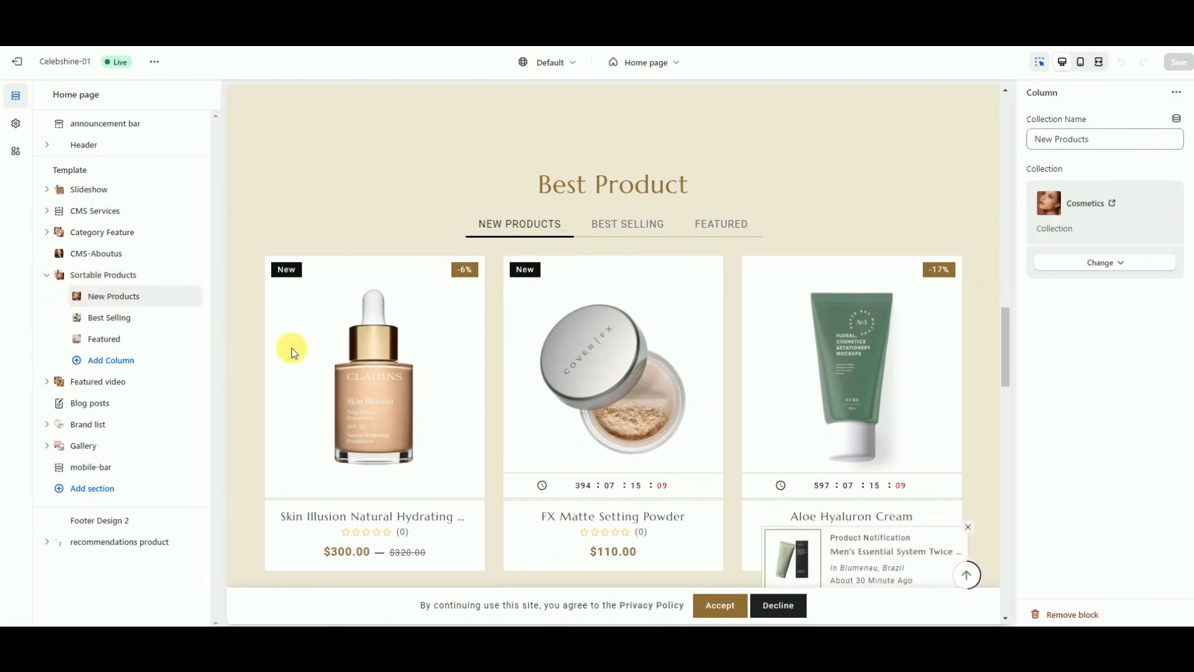
Review the Featured video section's video link, image settings and first heading block, and collapse the section.
{"action": "left_click", "coordinate": [57, 301]}
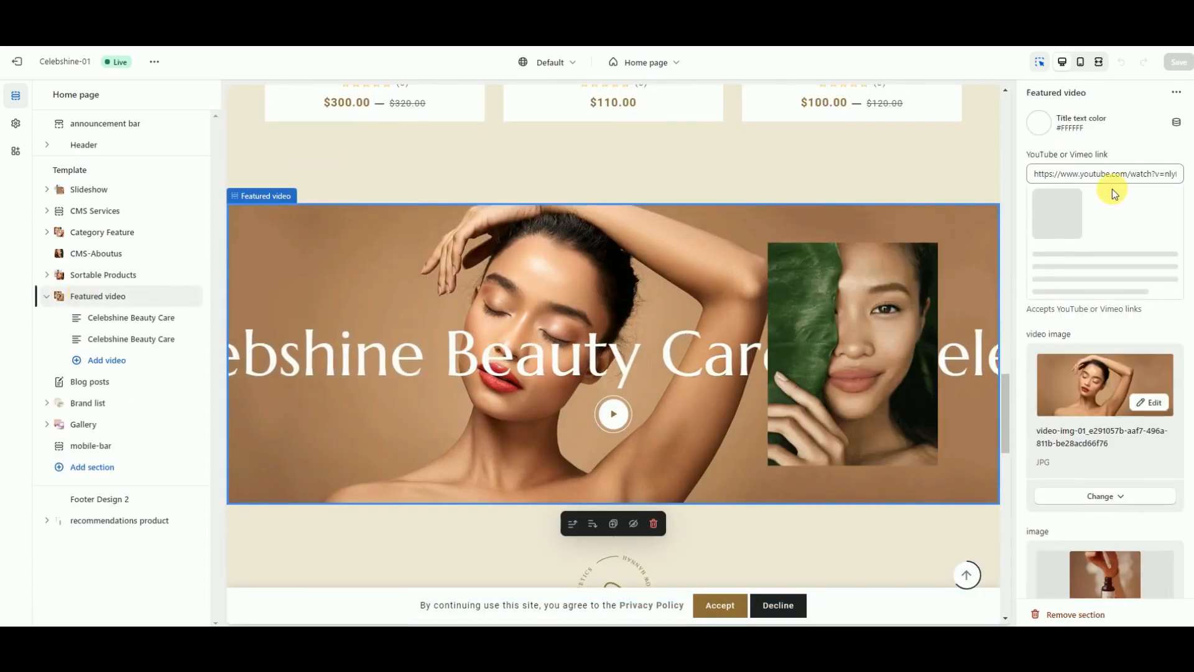
{"action": "scroll", "coordinate": [1123, 195], "scroll_direction": "down", "scroll_amount": 5}
{"action": "scroll", "coordinate": [1126, 211], "scroll_direction": "up", "scroll_amount": 5}
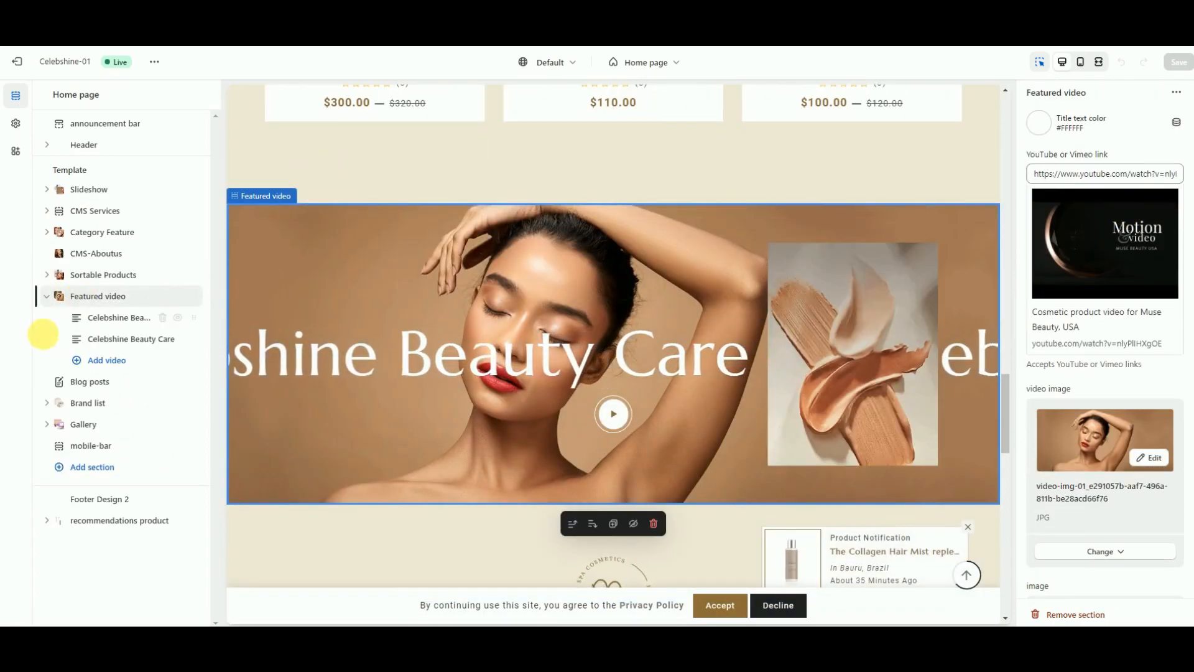
{"action": "left_click", "coordinate": [107, 317]}
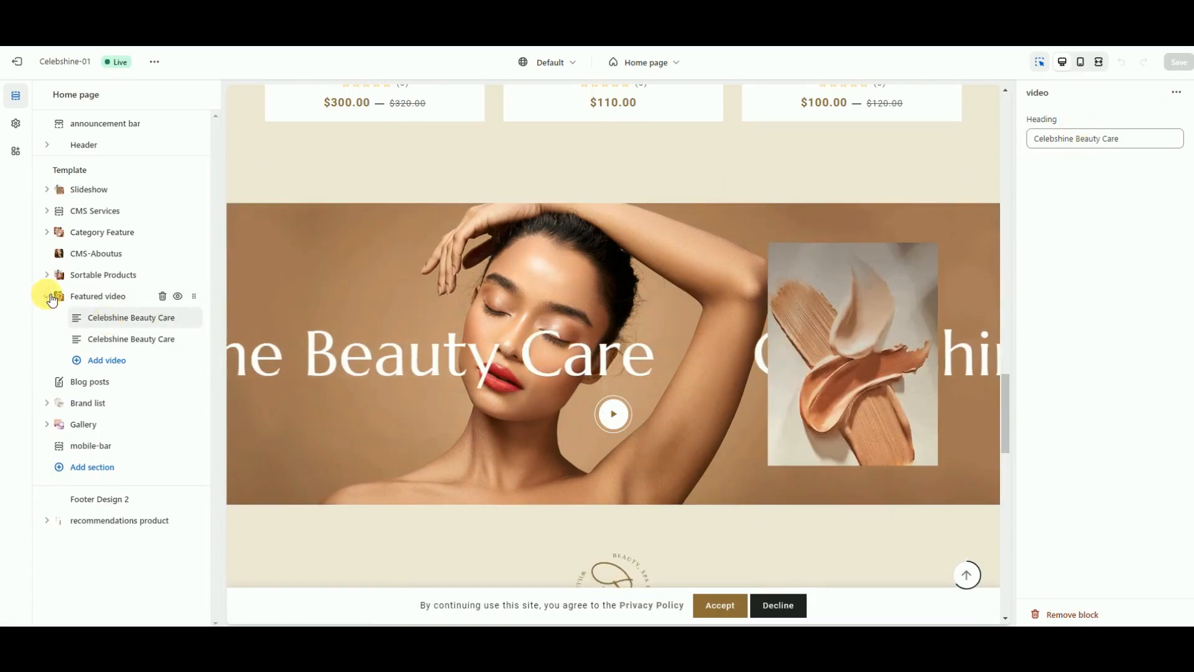
{"action": "left_click", "coordinate": [46, 296]}
Review the Blog posts section's heading, blog source, design, column, post count and color settings.
{"action": "left_click", "coordinate": [88, 319]}
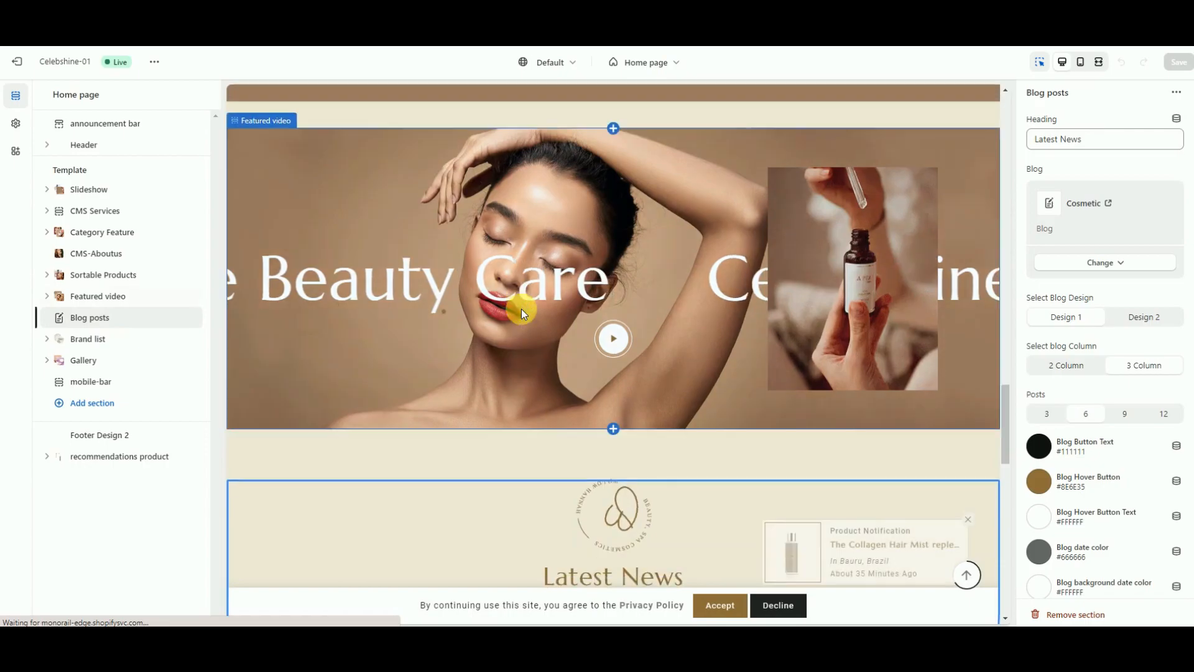
{"action": "scroll", "coordinate": [1159, 227], "scroll_direction": "down", "scroll_amount": 3}
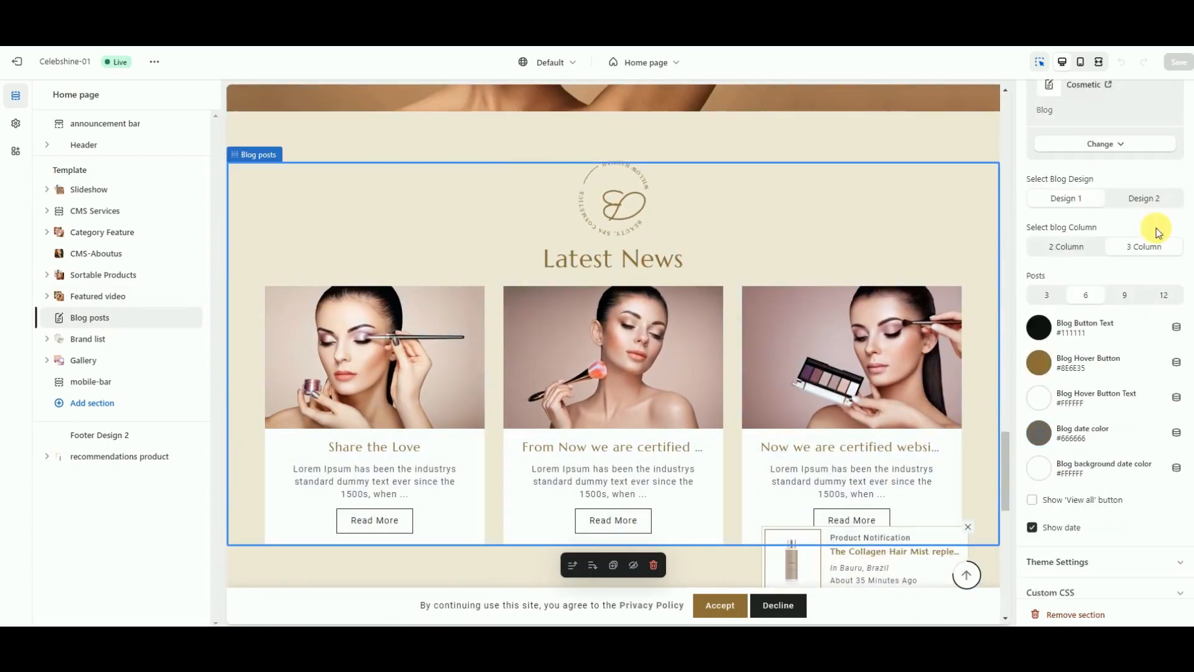
{"action": "scroll", "coordinate": [1159, 233], "scroll_direction": "up", "scroll_amount": 3}
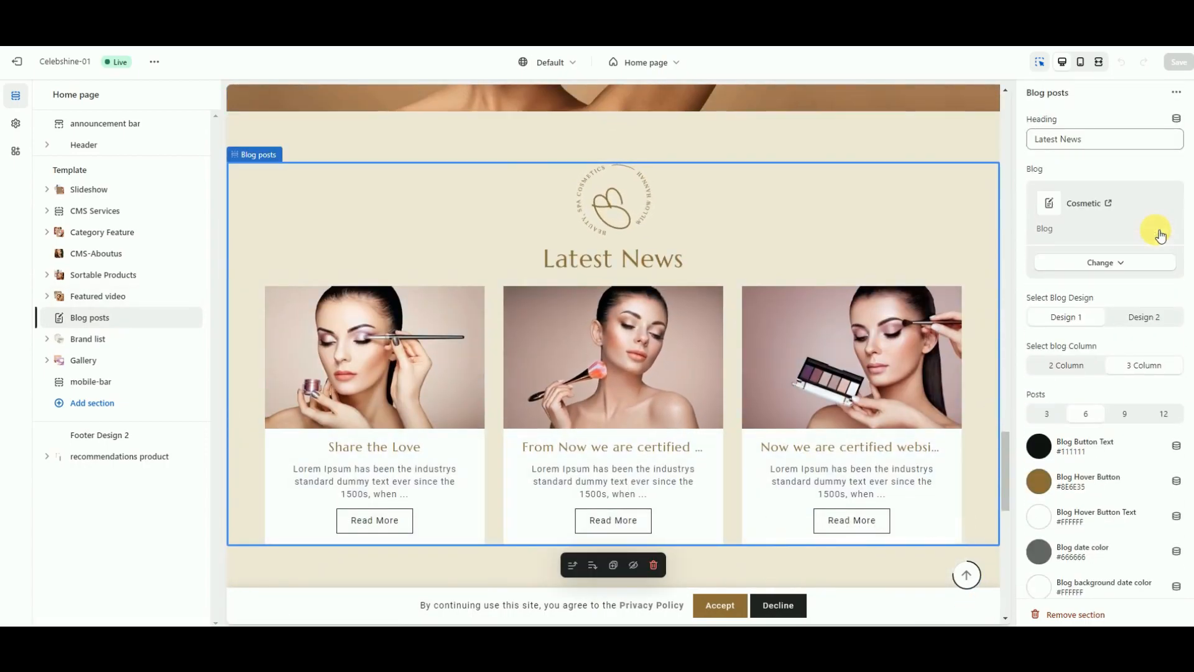
Check the Brand list's column and autoplay settings and the Gallery's Instagram link and title settings, collapsing both sections.
{"action": "left_click", "coordinate": [65, 340]}
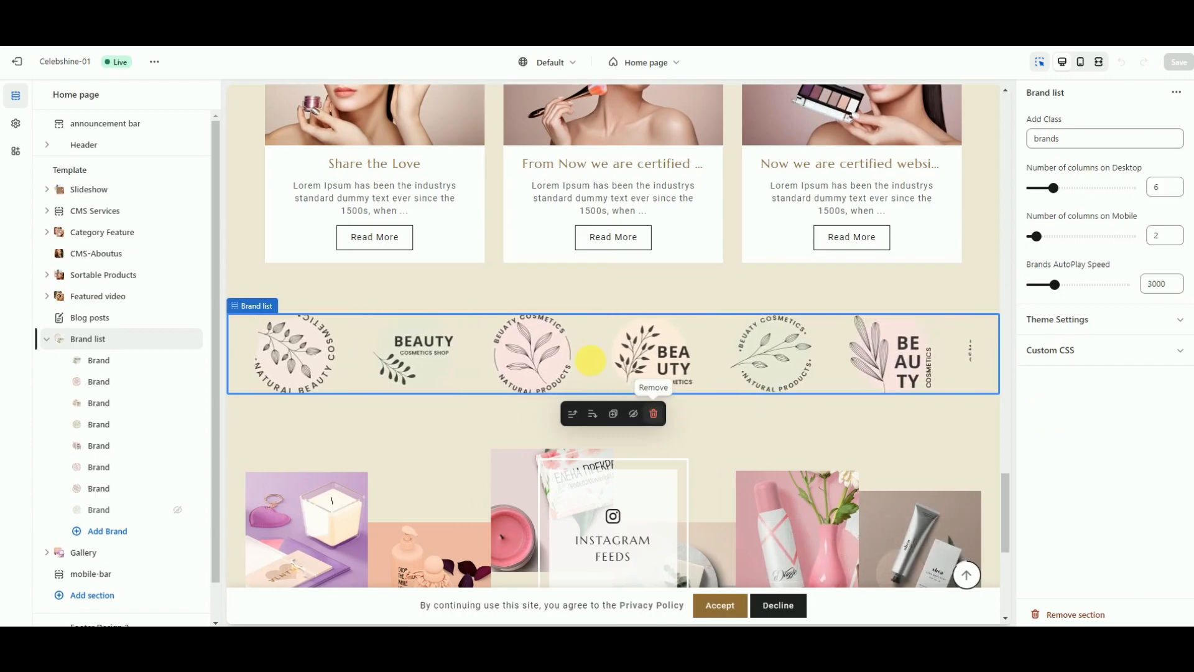
{"action": "left_click", "coordinate": [46, 339]}
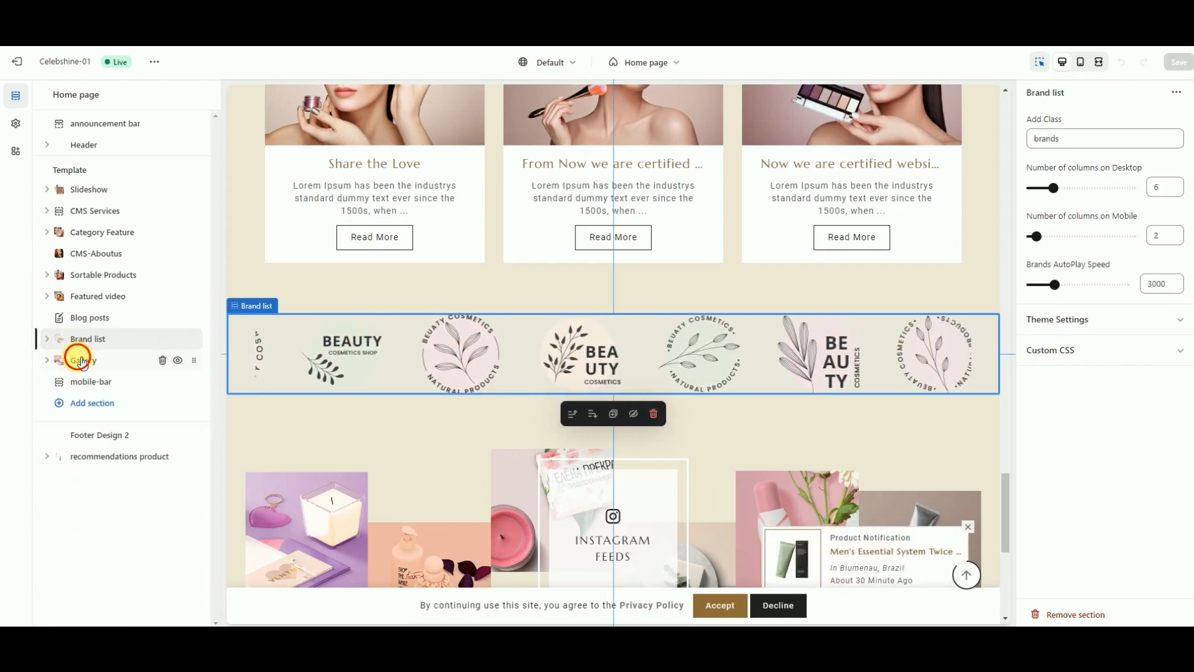
{"action": "left_click", "coordinate": [78, 360]}
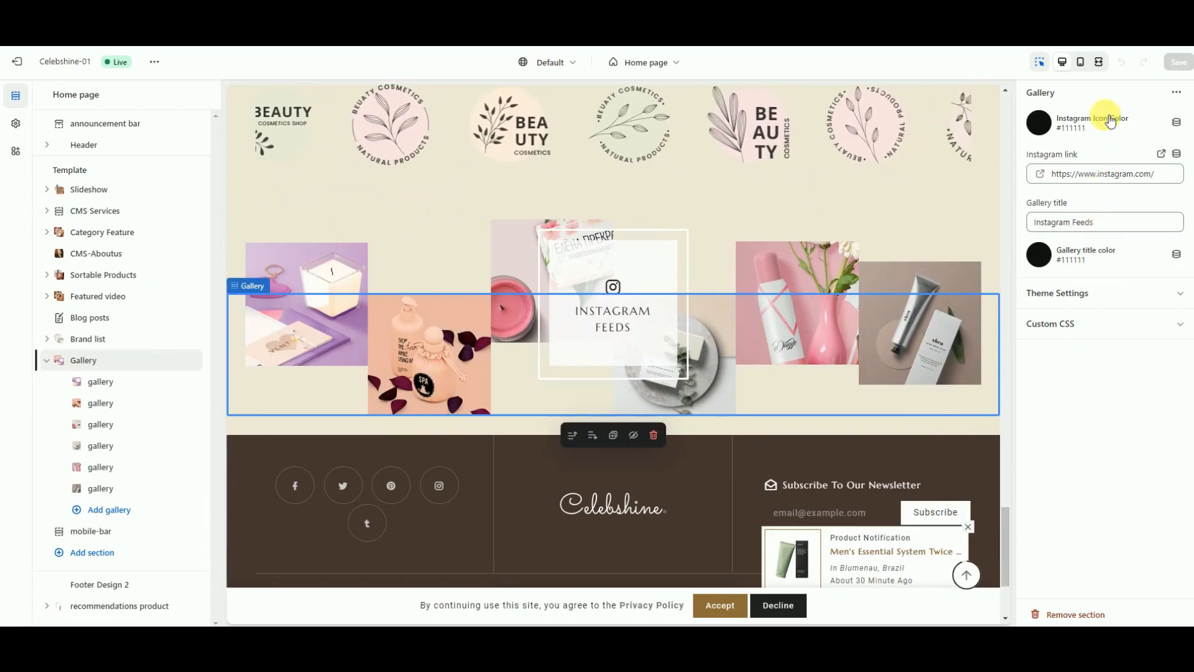
{"action": "left_click", "coordinate": [46, 360]}
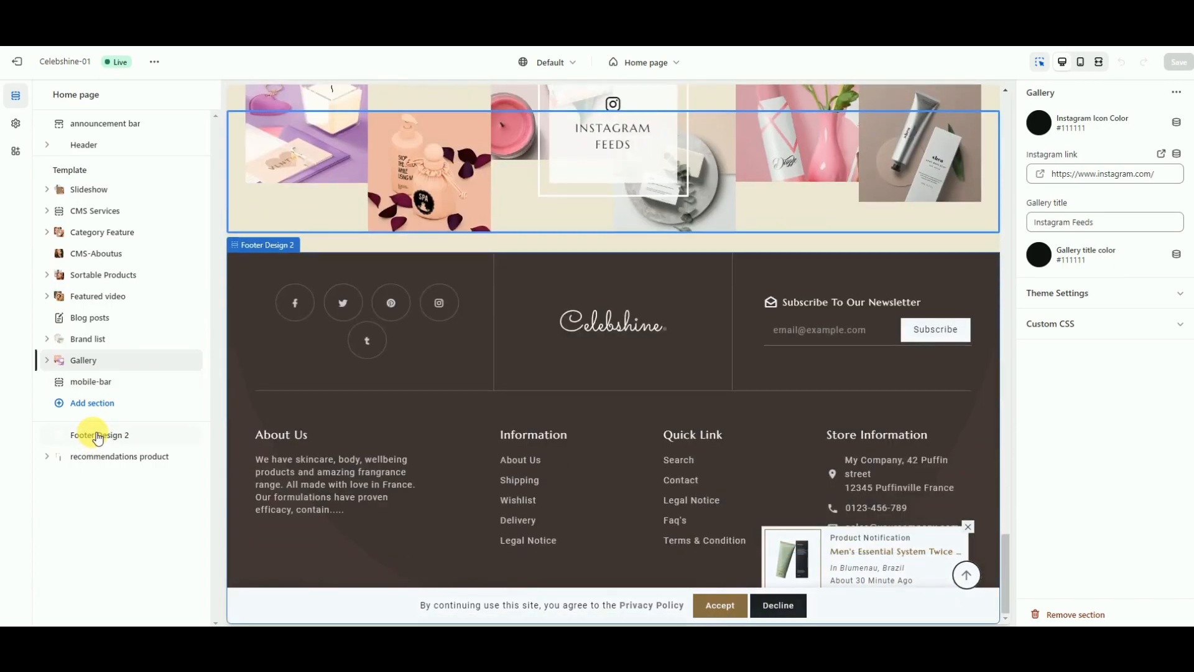
Review the Footer Design 2 settings for social icons, logo, newsletter, footer menu columns and store information.
{"action": "left_click", "coordinate": [97, 436]}
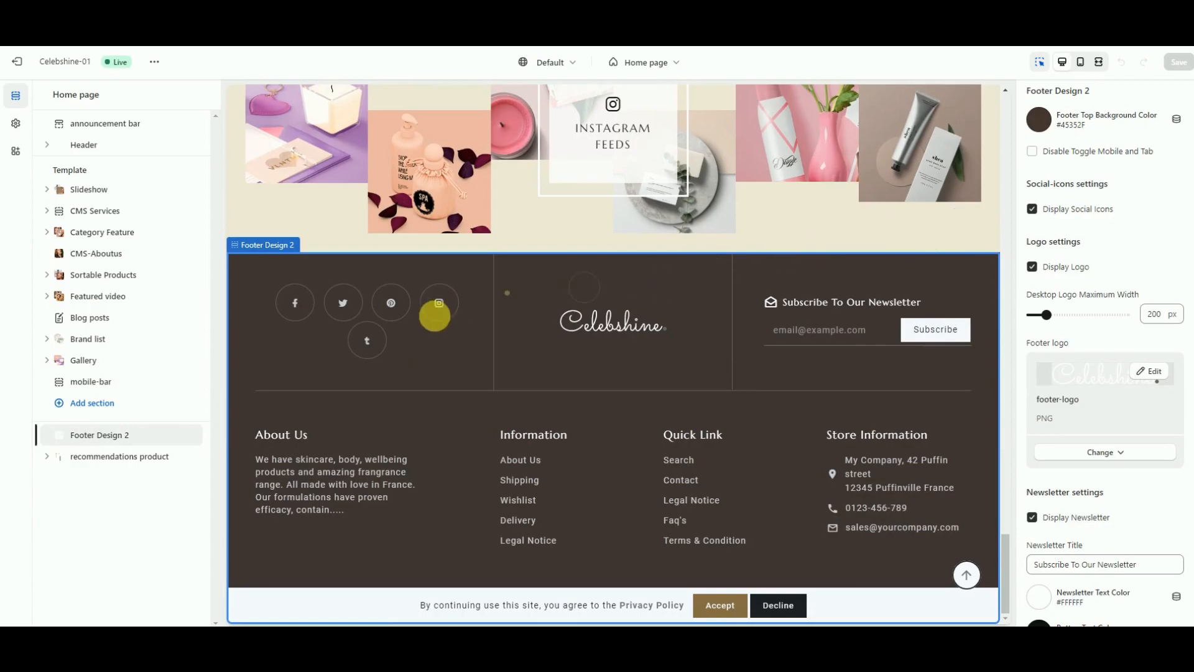
{"action": "scroll", "coordinate": [1107, 315], "scroll_direction": "down", "scroll_amount": 10}
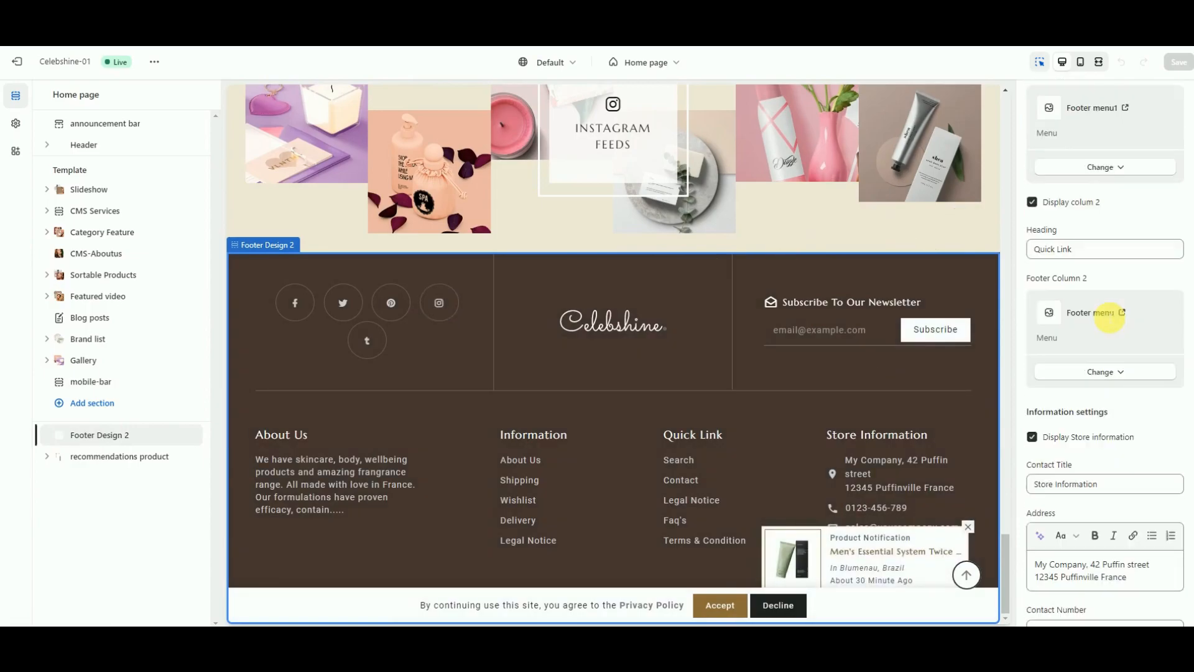
{"action": "scroll", "coordinate": [1107, 316], "scroll_direction": "down", "scroll_amount": 2}
{"action": "scroll", "coordinate": [1108, 560], "scroll_direction": "up", "scroll_amount": 10}
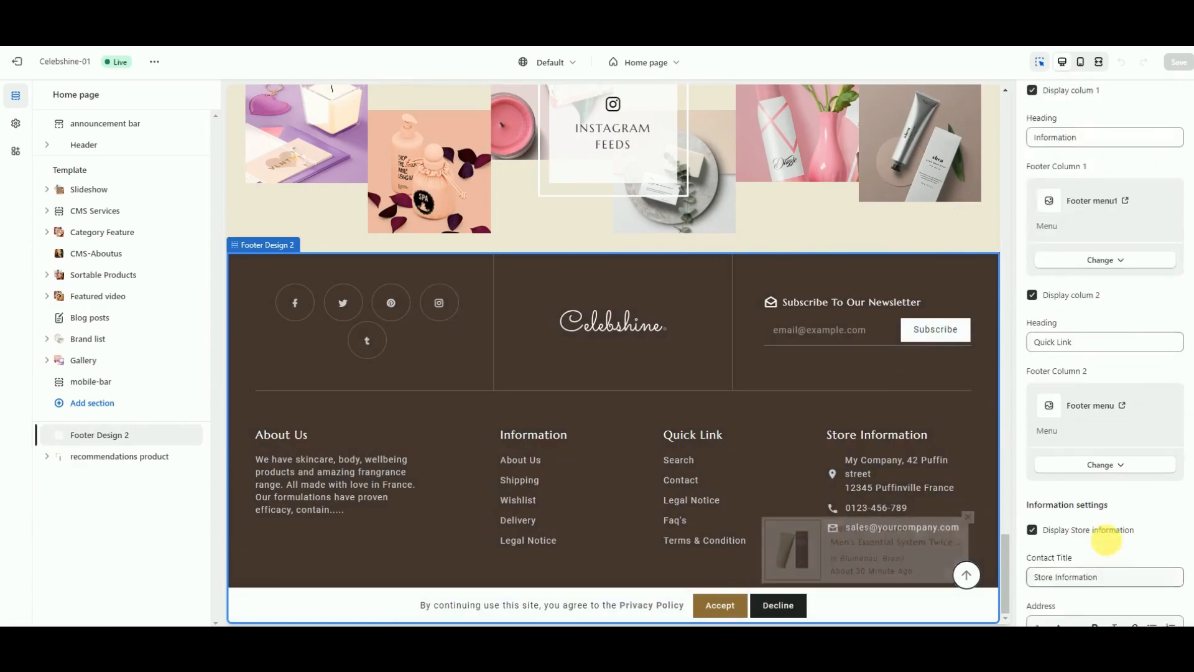
{"action": "scroll", "coordinate": [1110, 532], "scroll_direction": "up", "scroll_amount": 5}
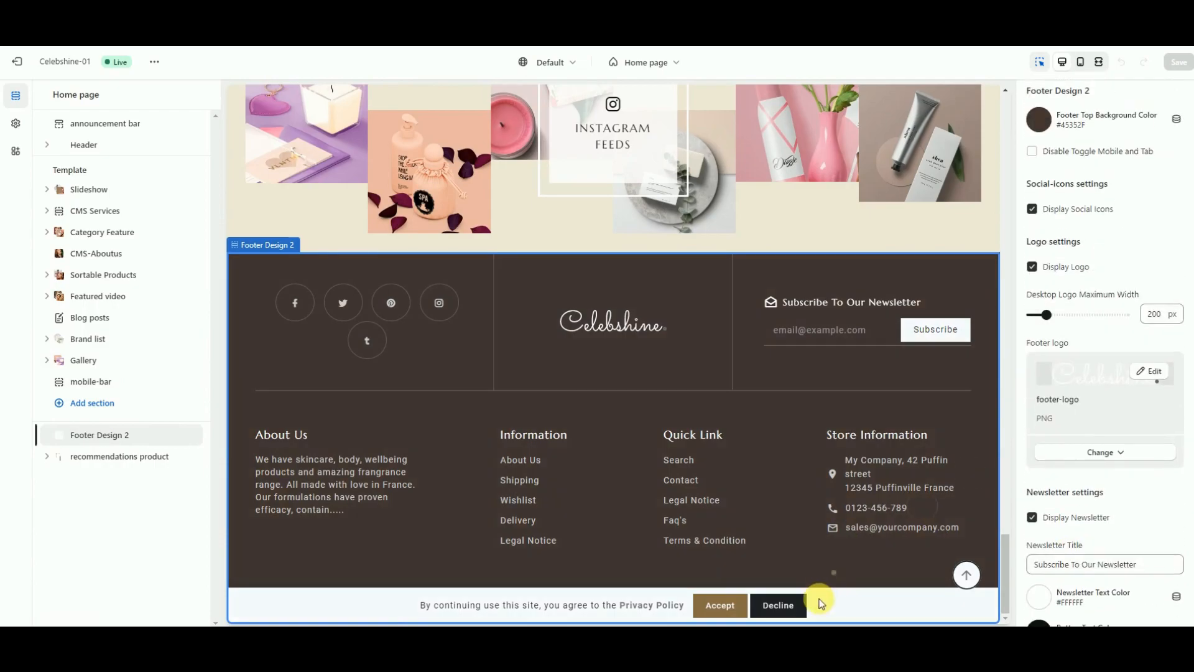
Decline the cookie consent notice in the preview and look over the desktop home page.
{"action": "left_click", "coordinate": [747, 607]}
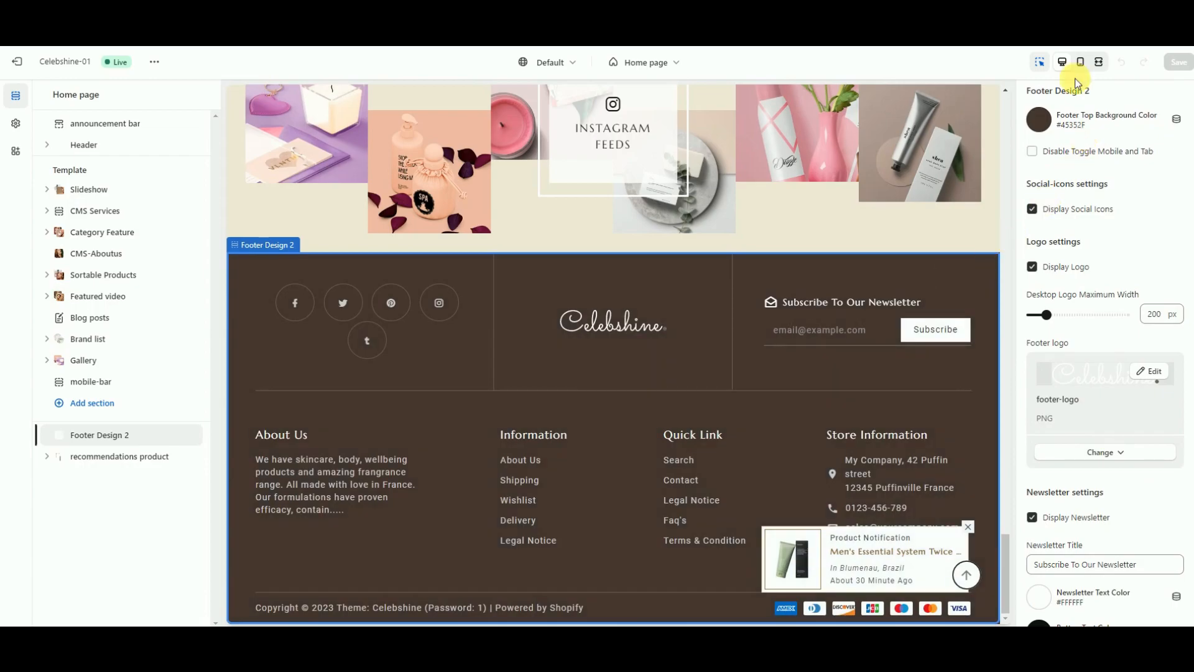
{"action": "scroll", "coordinate": [601, 219], "scroll_direction": "up", "scroll_amount": 15}
{"action": "scroll", "coordinate": [597, 219], "scroll_direction": "down", "scroll_amount": 15}
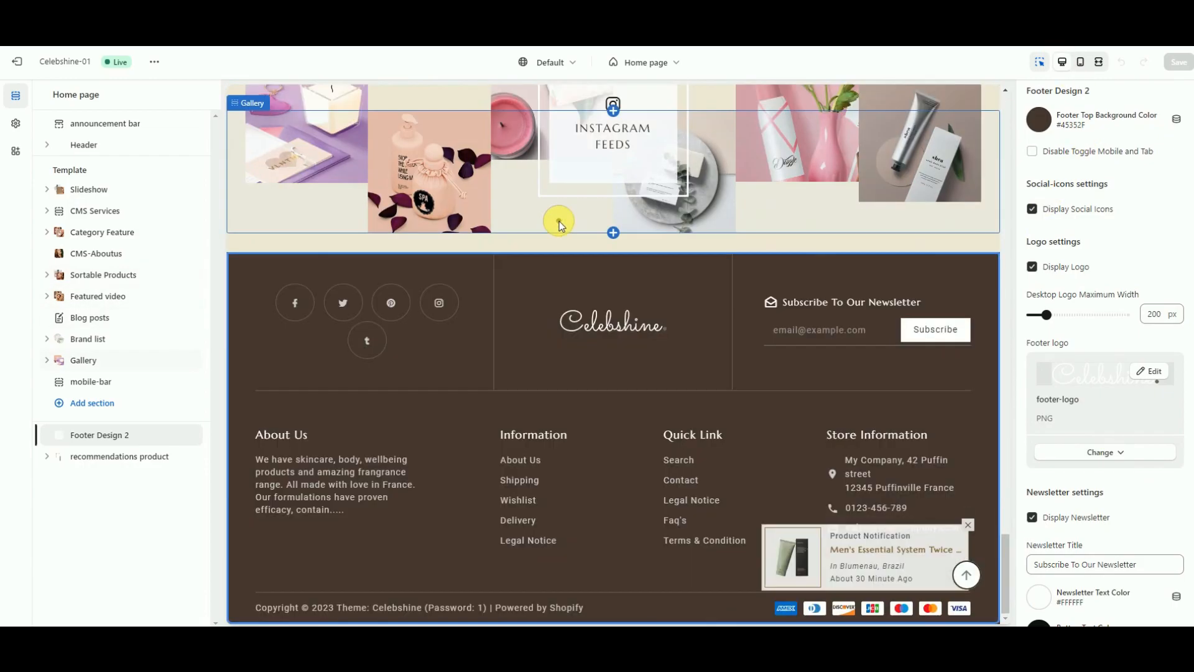
Review the recommendations product section's notification settings and each of its three product blocks.
{"action": "left_click", "coordinate": [107, 456]}
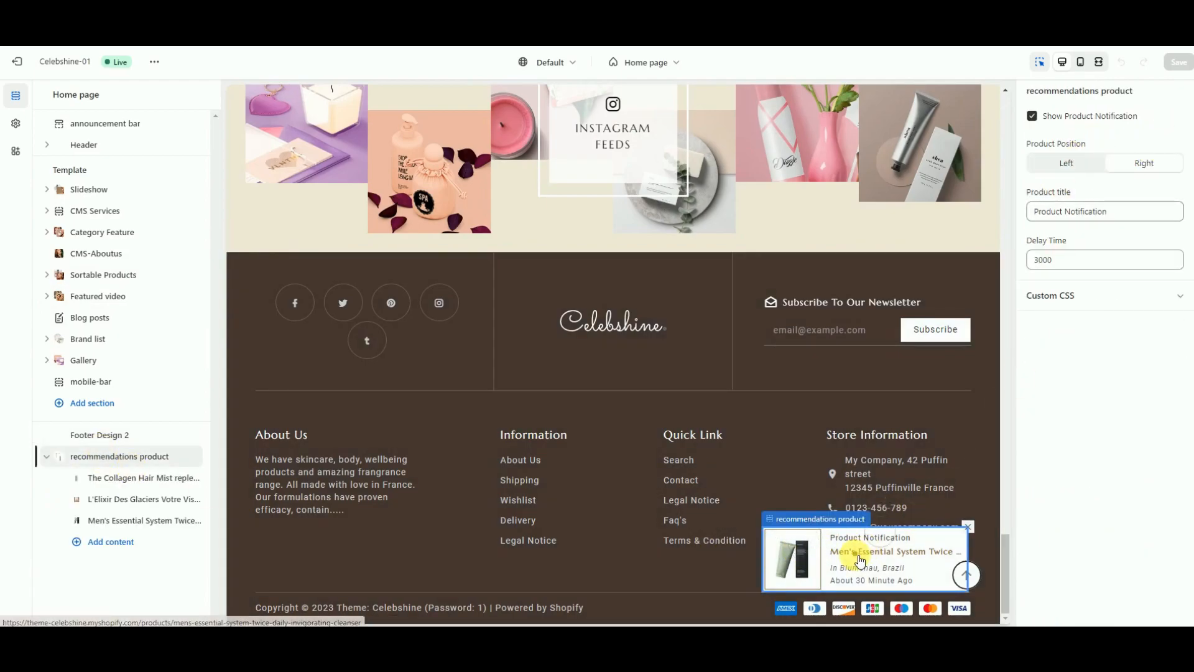
{"action": "left_click", "coordinate": [107, 478]}
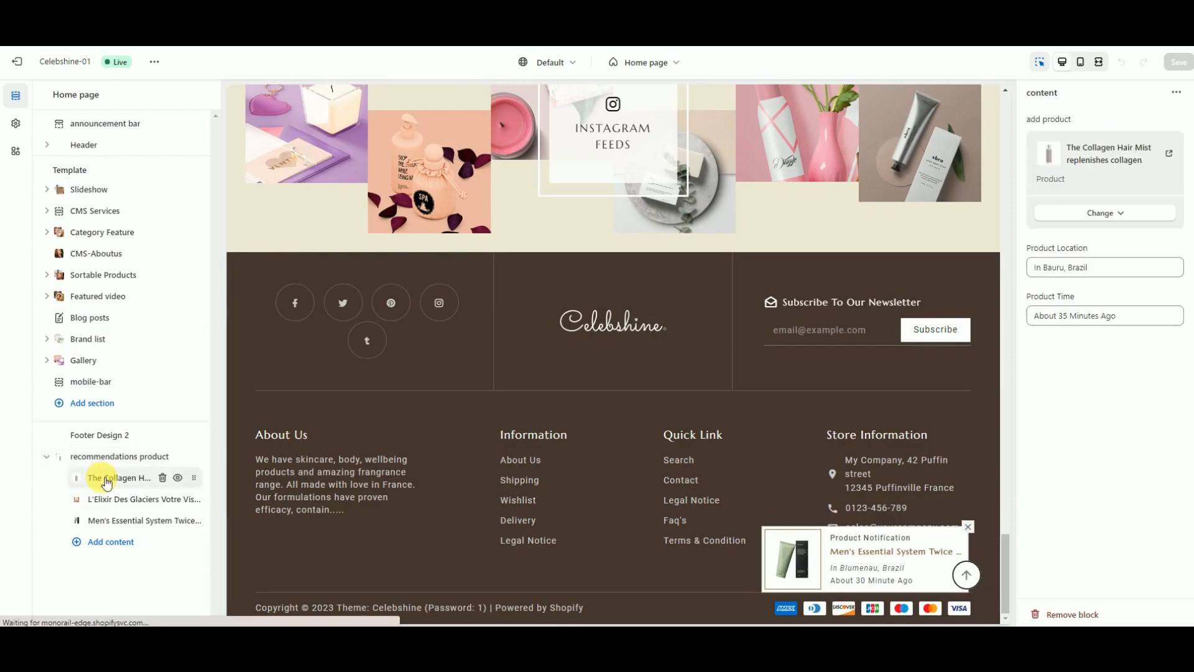
{"action": "left_click", "coordinate": [107, 499]}
{"action": "left_click", "coordinate": [107, 521]}
{"action": "left_click", "coordinate": [107, 456]}
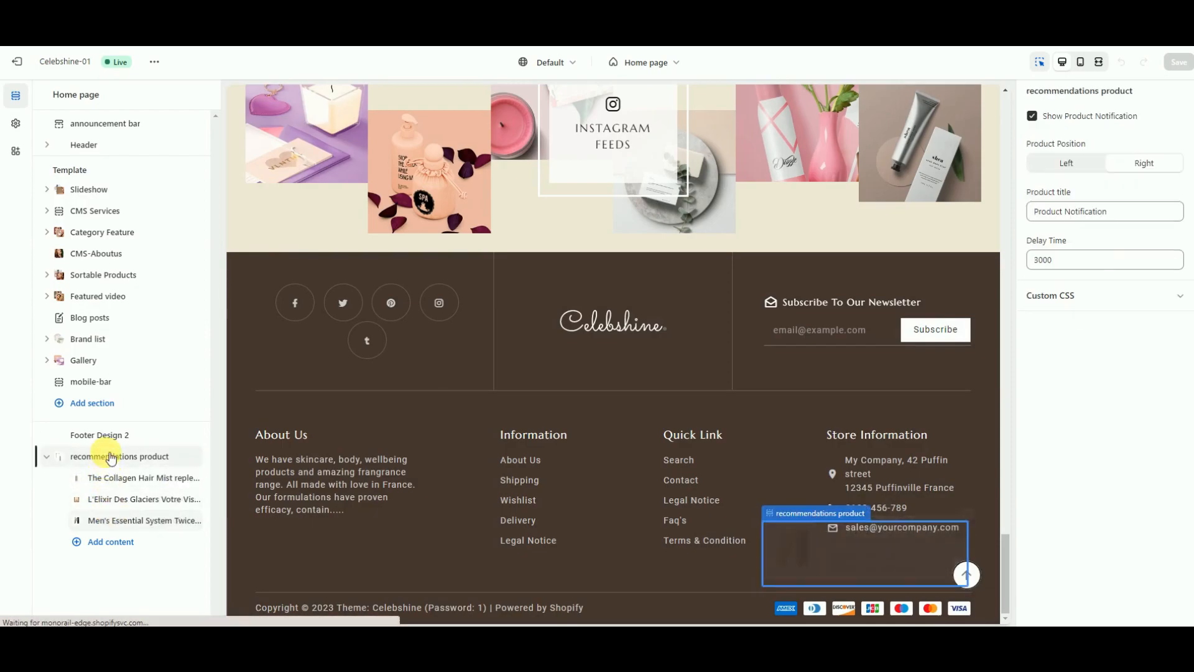
Switch the preview to mobile view and inspect the whole home page from the slideshow down to the footer.
{"action": "scroll", "coordinate": [686, 312], "scroll_direction": "up", "scroll_amount": 20}
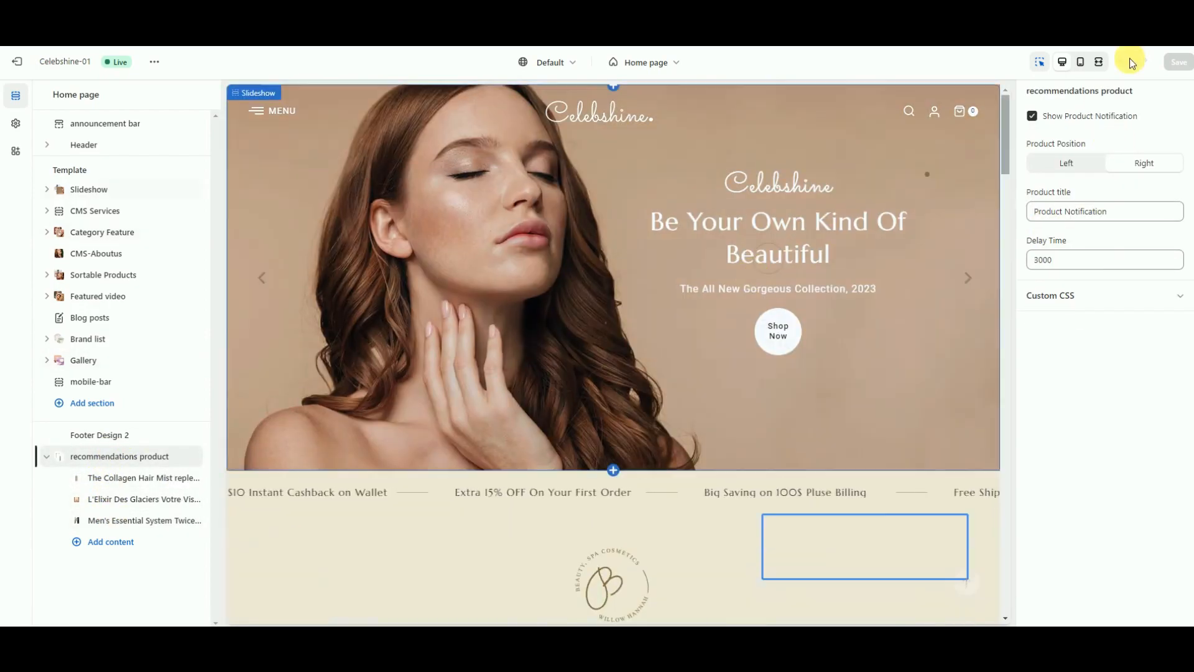
{"action": "left_click", "coordinate": [1080, 61]}
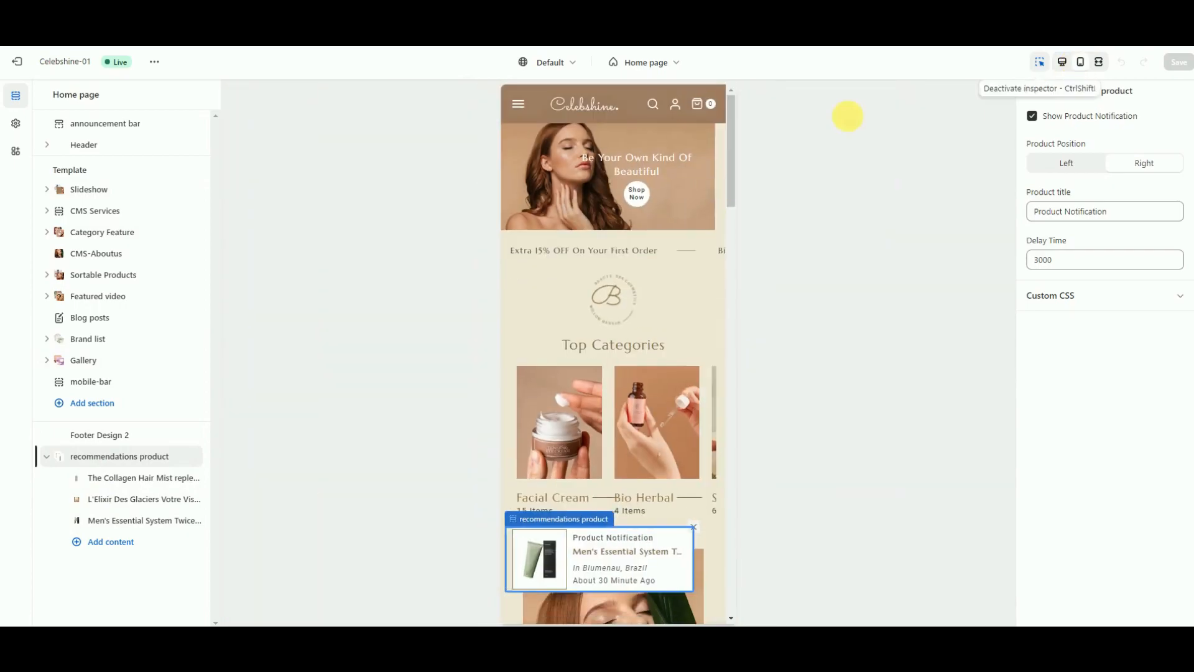
{"action": "scroll", "coordinate": [681, 164], "scroll_direction": "down", "scroll_amount": 10}
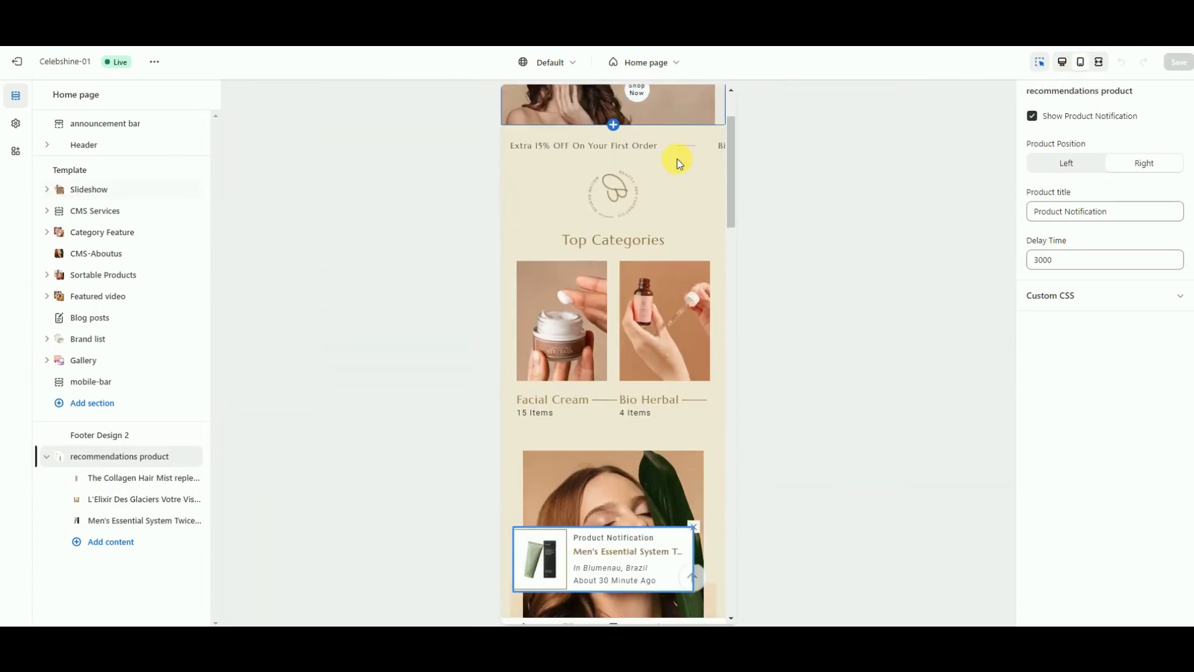
{"action": "scroll", "coordinate": [678, 162], "scroll_direction": "down", "scroll_amount": 10}
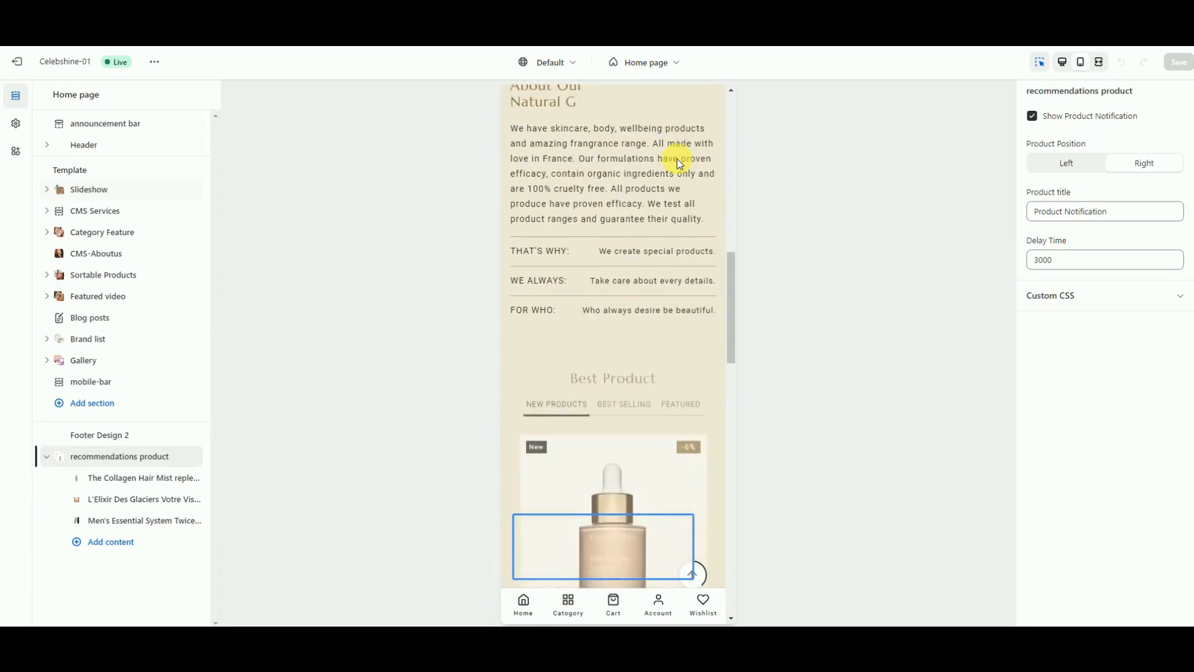
{"action": "scroll", "coordinate": [678, 162], "scroll_direction": "down", "scroll_amount": 10}
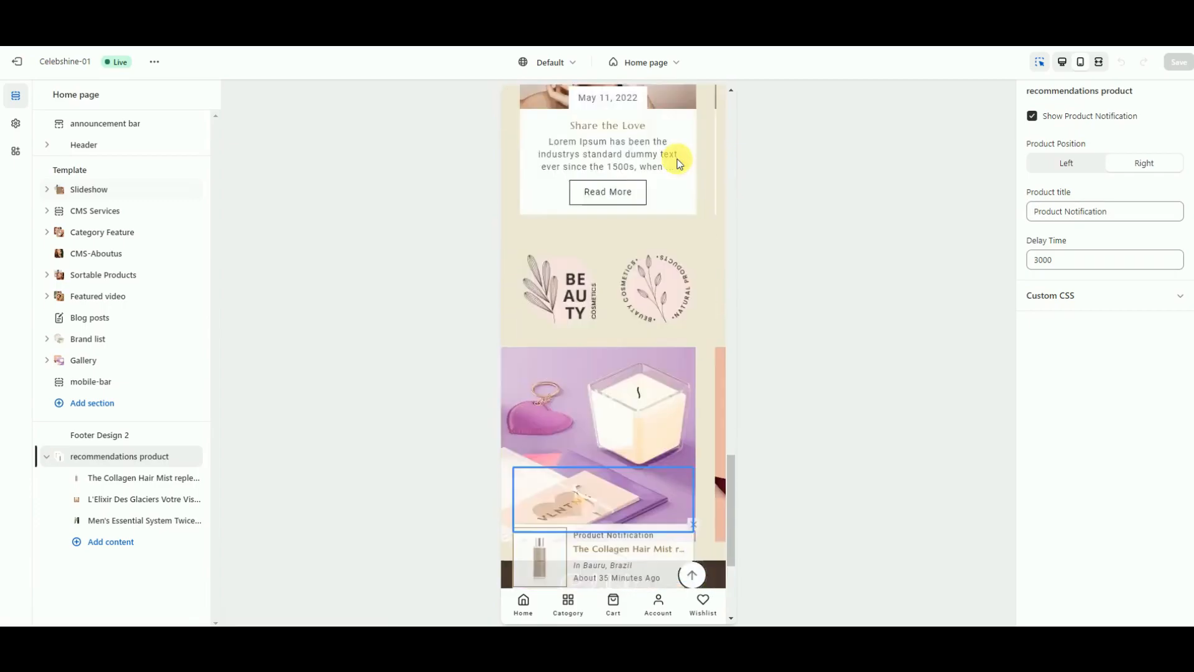
{"action": "scroll", "coordinate": [681, 163], "scroll_direction": "down", "scroll_amount": 2}
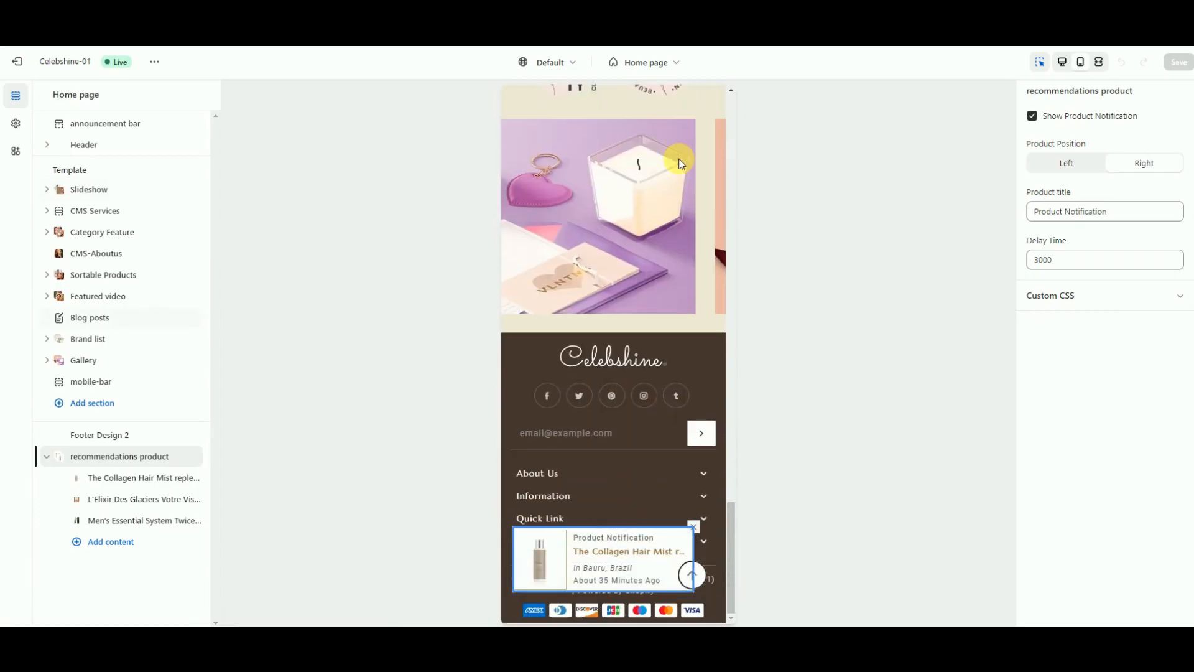
{"action": "scroll", "coordinate": [654, 334], "scroll_direction": "up", "scroll_amount": 10}
{"action": "scroll", "coordinate": [650, 332], "scroll_direction": "up", "scroll_amount": 15}
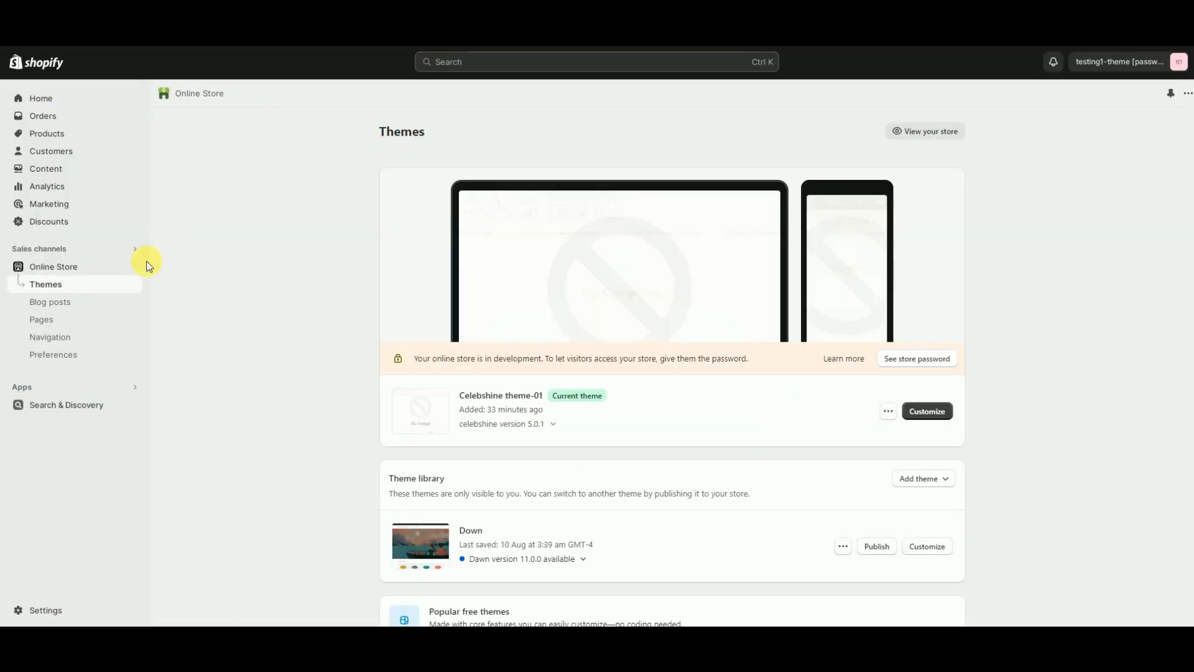
Create and save a navigation menu titled Home containing an About item linked from the store's pages.
{"action": "left_click", "coordinate": [37, 336]}
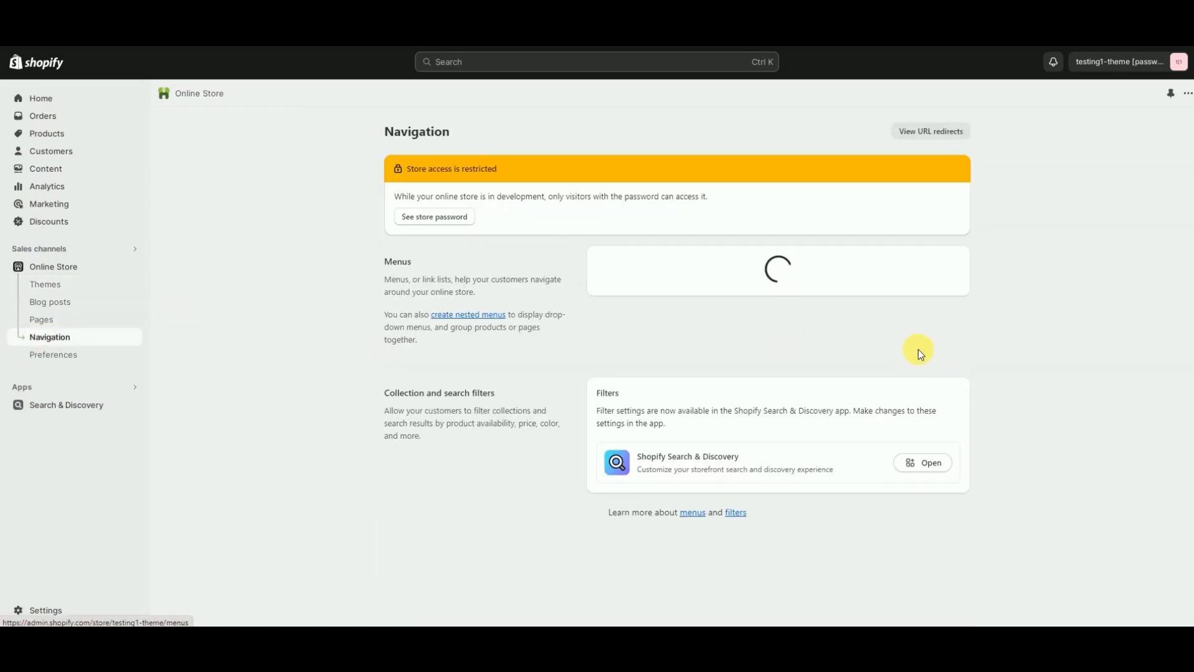
{"action": "left_click", "coordinate": [927, 262]}
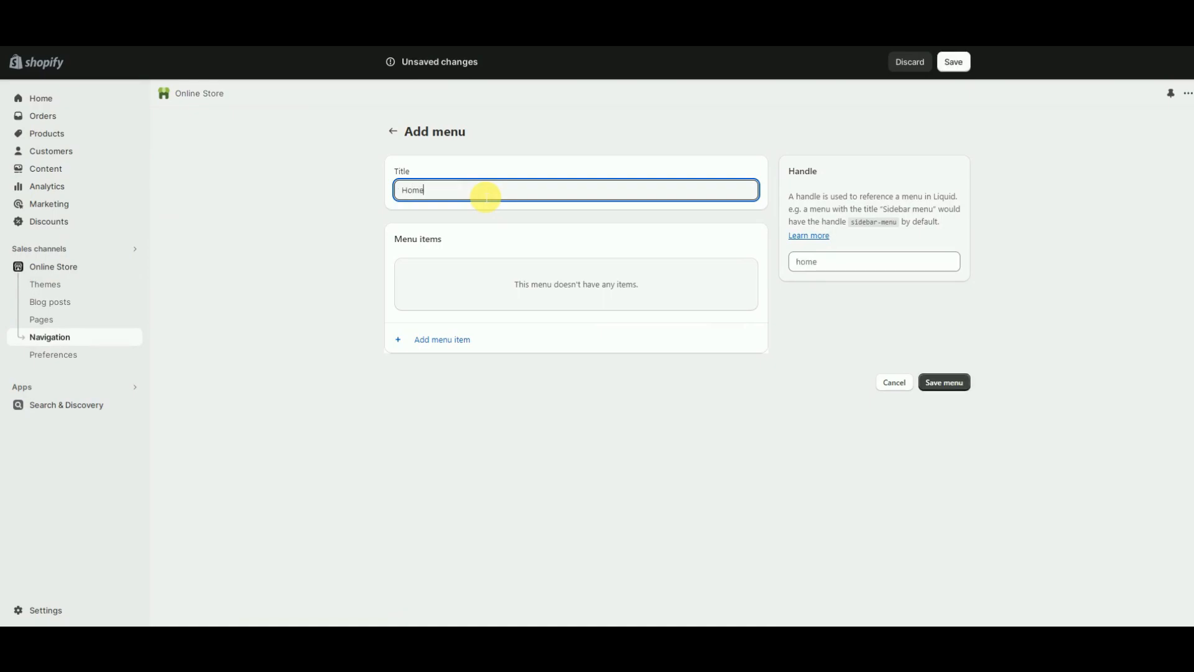
{"action": "left_click", "coordinate": [440, 340]}
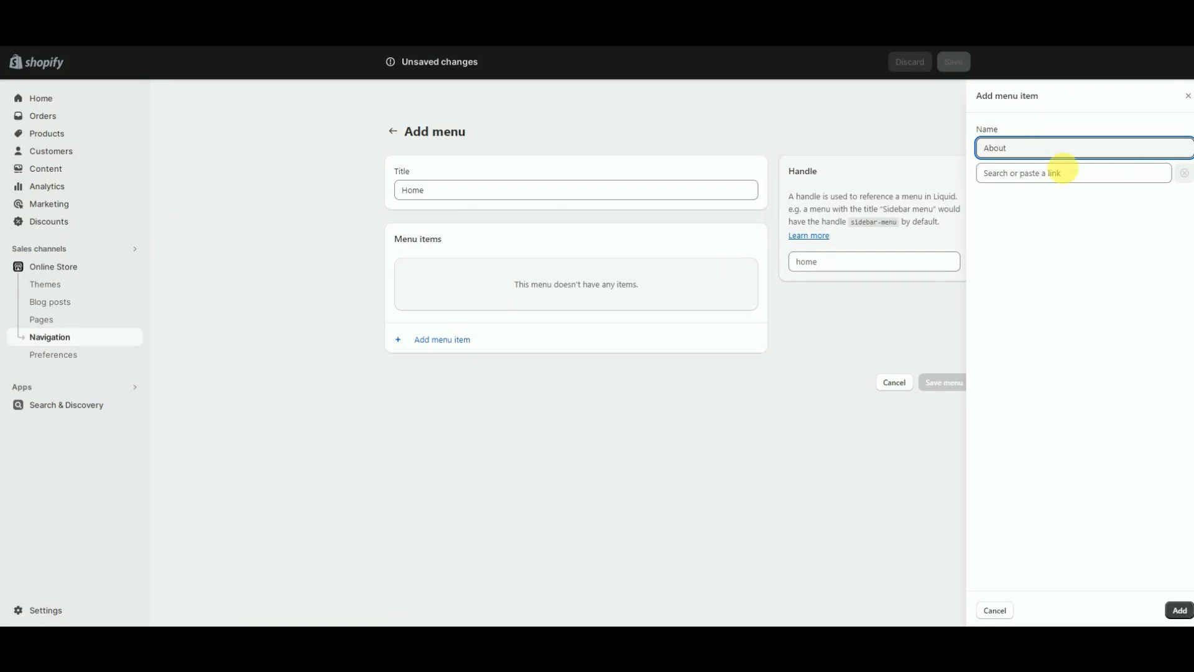
{"action": "left_click", "coordinate": [1066, 176]}
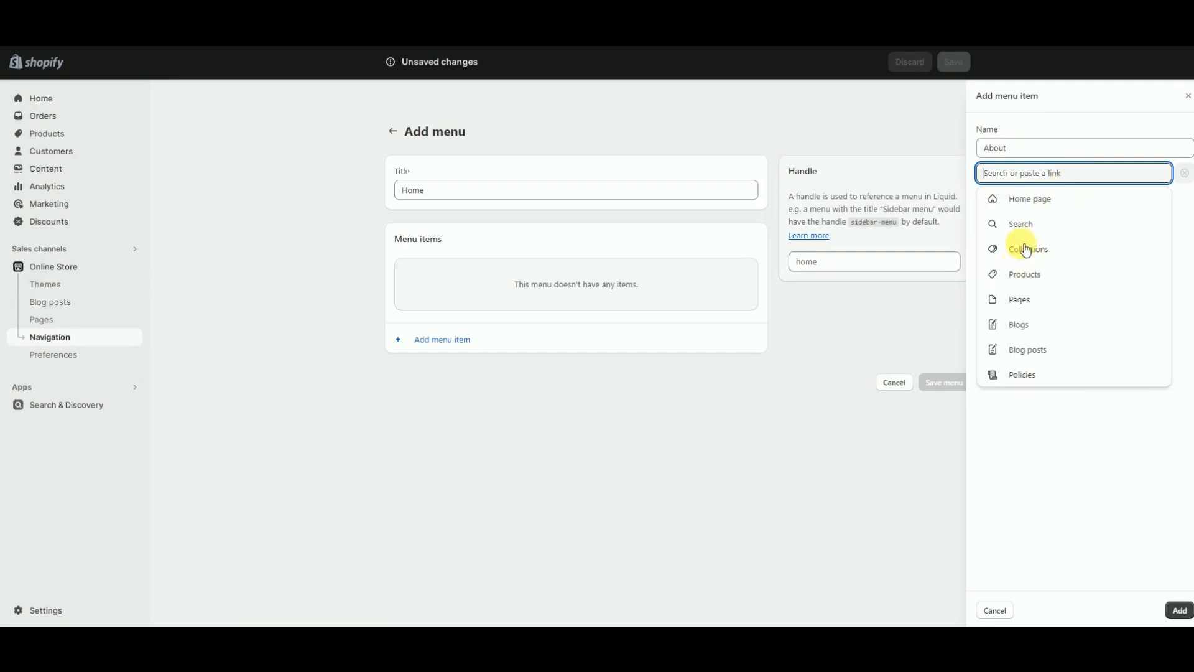
{"action": "left_click", "coordinate": [1018, 300]}
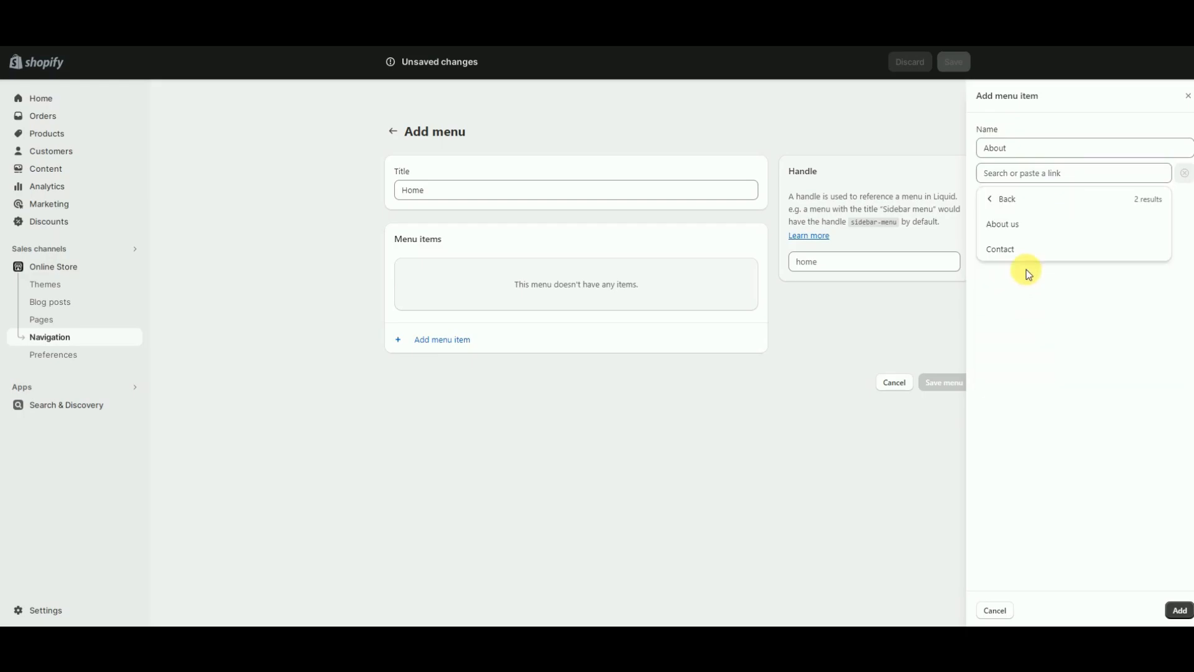
{"action": "left_click", "coordinate": [1179, 611]}
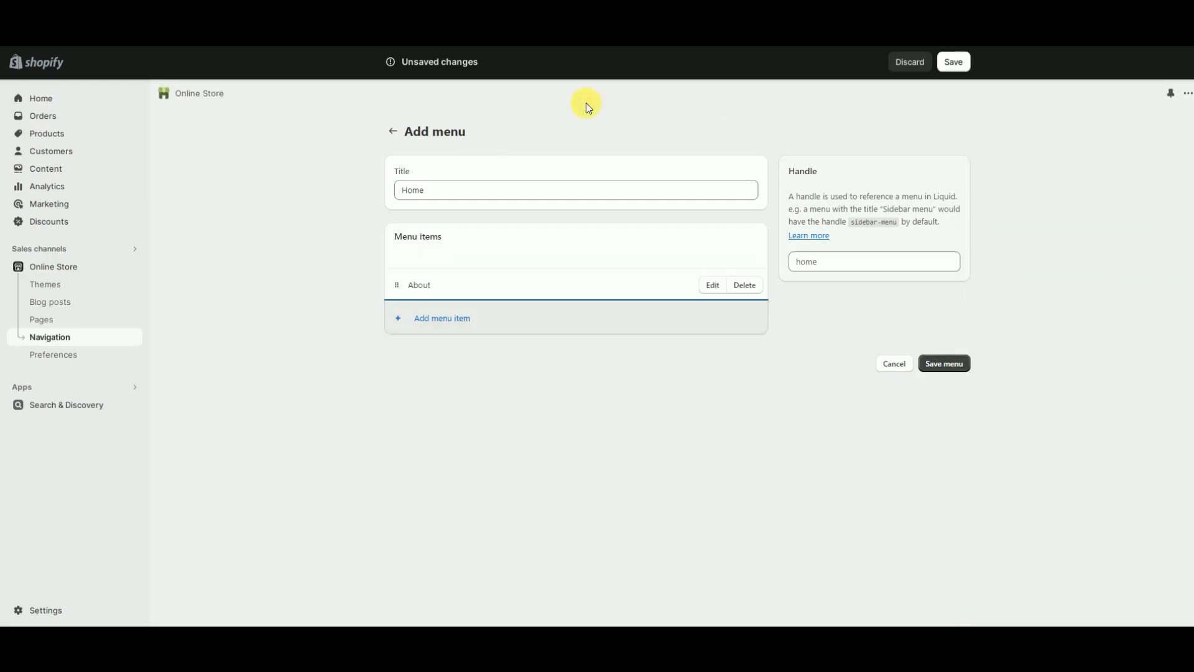
{"action": "left_click", "coordinate": [933, 362]}
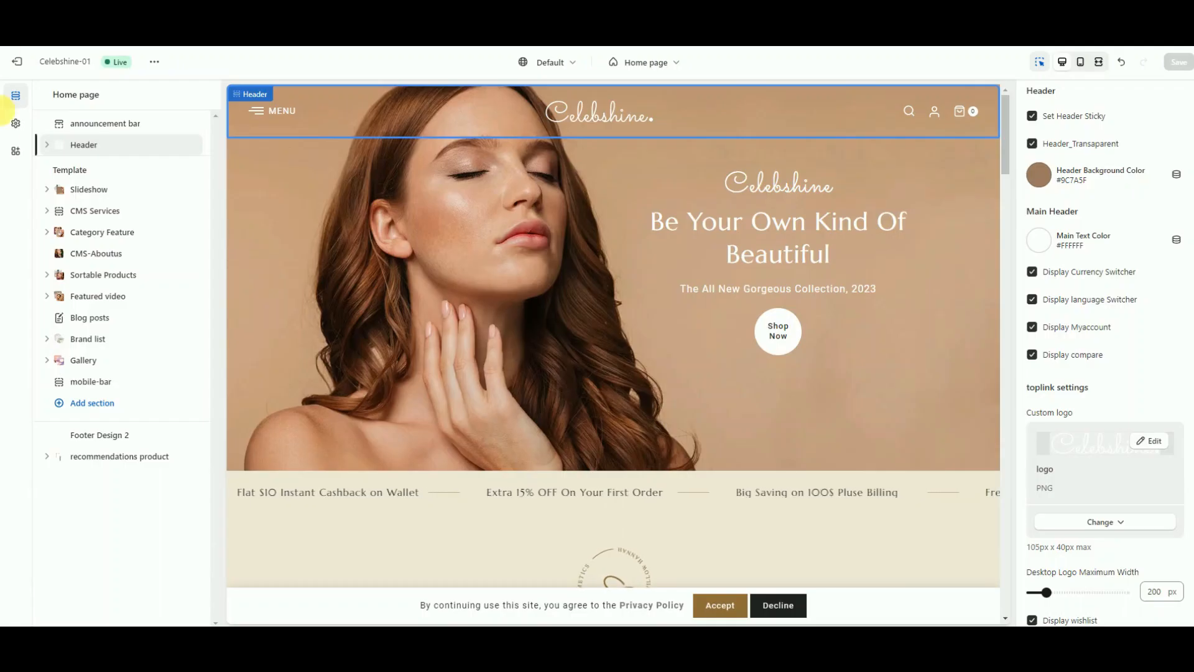
Expand the Header section's menu blocks in the theme editor and open the side menu in the store preview.
{"action": "left_click", "coordinate": [46, 145]}
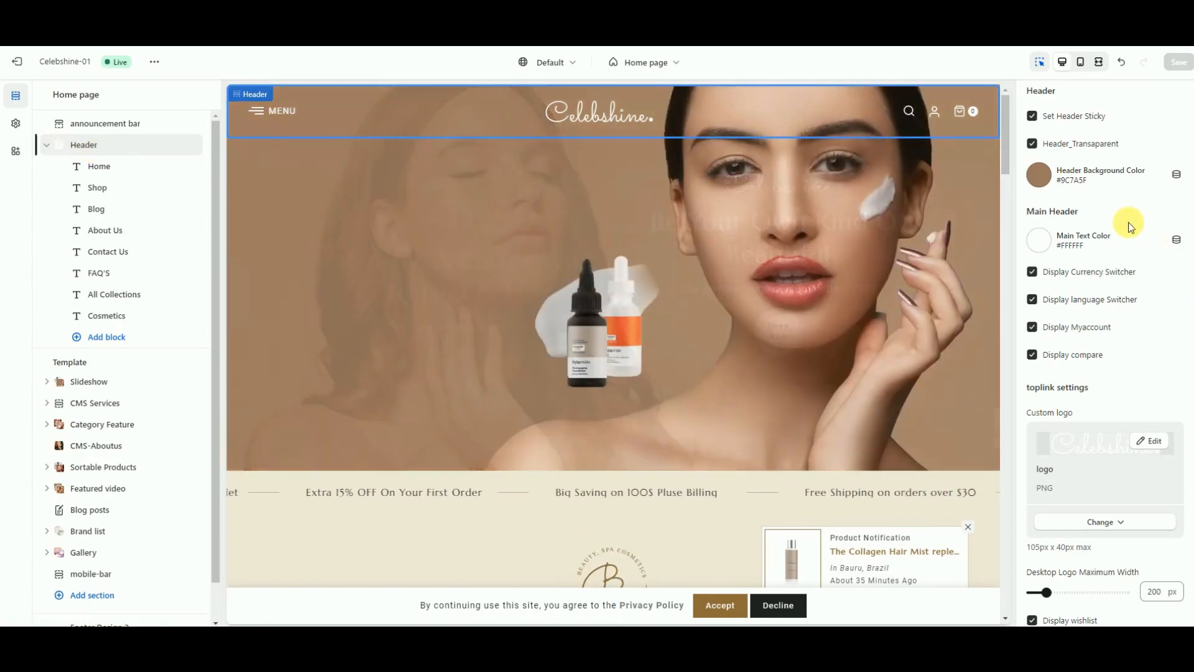
{"action": "left_click", "coordinate": [255, 109]}
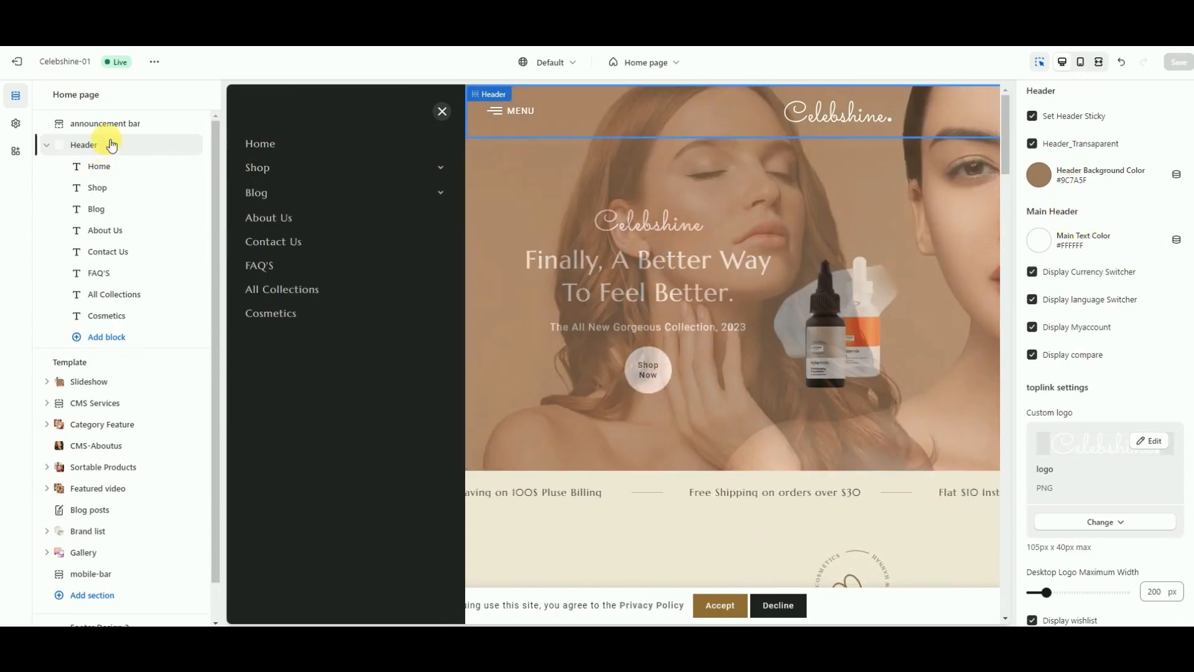
Assign the Home menu to the First Menu links of the Header's Home block and save the theme.
{"action": "left_click", "coordinate": [117, 169]}
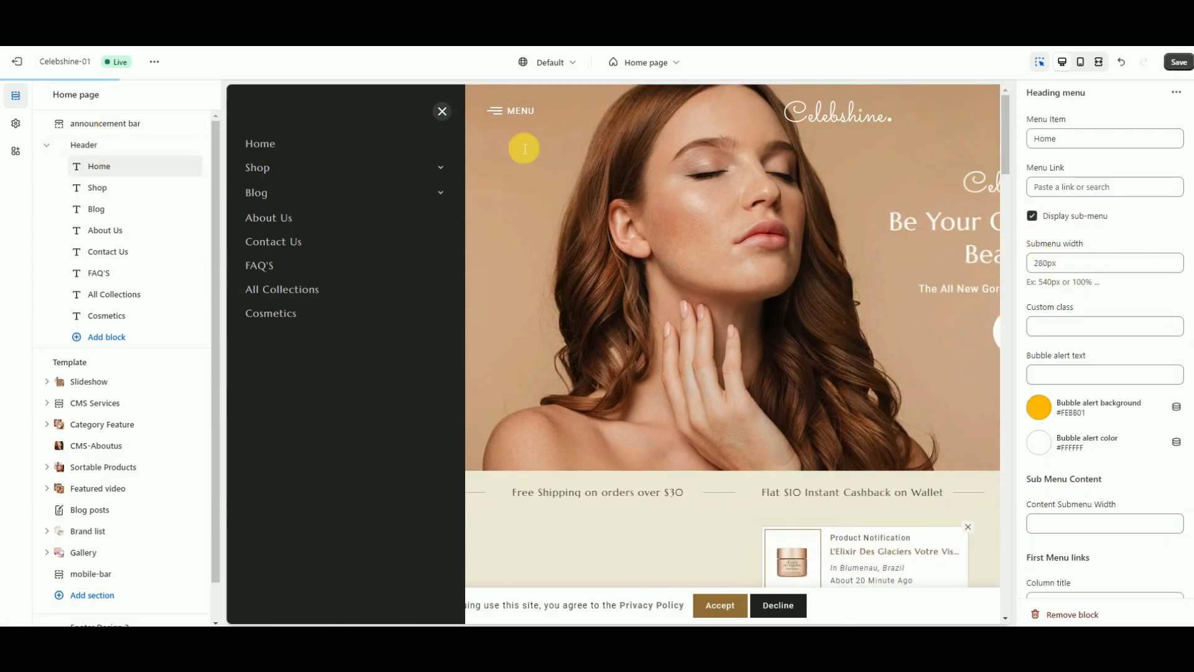
{"action": "left_click", "coordinate": [524, 149]}
{"action": "scroll", "coordinate": [1133, 311], "scroll_direction": "down", "scroll_amount": 5}
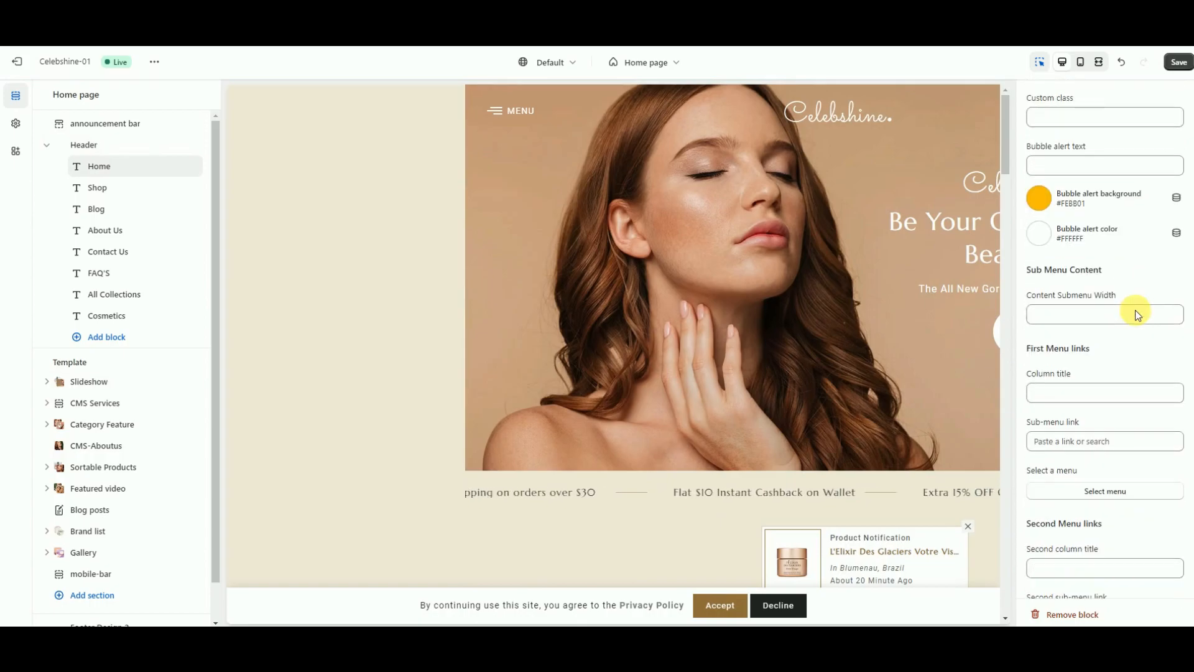
{"action": "left_click", "coordinate": [1108, 390]}
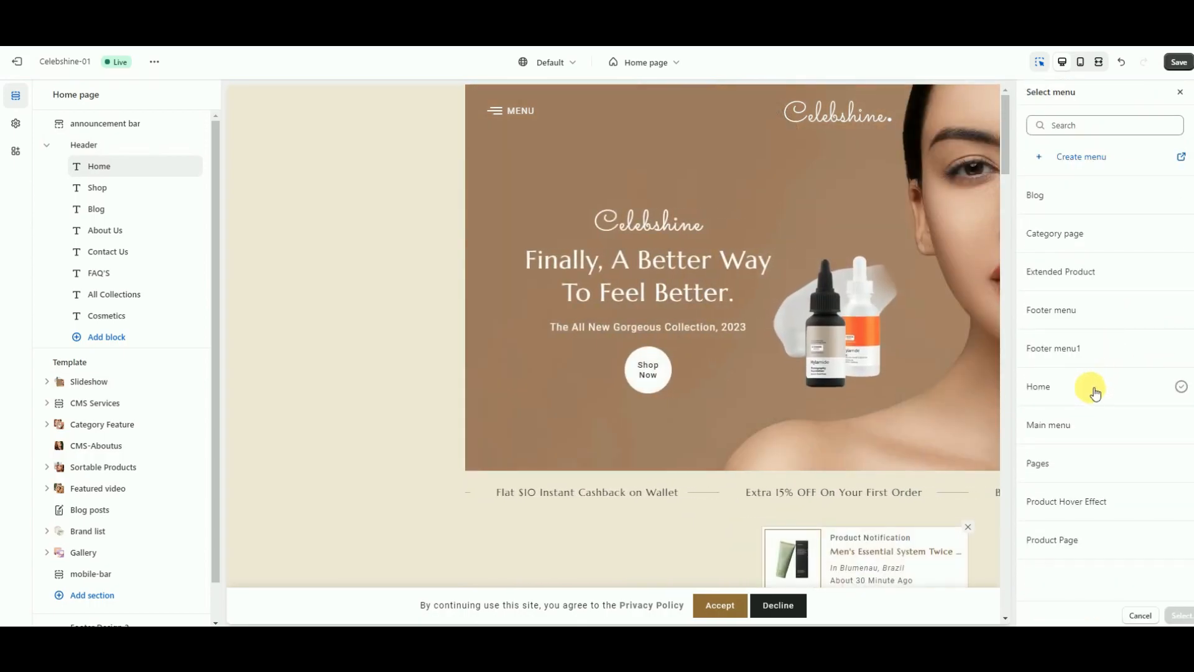
{"action": "left_click", "coordinate": [1096, 392]}
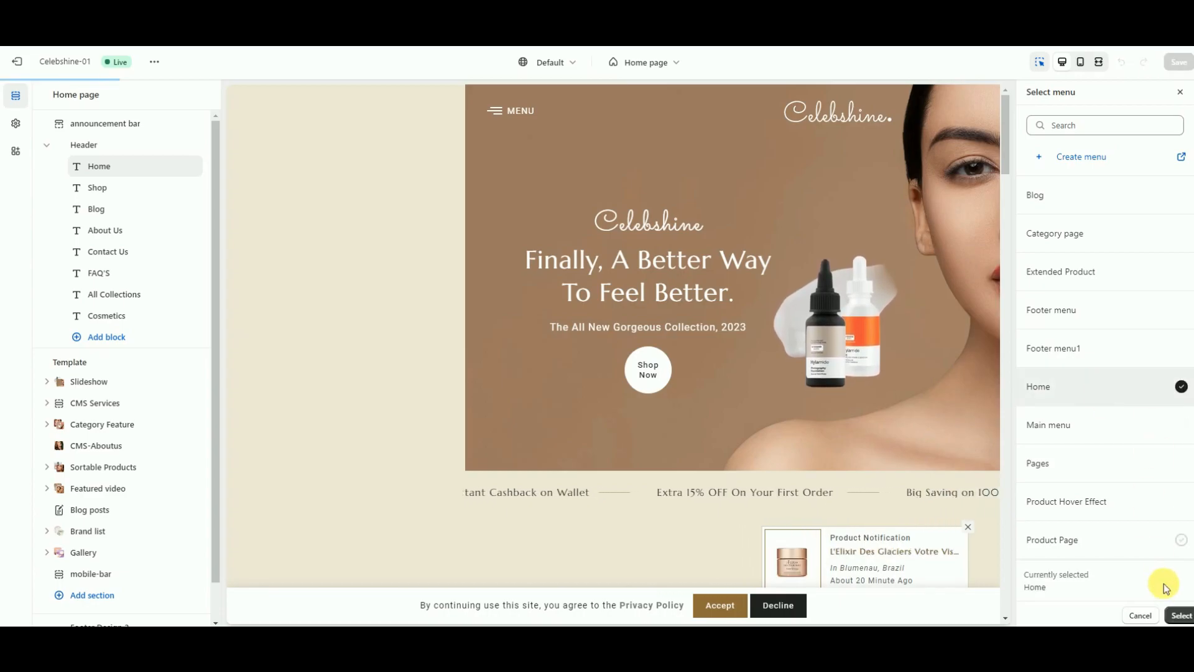
{"action": "left_click", "coordinate": [1180, 615]}
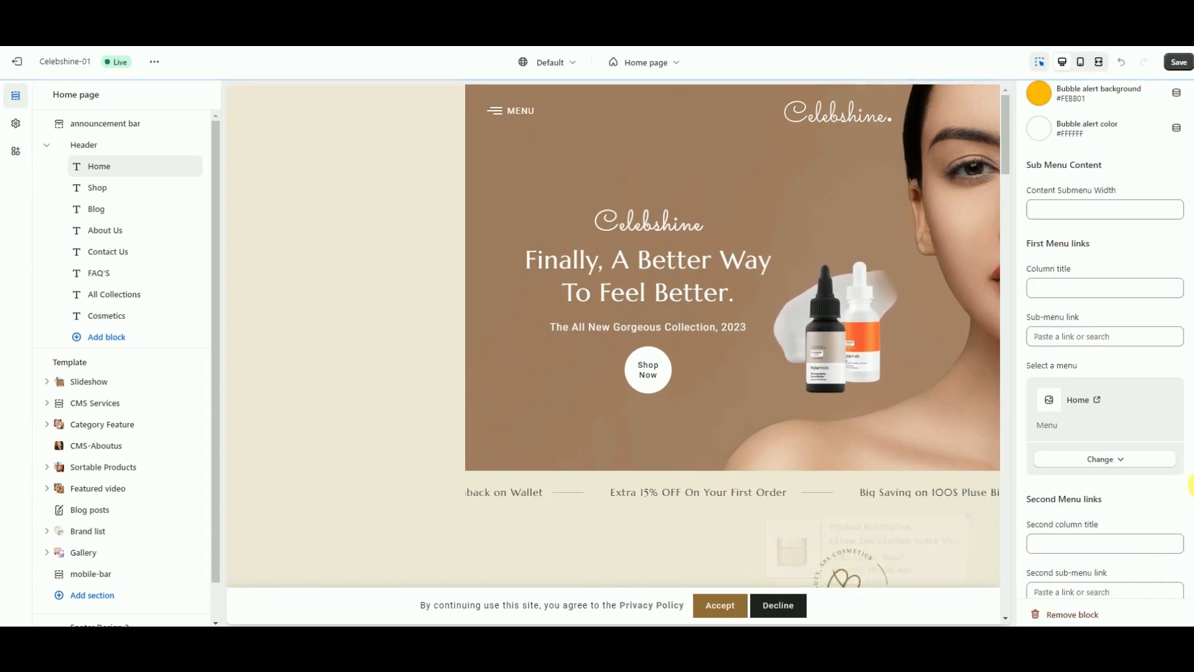
{"action": "left_click", "coordinate": [1178, 63]}
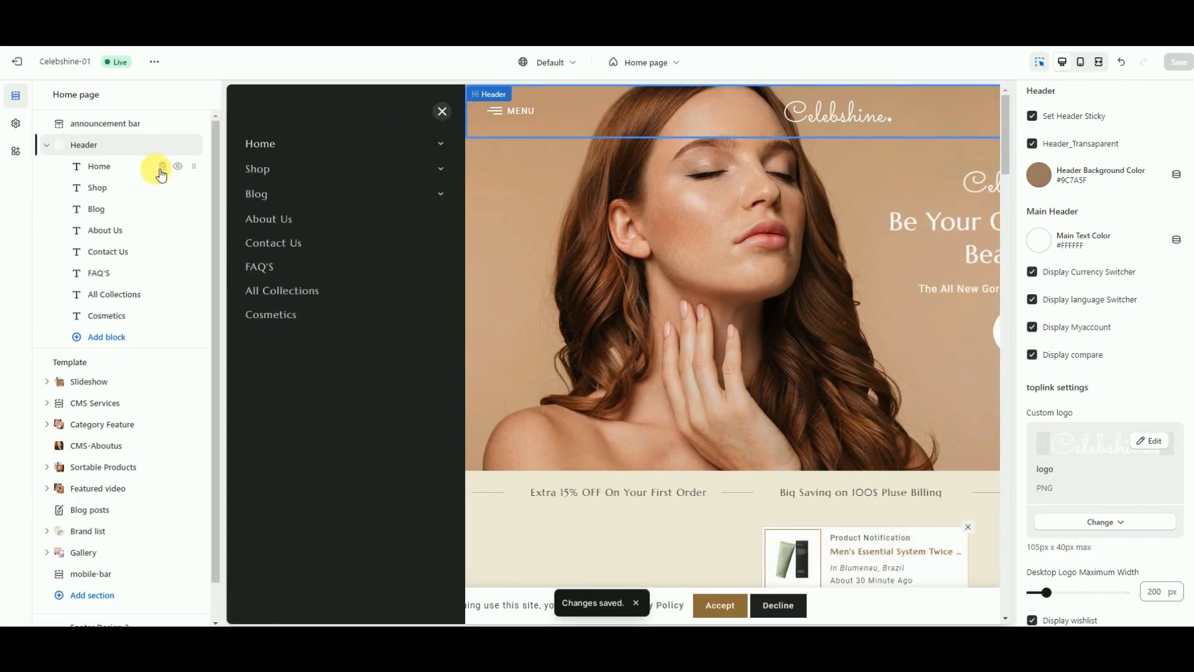
Review the Header's Shop block, comparing its four column titles and assigned menus with the expanded Shop submenu in the preview.
{"action": "left_click", "coordinate": [113, 189]}
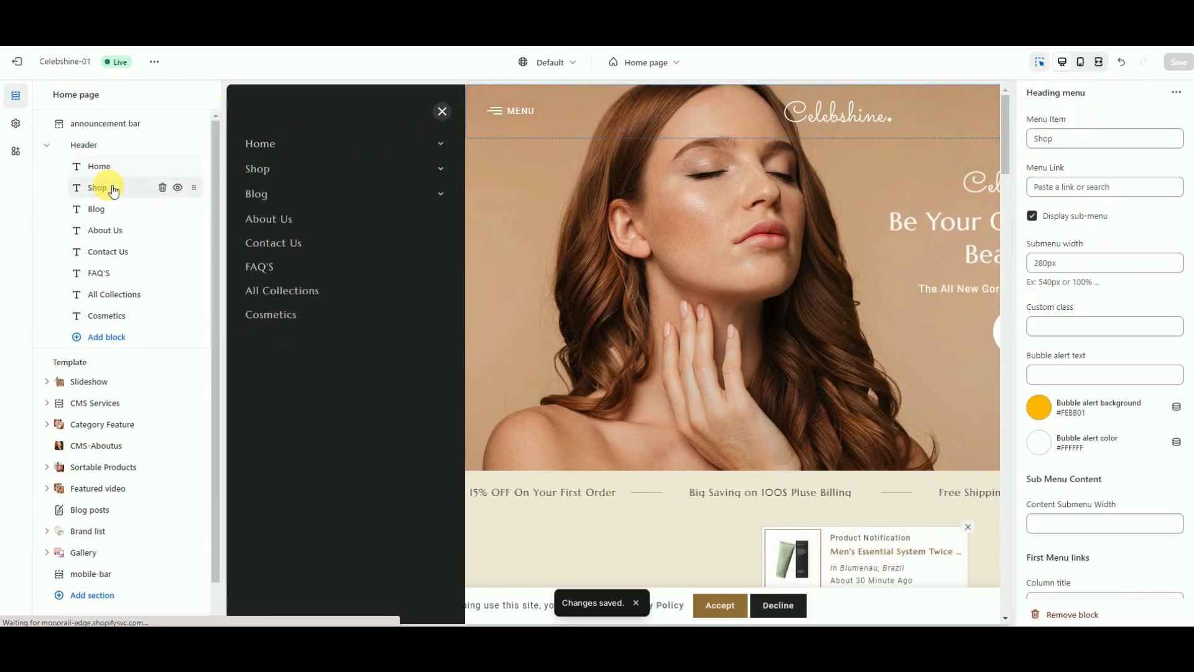
{"action": "scroll", "coordinate": [1081, 236], "scroll_direction": "down", "scroll_amount": 3}
{"action": "scroll", "coordinate": [1083, 236], "scroll_direction": "down", "scroll_amount": 5}
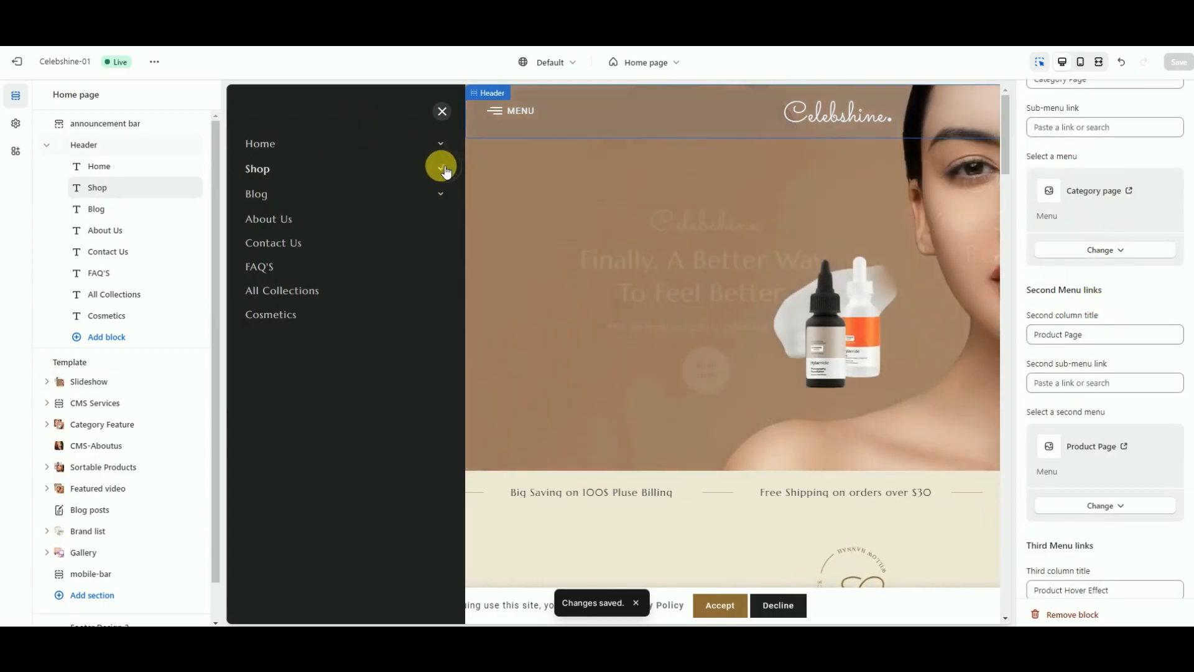
{"action": "left_click", "coordinate": [440, 167]}
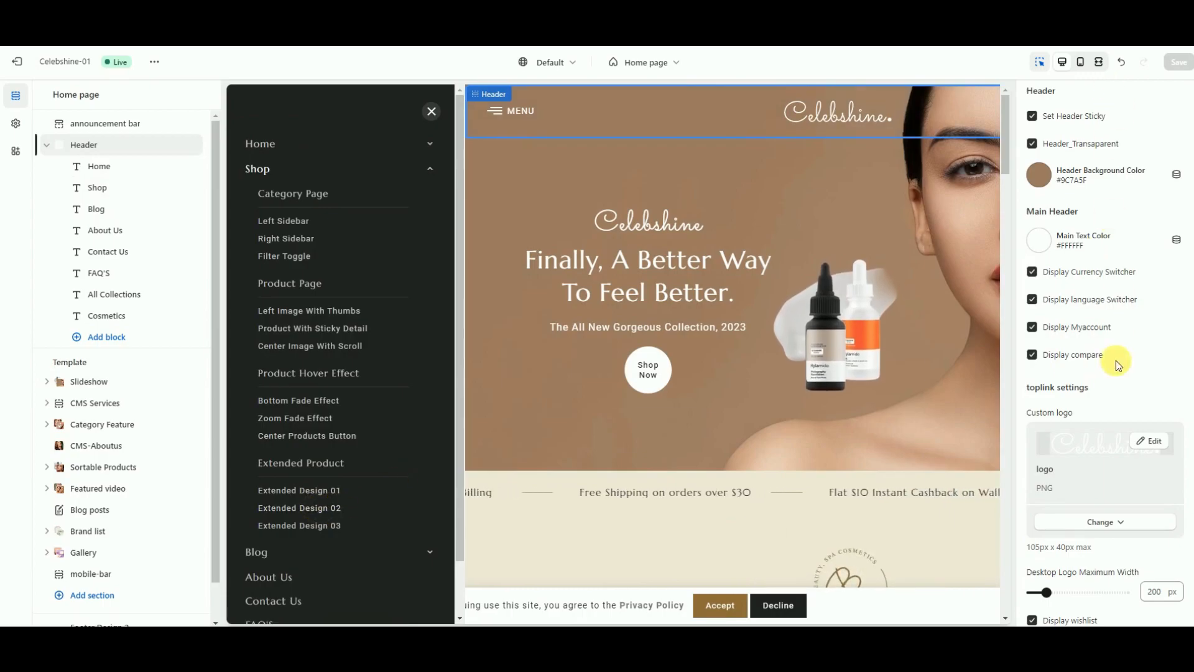
{"action": "scroll", "coordinate": [1110, 351], "scroll_direction": "down", "scroll_amount": 4}
{"action": "scroll", "coordinate": [1106, 352], "scroll_direction": "up", "scroll_amount": 4}
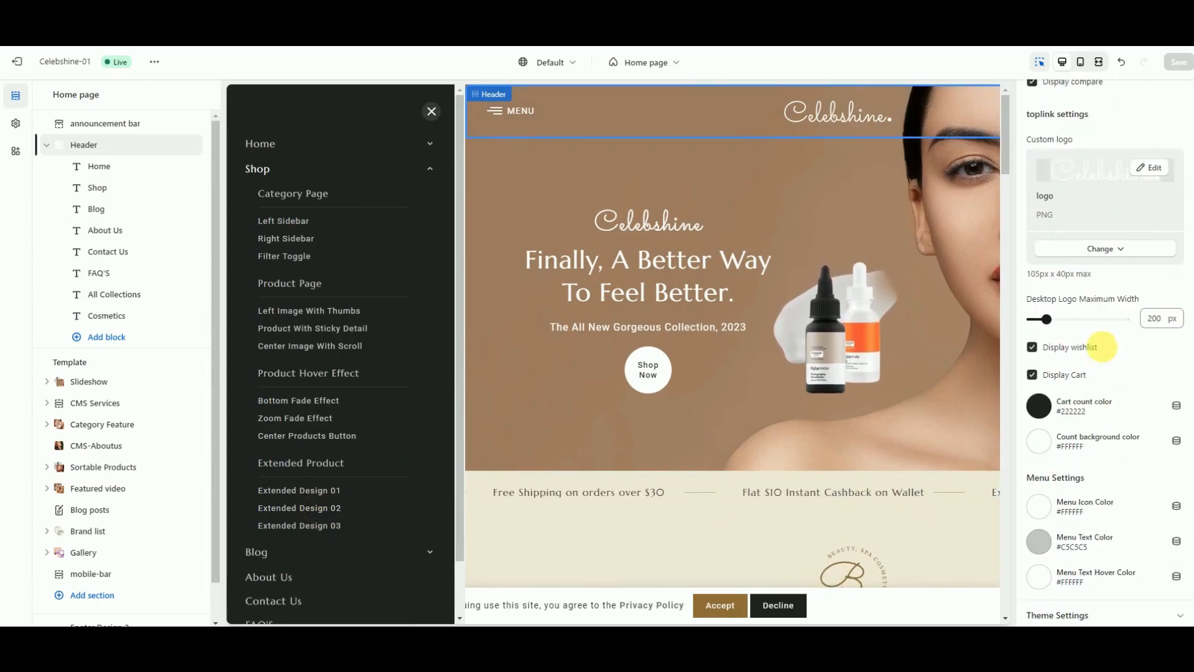
{"action": "left_click", "coordinate": [97, 187]}
{"action": "scroll", "coordinate": [1106, 290], "scroll_direction": "down", "scroll_amount": 7}
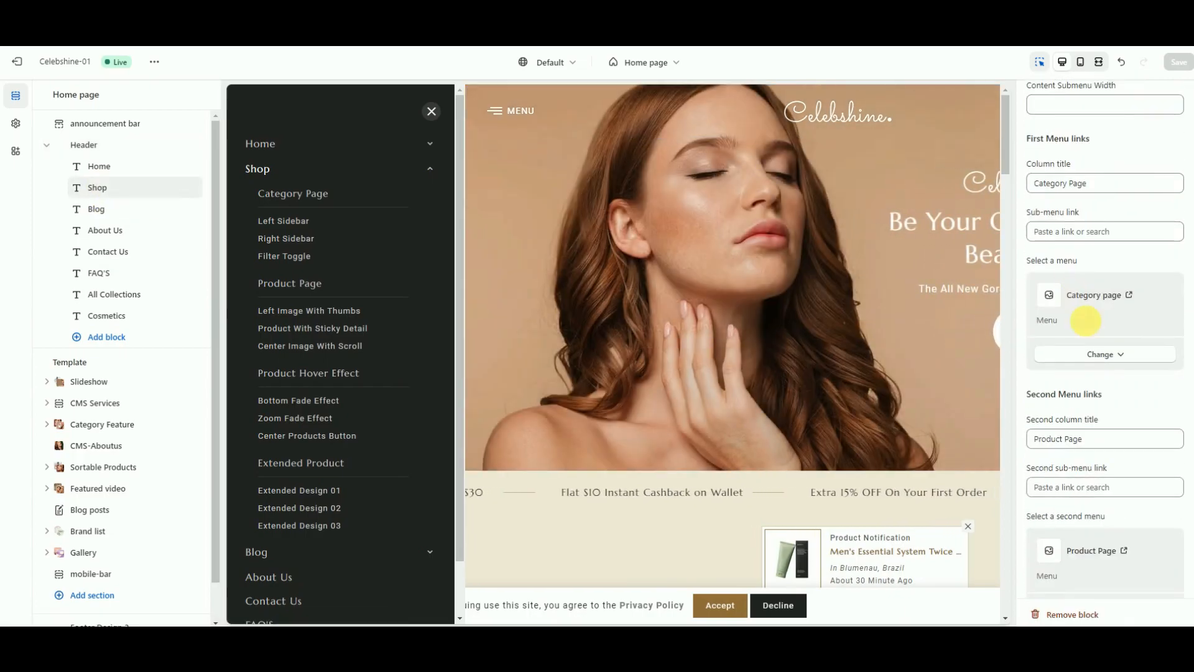
{"action": "scroll", "coordinate": [1106, 439], "scroll_direction": "down", "scroll_amount": 3}
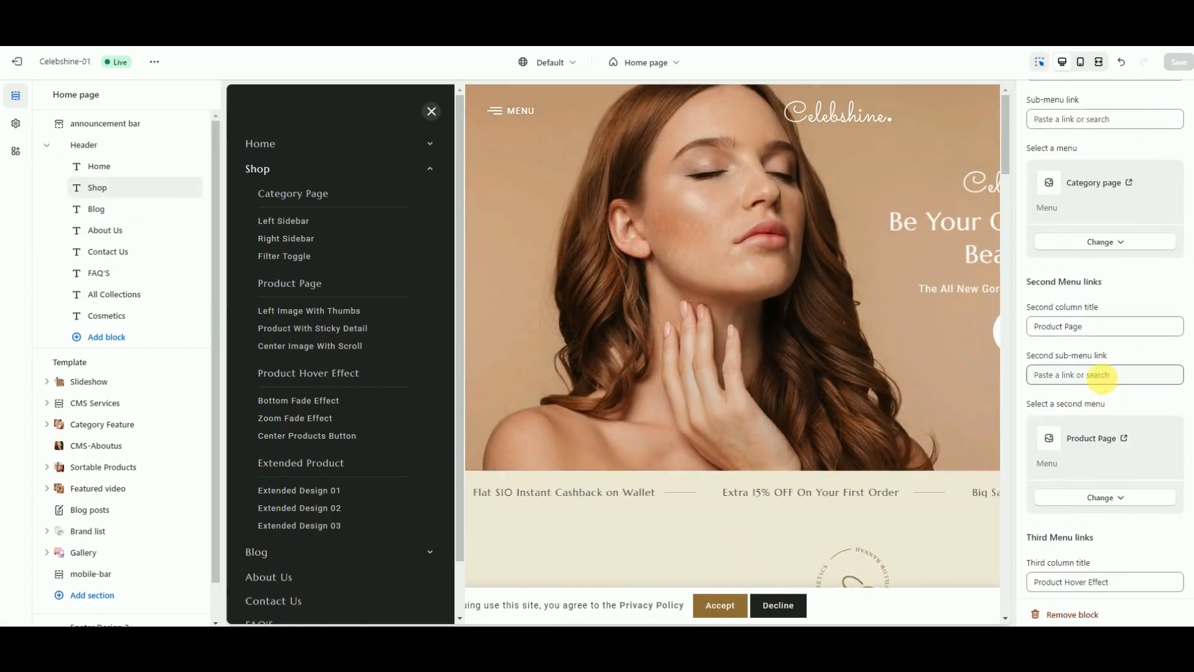
{"action": "scroll", "coordinate": [1132, 373], "scroll_direction": "down", "scroll_amount": 7}
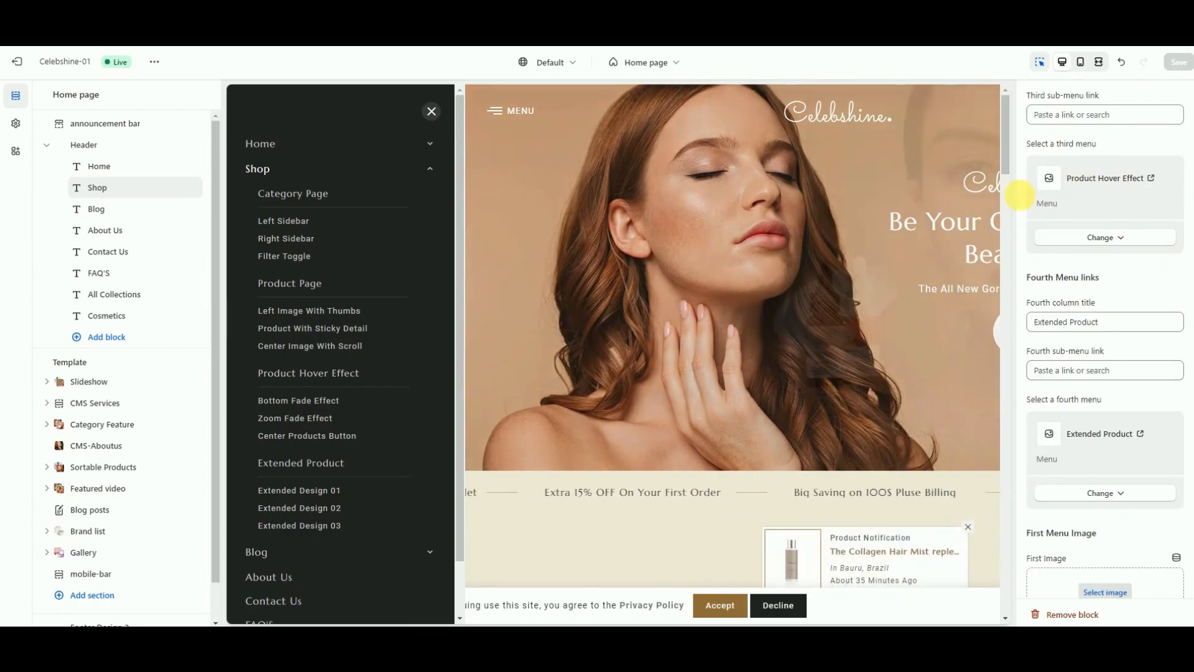
{"action": "scroll", "coordinate": [1150, 335], "scroll_direction": "down", "scroll_amount": 2}
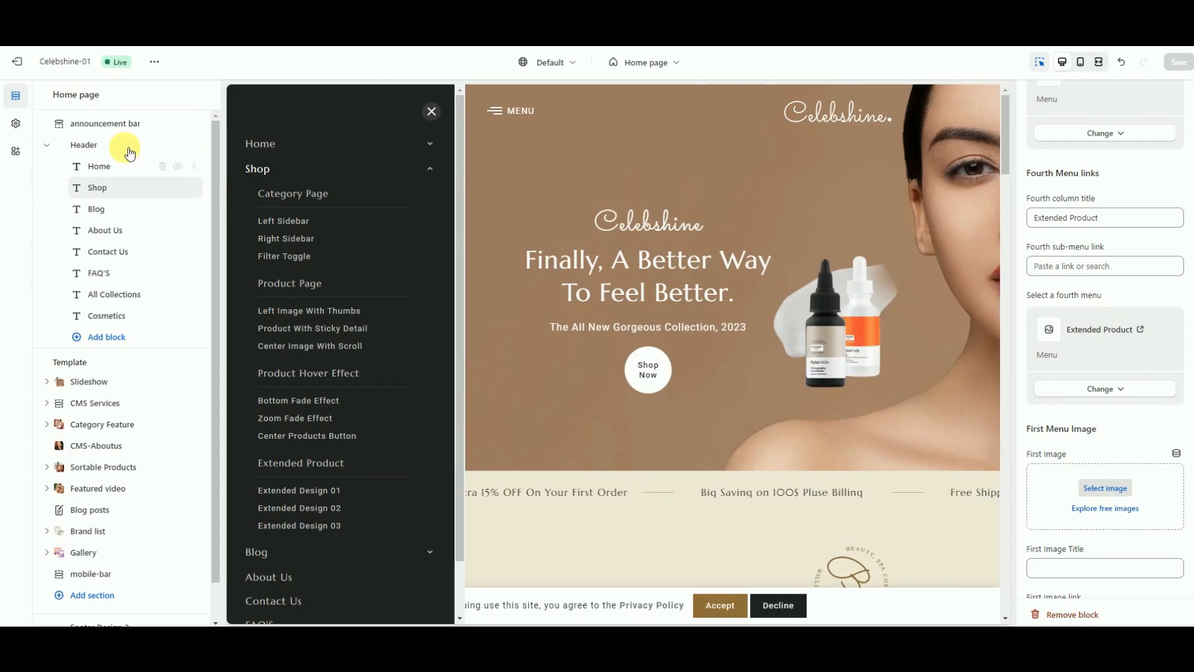
Collapse the Shop submenu, expand the Blog submenu in the preview, and review the menu assigned in the Header's Blog block.
{"action": "left_click", "coordinate": [94, 210]}
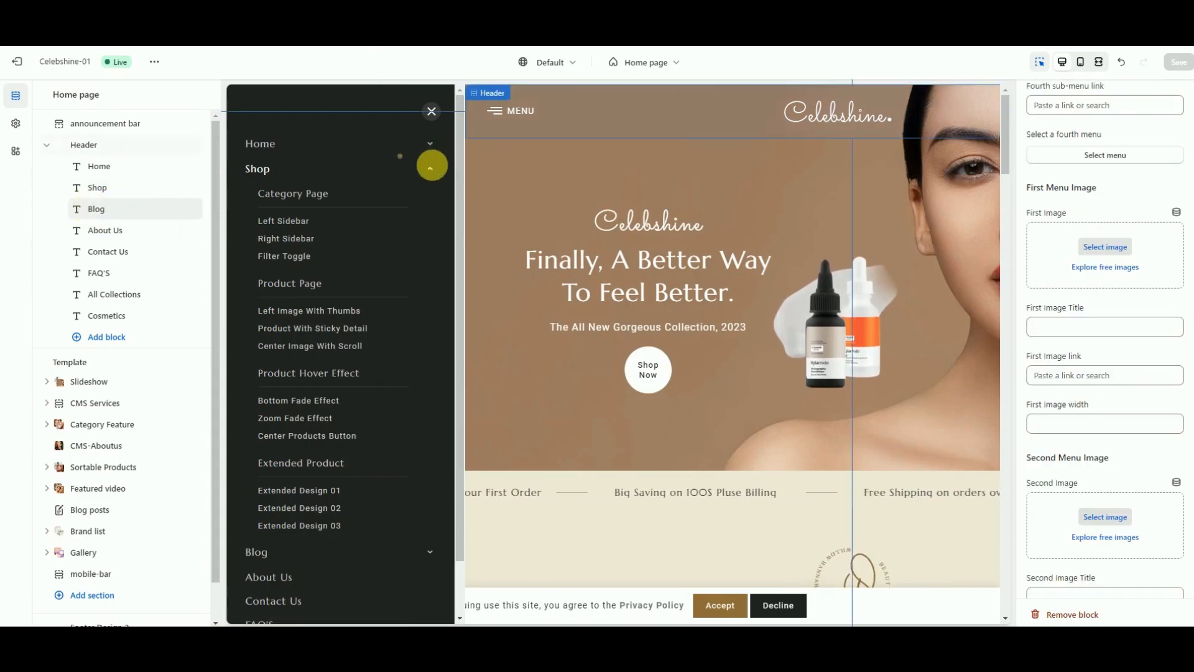
{"action": "left_click", "coordinate": [433, 168]}
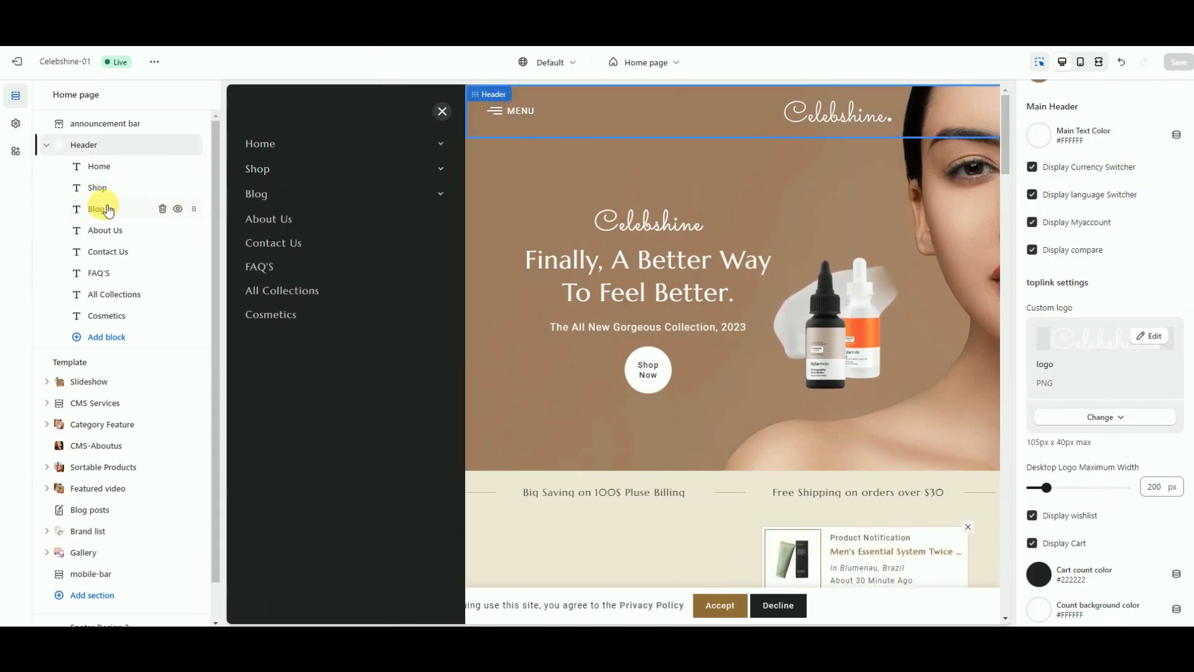
{"action": "left_click", "coordinate": [130, 210]}
{"action": "left_click", "coordinate": [441, 190]}
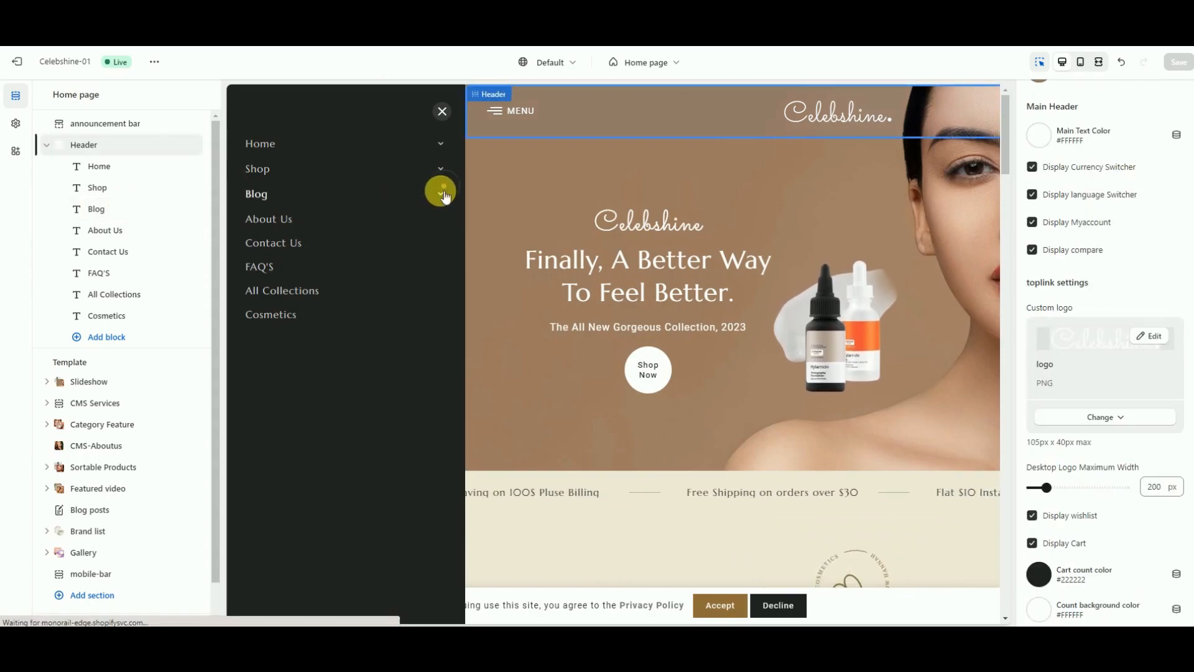
{"action": "scroll", "coordinate": [1175, 305], "scroll_direction": "up", "scroll_amount": 2}
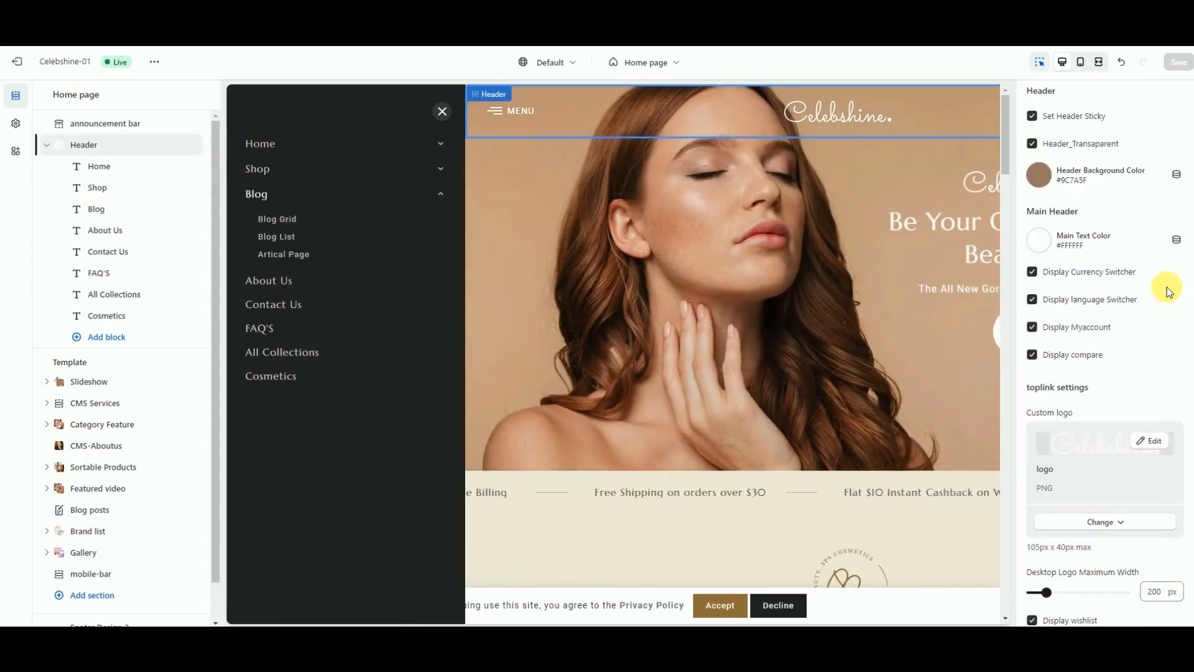
{"action": "scroll", "coordinate": [1170, 292], "scroll_direction": "down", "scroll_amount": 2}
{"action": "left_click", "coordinate": [107, 213]}
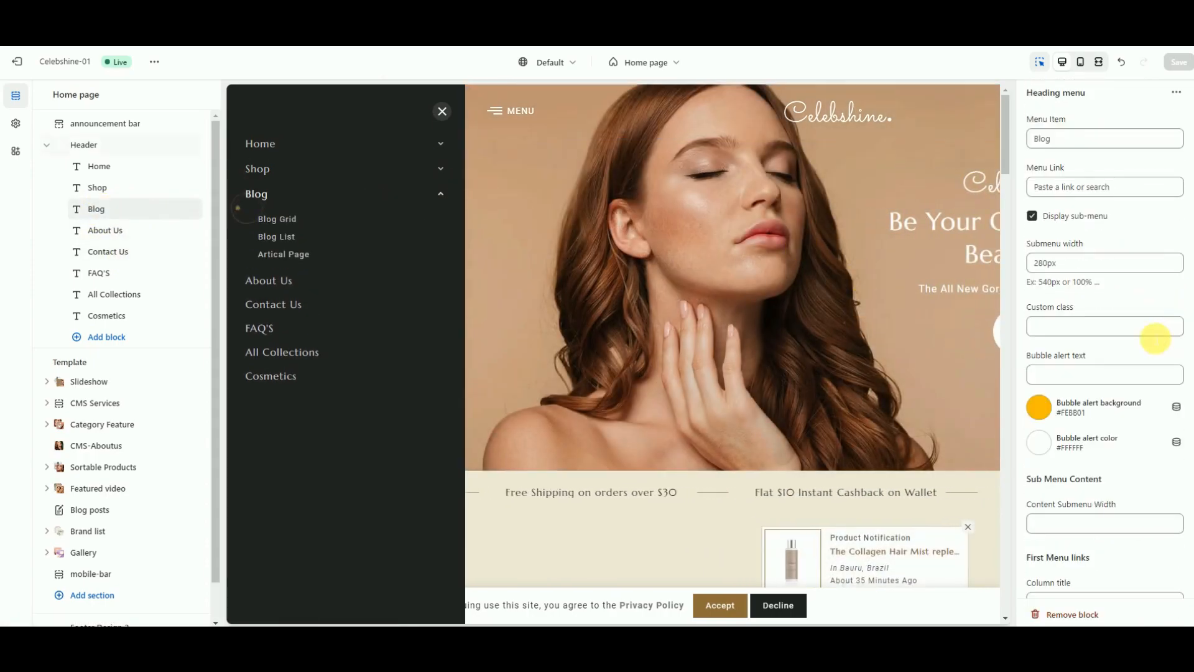
{"action": "scroll", "coordinate": [1113, 277], "scroll_direction": "down", "scroll_amount": 4}
{"action": "scroll", "coordinate": [1113, 277], "scroll_direction": "down", "scroll_amount": 4}
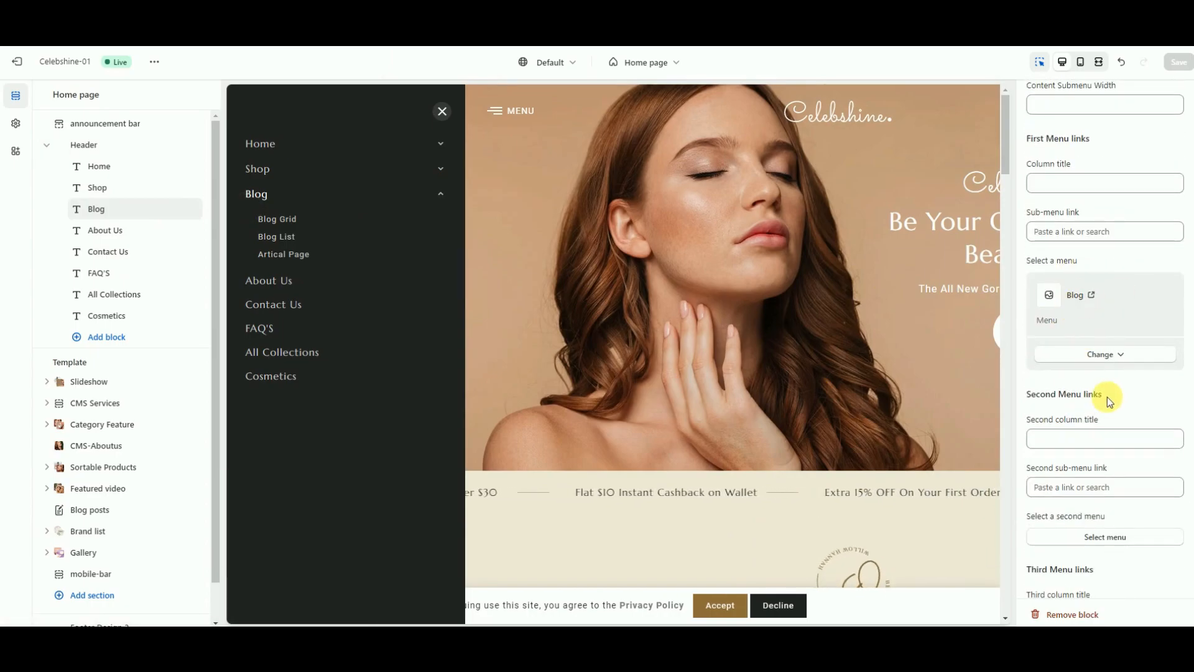
{"action": "scroll", "coordinate": [1107, 397], "scroll_direction": "down", "scroll_amount": 2}
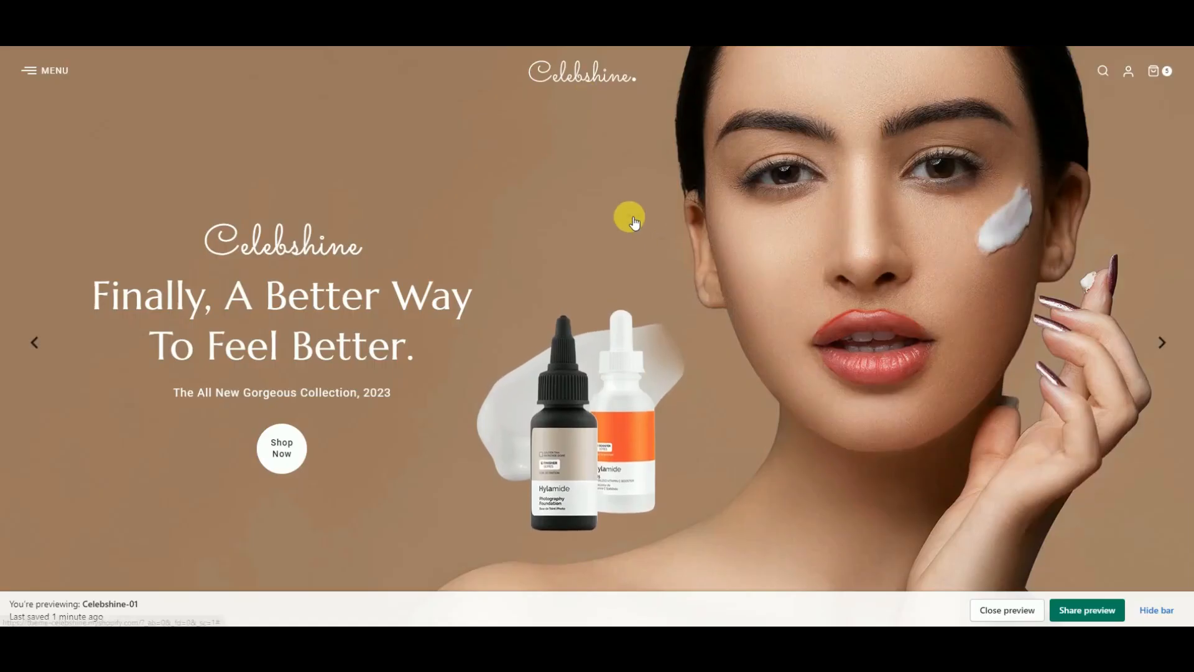
Dismiss the newsletter popup in the full storefront preview and look over the home page from the slideshow to the Instagram feeds.
{"action": "scroll", "coordinate": [684, 193], "scroll_direction": "down", "scroll_amount": 10}
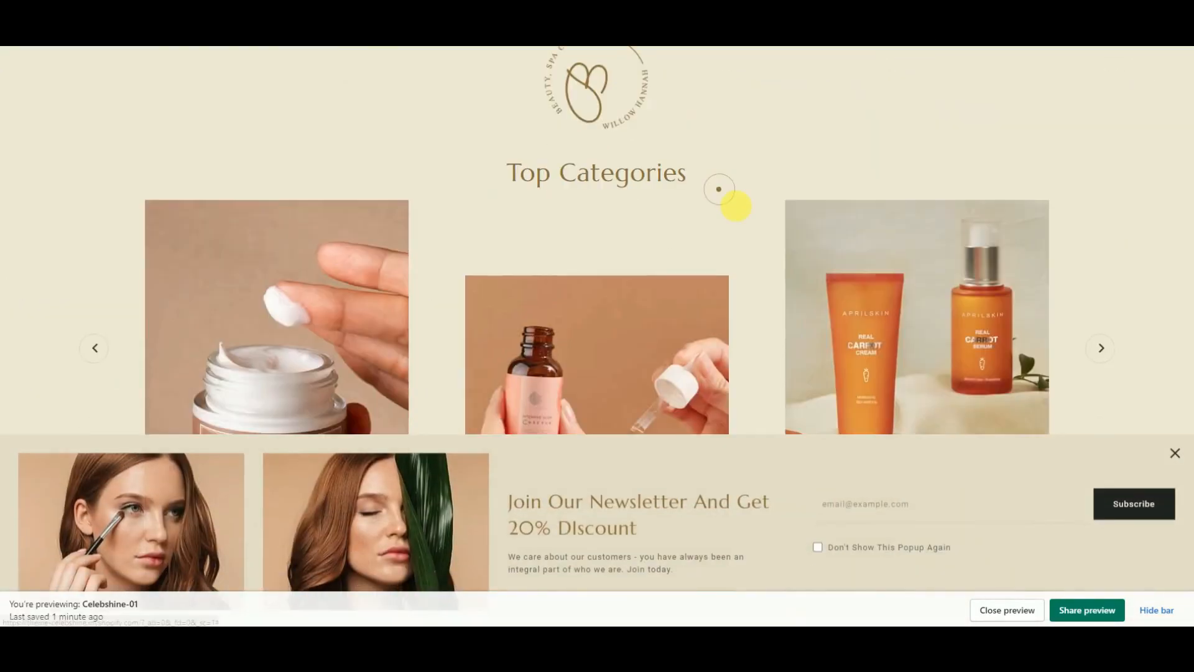
{"action": "scroll", "coordinate": [736, 205], "scroll_direction": "down", "scroll_amount": 2}
{"action": "left_click", "coordinate": [1176, 448]}
{"action": "scroll", "coordinate": [706, 181], "scroll_direction": "down", "scroll_amount": 13}
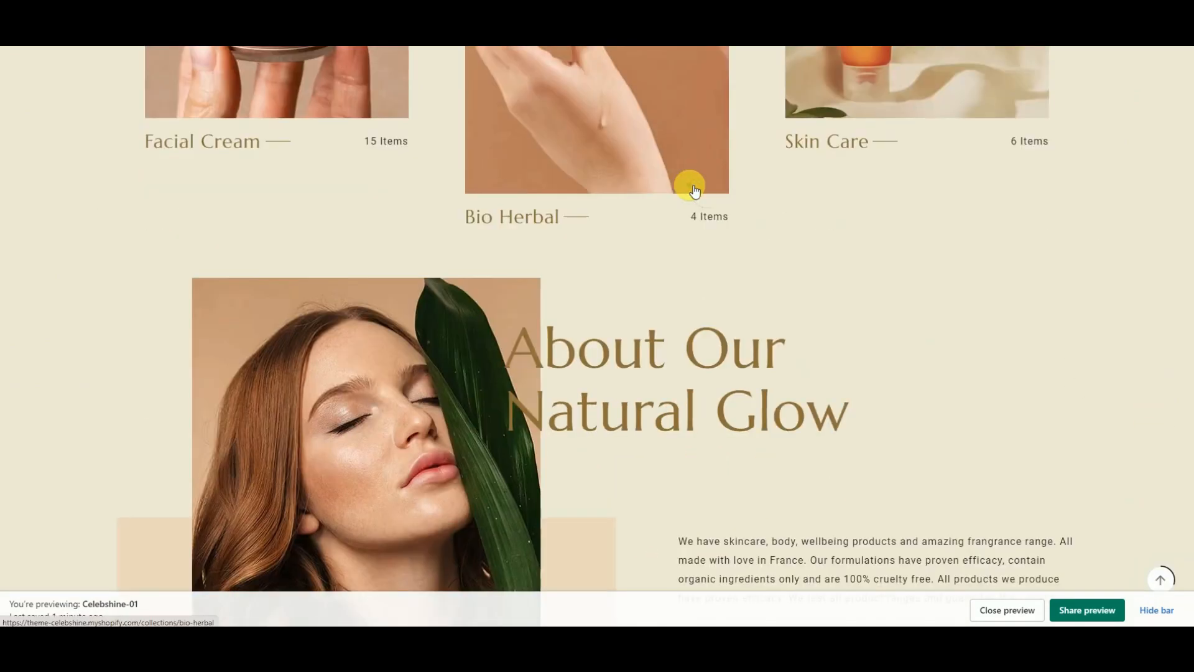
{"action": "scroll", "coordinate": [351, 260], "scroll_direction": "down", "scroll_amount": 17}
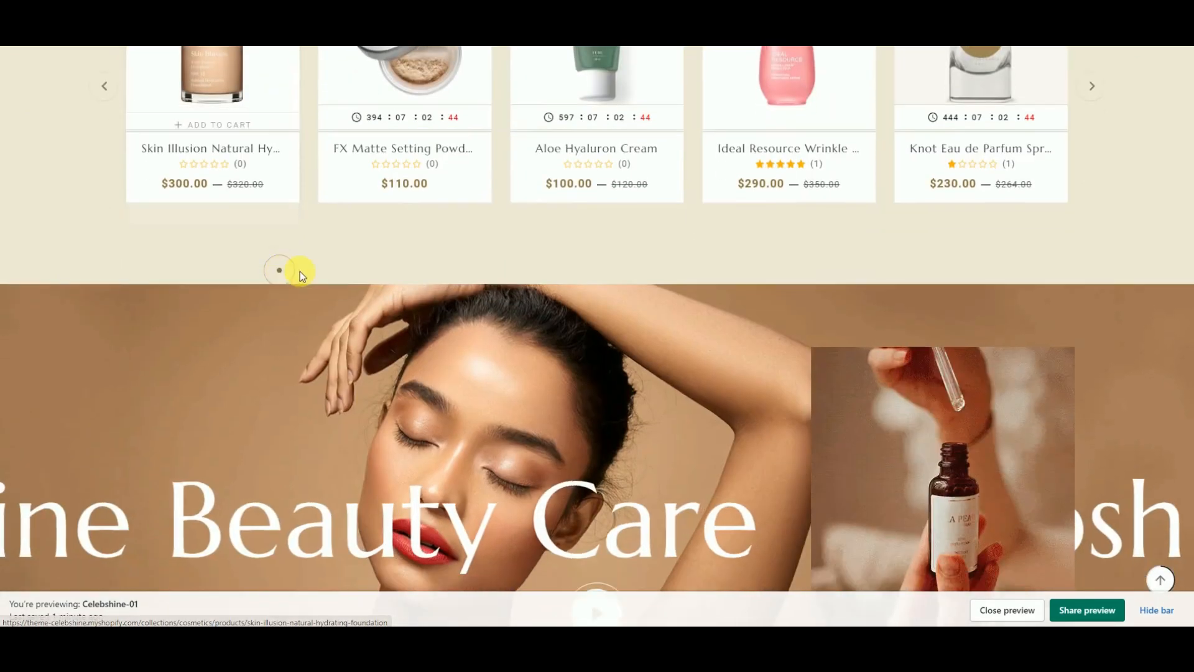
{"action": "scroll", "coordinate": [566, 266], "scroll_direction": "down", "scroll_amount": 14}
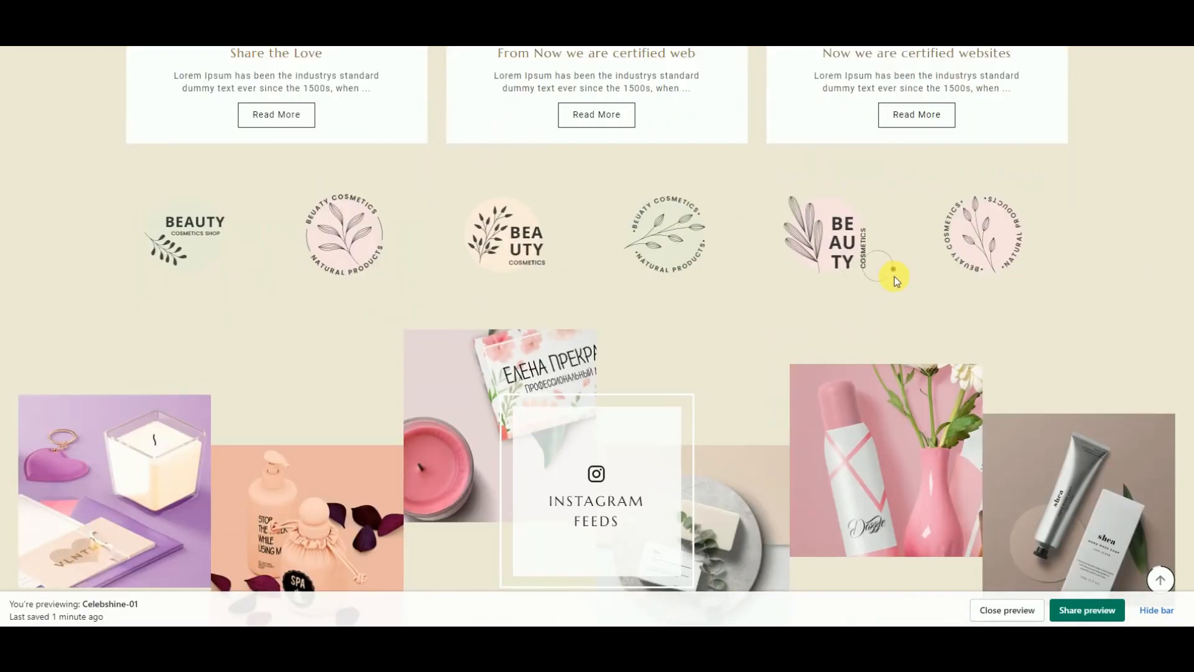
{"action": "scroll", "coordinate": [834, 292], "scroll_direction": "up", "scroll_amount": 20}
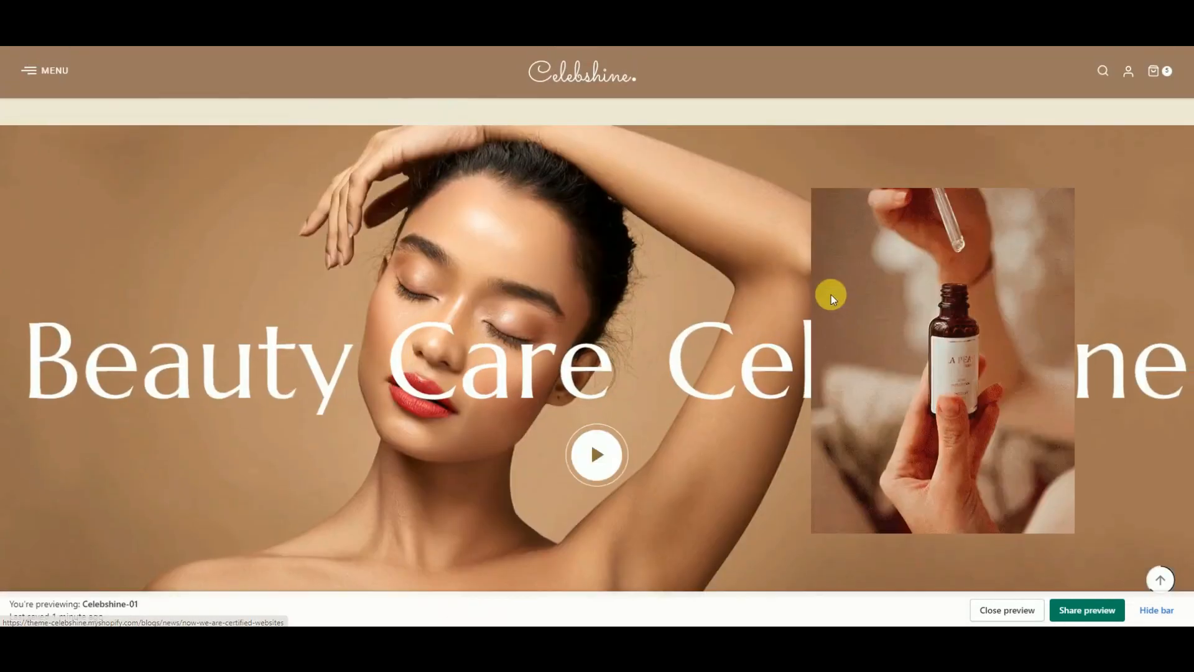
Return to the start of the home page and preview the Celebshine-02 variant from its slideshow down to the footer.
{"action": "scroll", "coordinate": [835, 297], "scroll_direction": "up", "scroll_amount": 10}
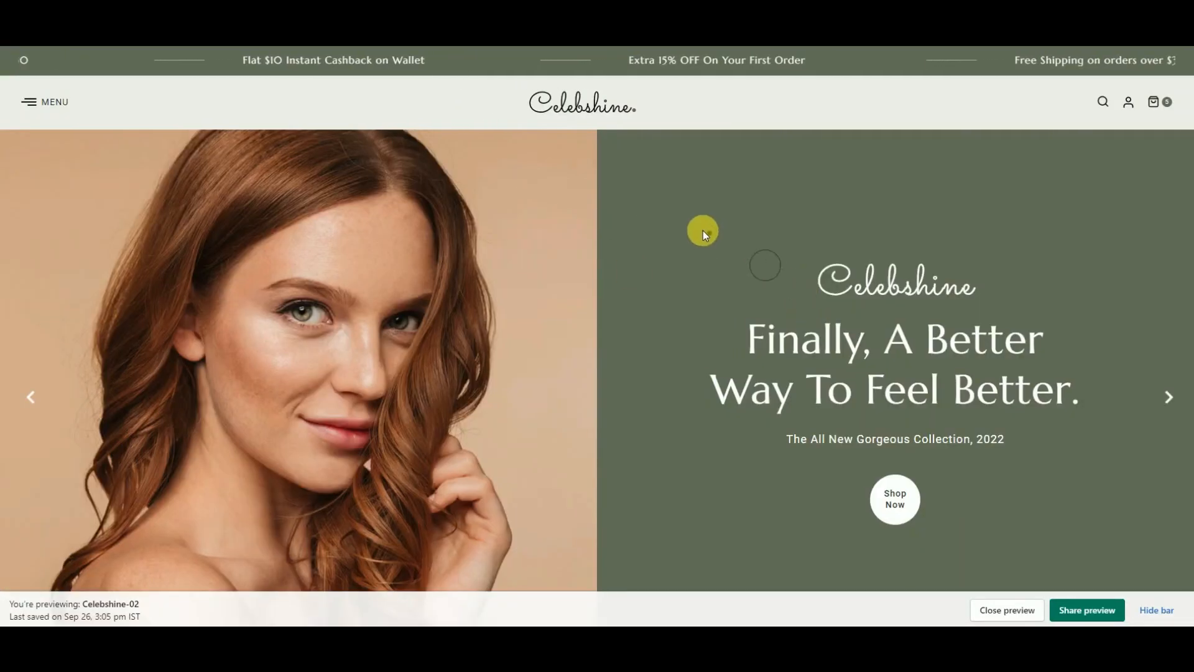
{"action": "scroll", "coordinate": [587, 228], "scroll_direction": "down", "scroll_amount": 20}
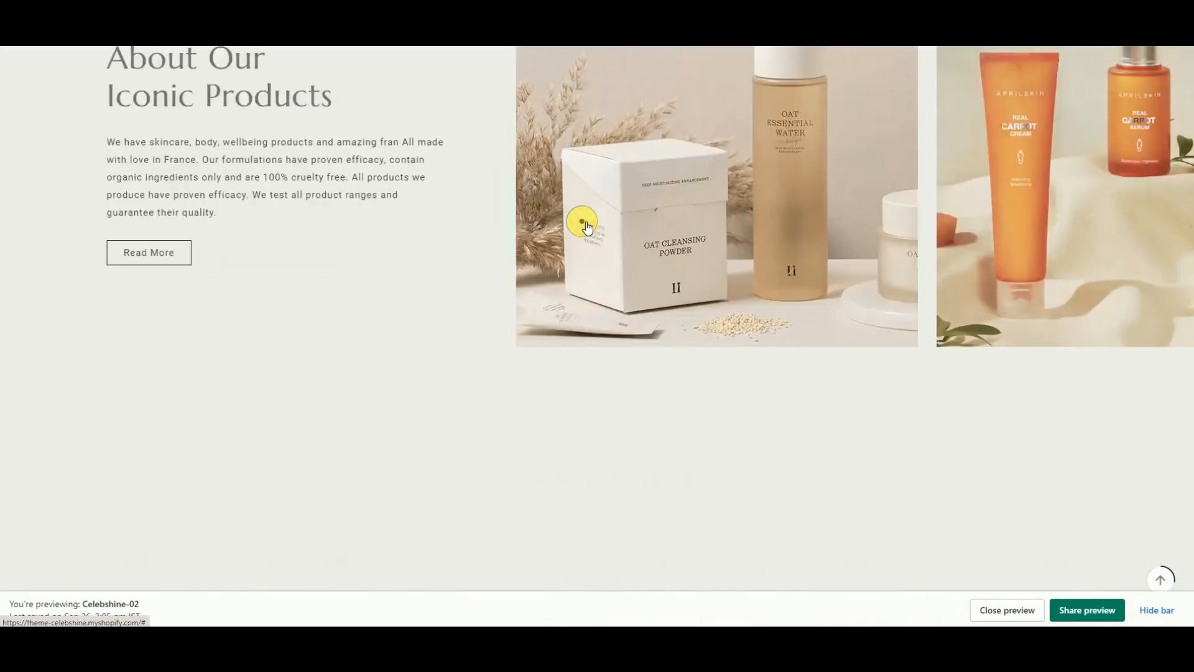
{"action": "scroll", "coordinate": [587, 228], "scroll_direction": "down", "scroll_amount": 20}
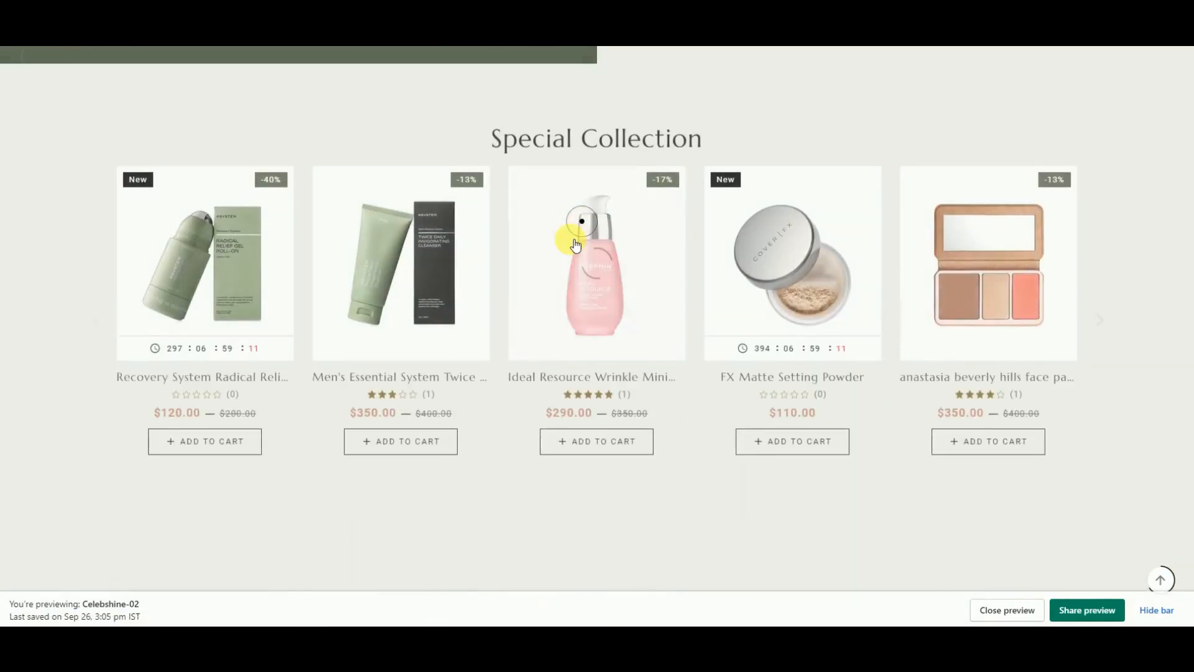
{"action": "scroll", "coordinate": [570, 239], "scroll_direction": "down", "scroll_amount": 10}
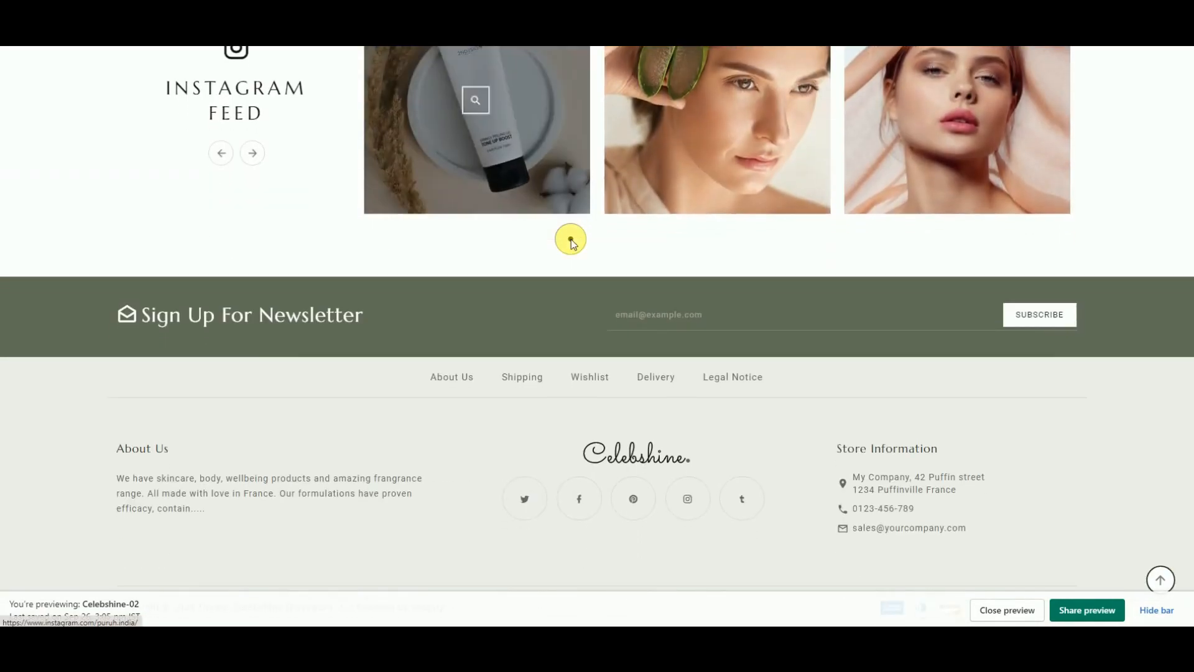
{"action": "scroll", "coordinate": [570, 240], "scroll_direction": "up", "scroll_amount": 6}
{"action": "scroll", "coordinate": [570, 239], "scroll_direction": "up", "scroll_amount": 6}
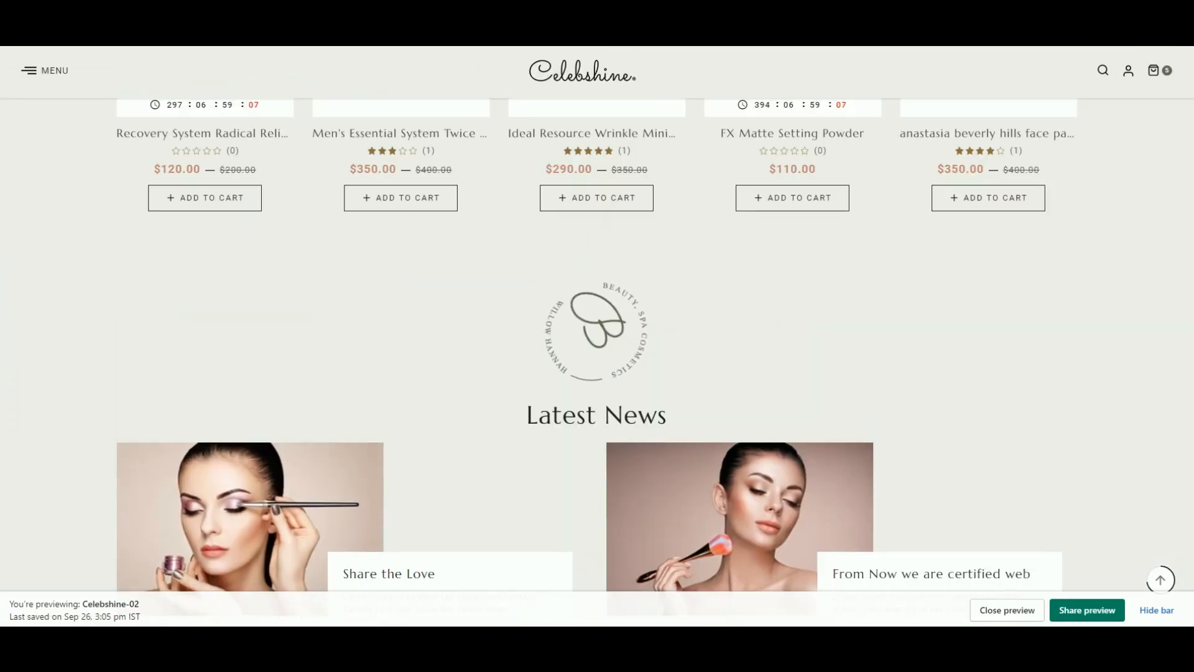
{"action": "scroll", "coordinate": [480, 181], "scroll_direction": "up", "scroll_amount": 20}
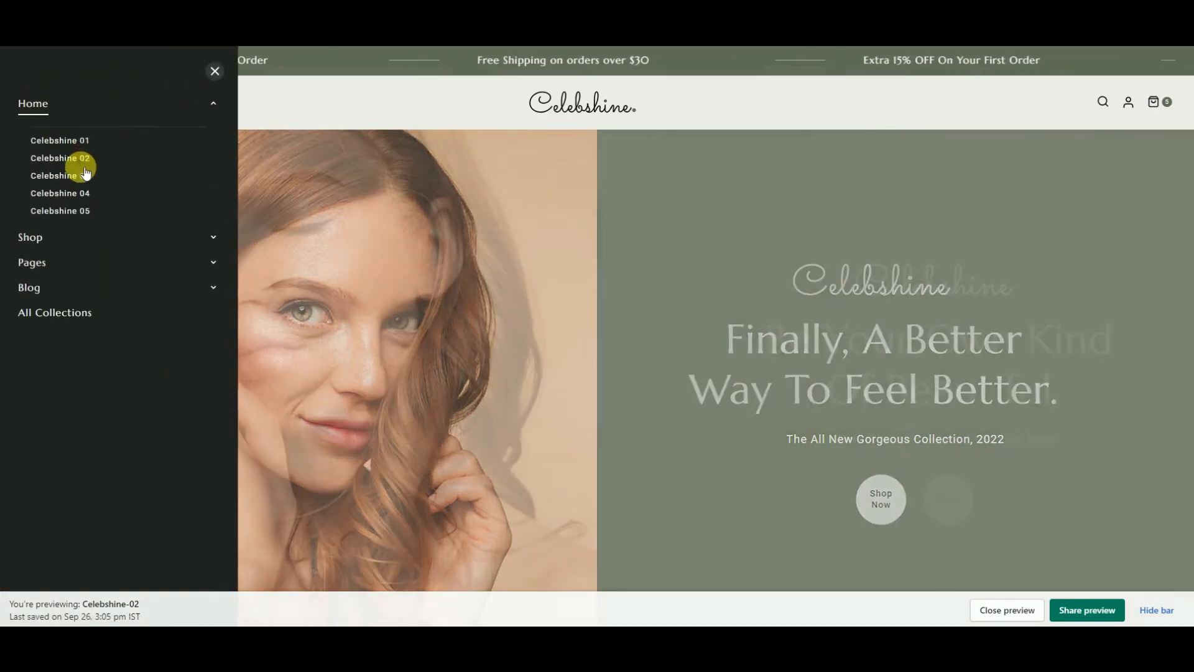
Open the Celebshine 03 home page and look over its slideshow, Iconic Products, Trending Products, Instagram Feeds and Latest News sections.
{"action": "left_click", "coordinate": [91, 177]}
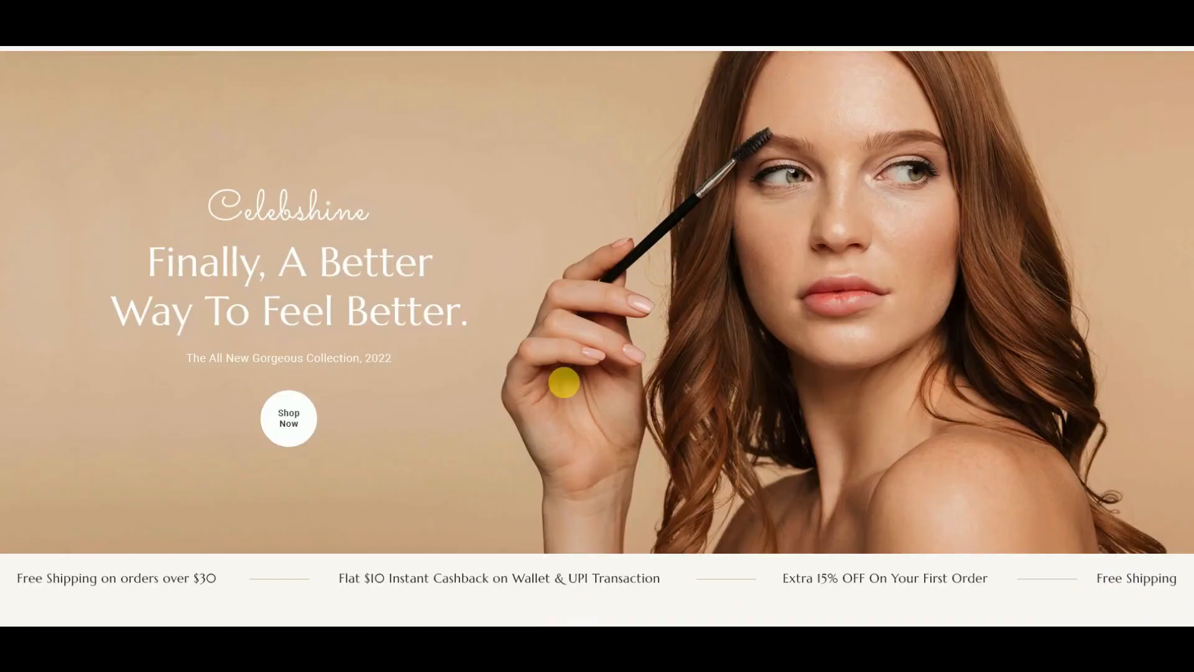
{"action": "scroll", "coordinate": [564, 382], "scroll_direction": "down", "scroll_amount": 12}
{"action": "scroll", "coordinate": [639, 134], "scroll_direction": "down", "scroll_amount": 10}
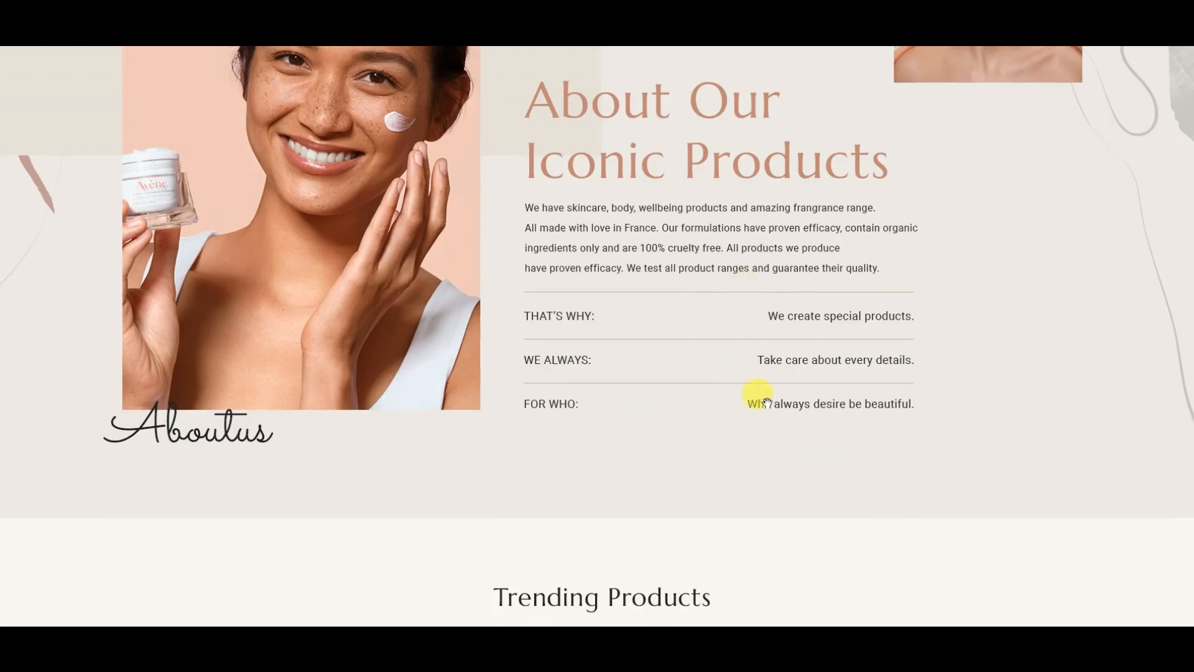
{"action": "scroll", "coordinate": [766, 402], "scroll_direction": "down", "scroll_amount": 15}
{"action": "left_click", "coordinate": [812, 515]}
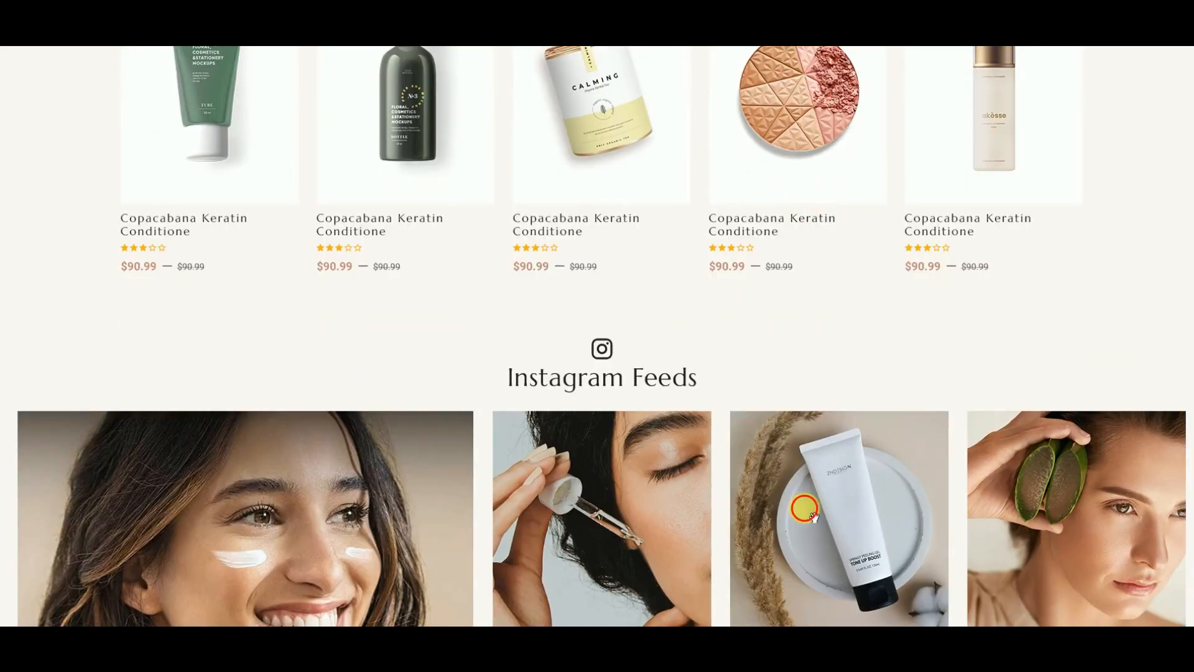
{"action": "scroll", "coordinate": [811, 515], "scroll_direction": "down", "scroll_amount": 14}
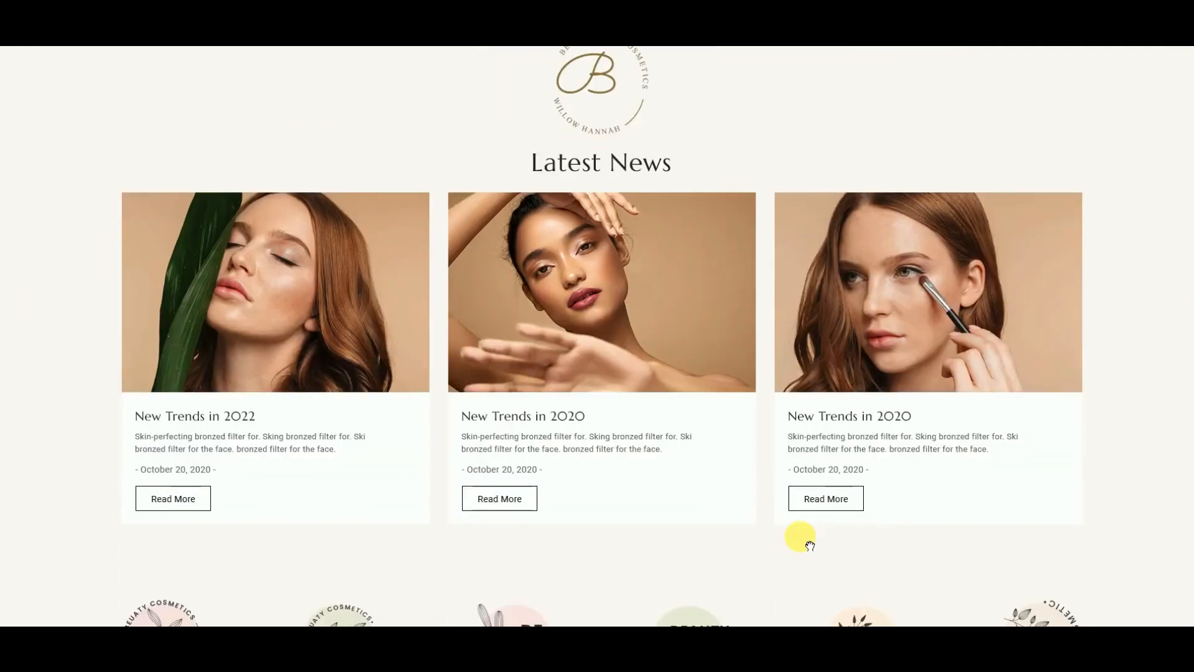
{"action": "scroll", "coordinate": [809, 545], "scroll_direction": "down", "scroll_amount": 5}
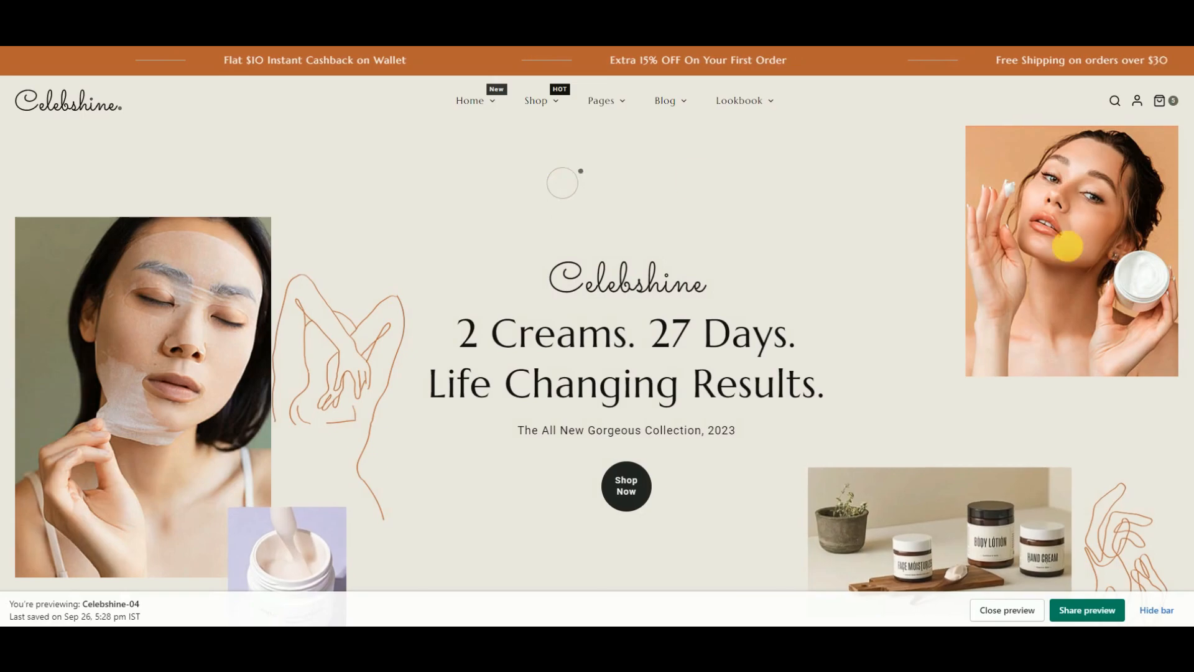
Examine the Celebshine-04 home page preview from its hero banner through the product sections to Latest News, and return to its start.
{"action": "scroll", "coordinate": [1061, 263], "scroll_direction": "down", "scroll_amount": 10}
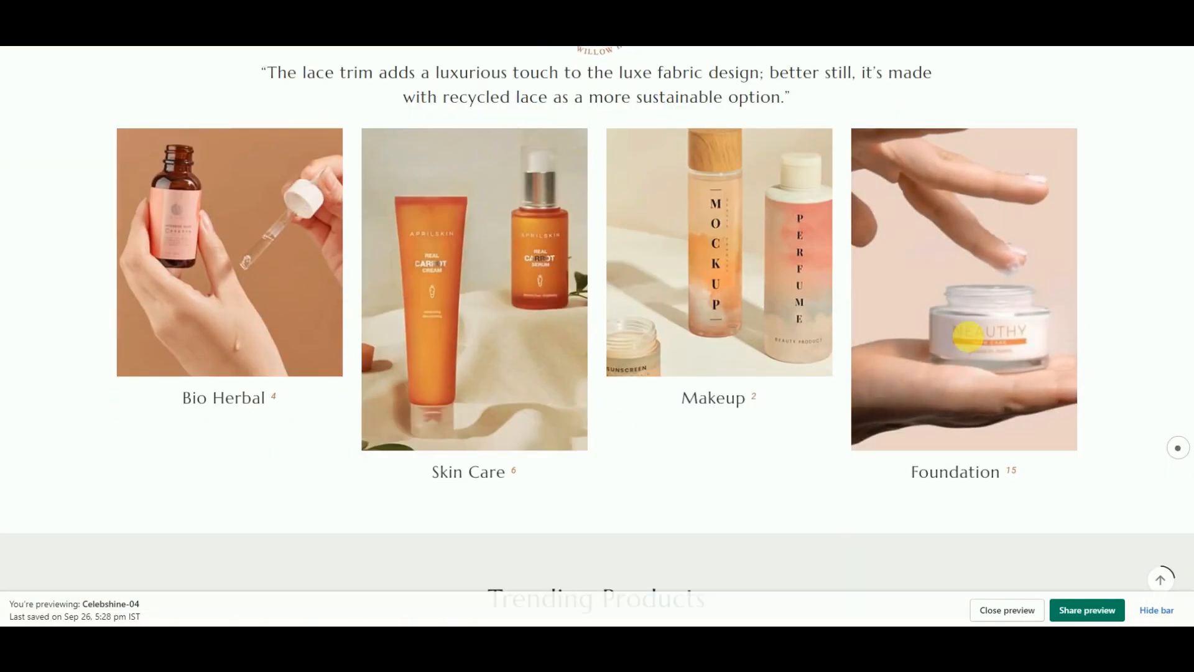
{"action": "scroll", "coordinate": [467, 259], "scroll_direction": "down", "scroll_amount": 10}
{"action": "mouse_move", "coordinate": [407, 193]}
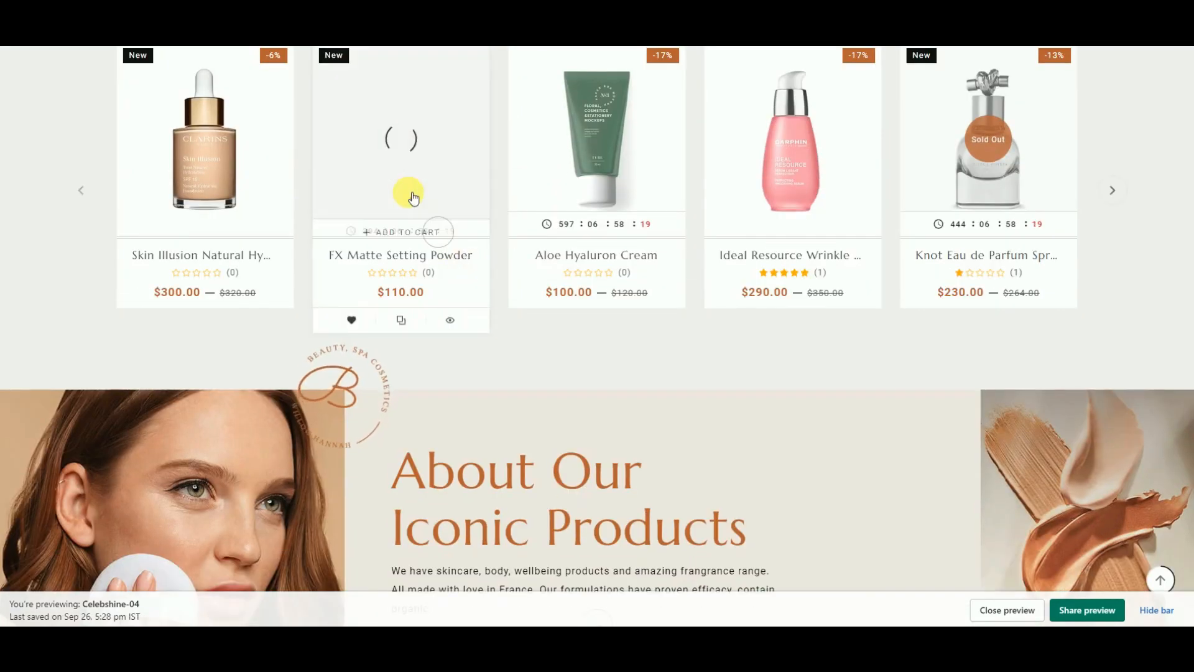
{"action": "scroll", "coordinate": [407, 190], "scroll_direction": "down", "scroll_amount": 20}
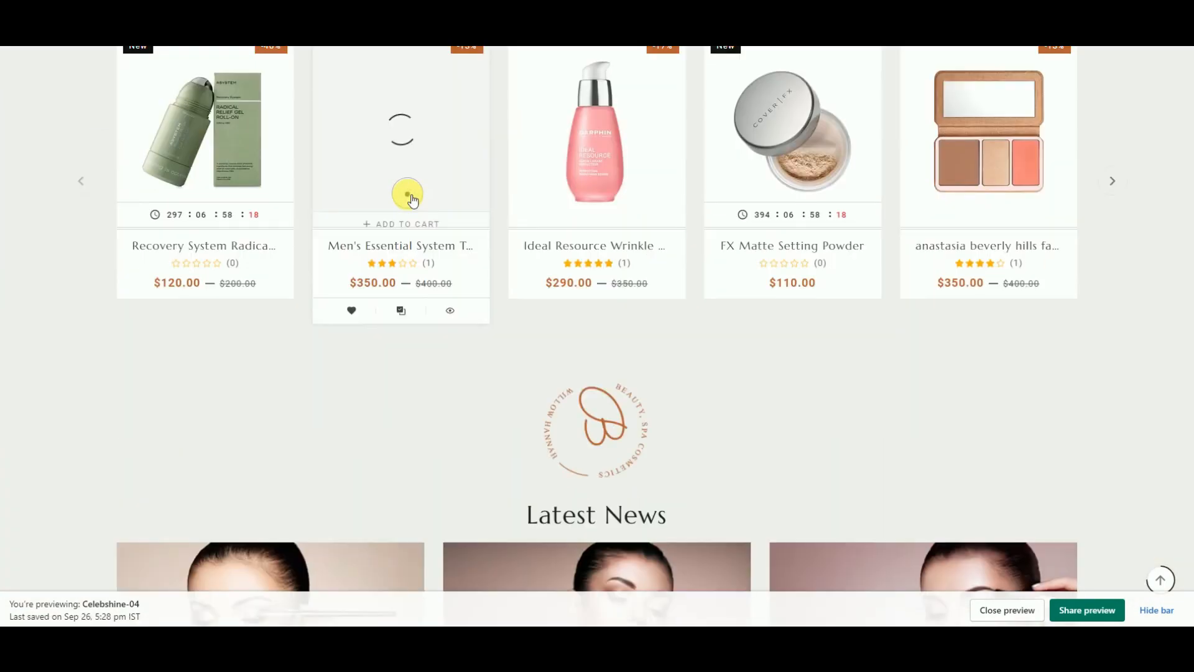
{"action": "scroll", "coordinate": [413, 210], "scroll_direction": "down", "scroll_amount": 5}
{"action": "scroll", "coordinate": [416, 221], "scroll_direction": "up", "scroll_amount": 10}
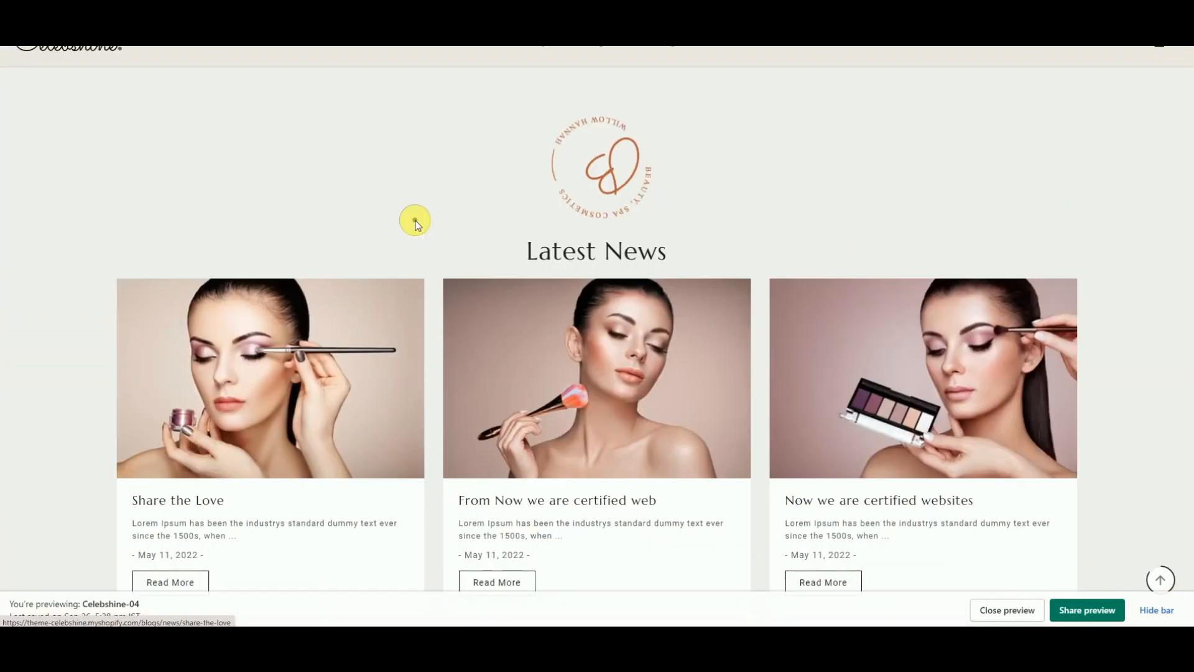
{"action": "scroll", "coordinate": [418, 225], "scroll_direction": "up", "scroll_amount": 15}
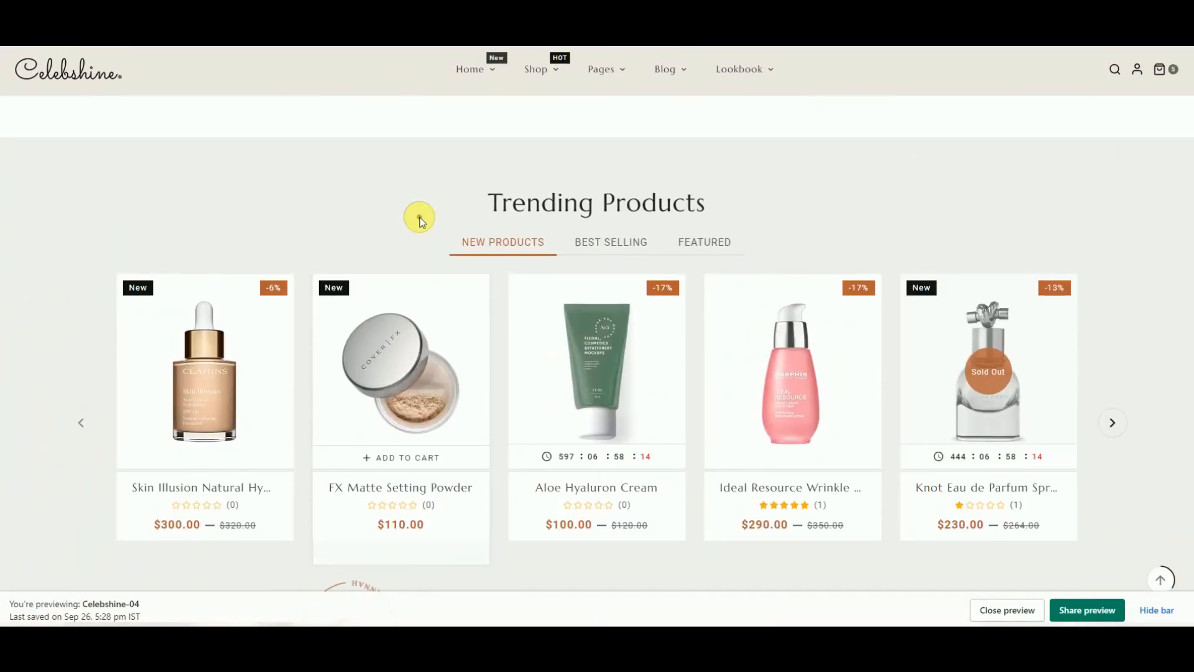
{"action": "scroll", "coordinate": [424, 223], "scroll_direction": "up", "scroll_amount": 10}
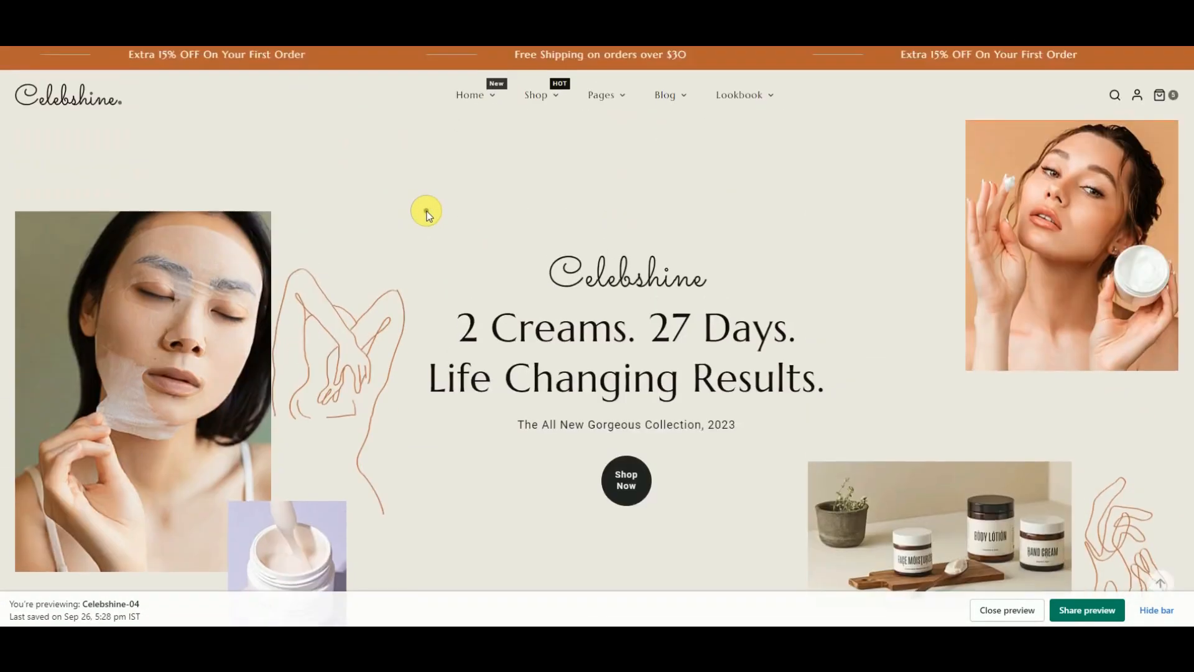
Preview the Celebshine-05 home page, examining its banners, Trending Products, Special Collection and Latest News sections, and return to its start.
{"action": "mouse_move", "coordinate": [478, 103]}
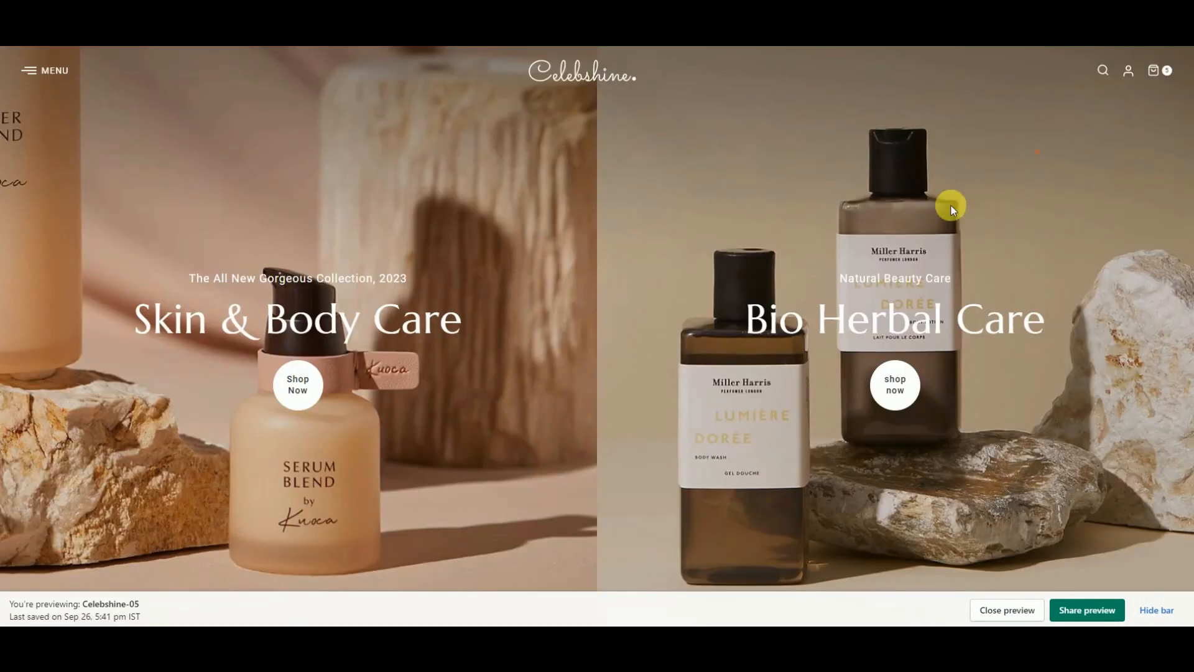
{"action": "scroll", "coordinate": [905, 225], "scroll_direction": "down", "scroll_amount": 15}
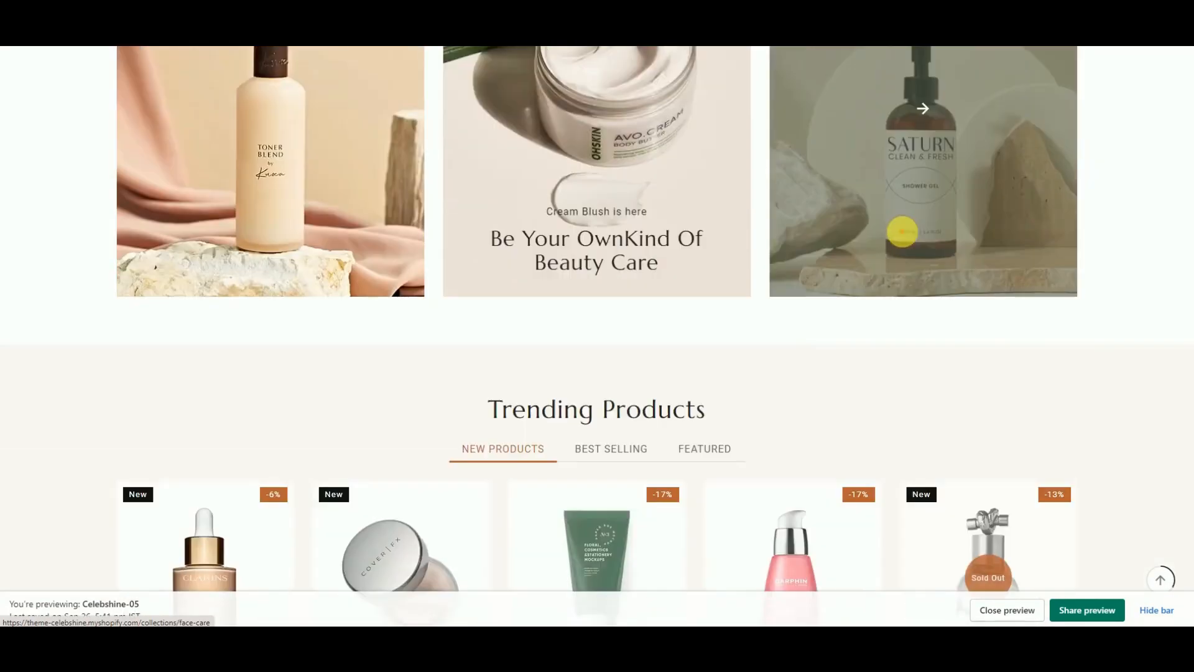
{"action": "scroll", "coordinate": [902, 232], "scroll_direction": "down", "scroll_amount": 20}
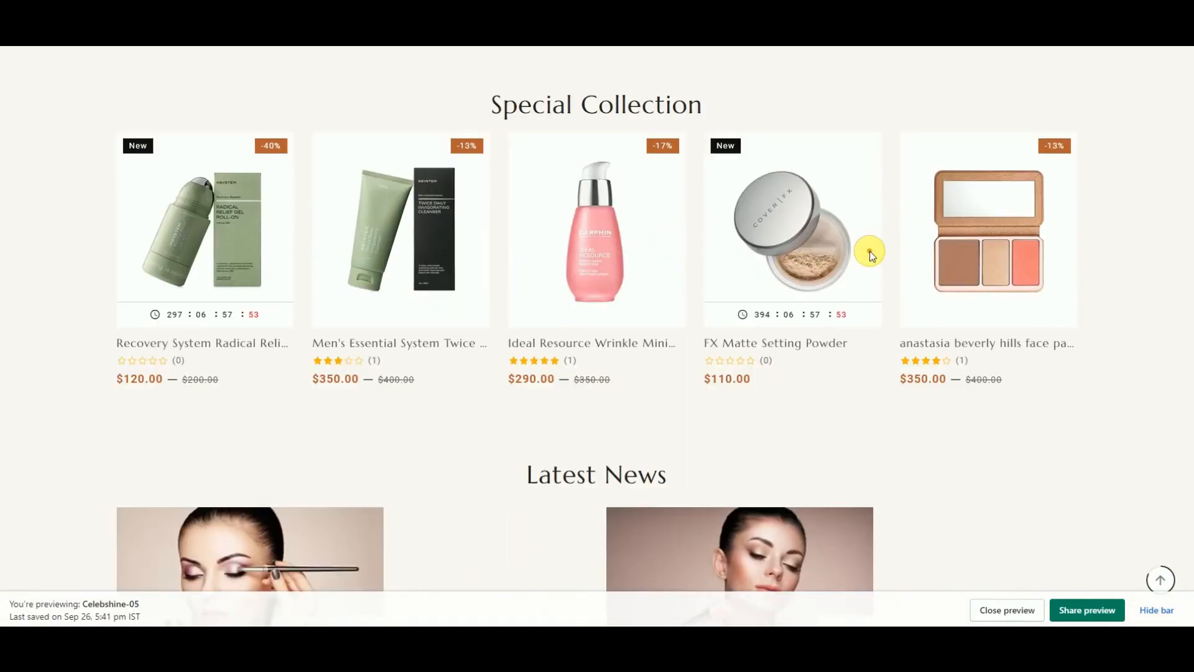
{"action": "scroll", "coordinate": [870, 251], "scroll_direction": "down", "scroll_amount": 5}
{"action": "scroll", "coordinate": [869, 248], "scroll_direction": "up", "scroll_amount": 10}
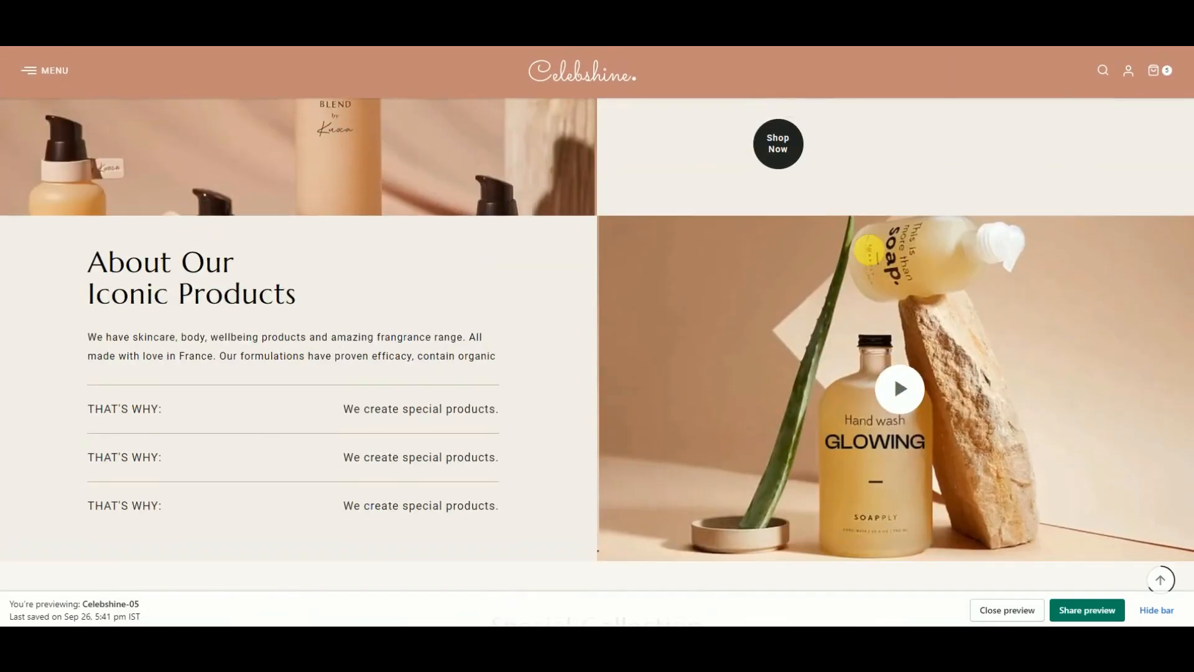
{"action": "scroll", "coordinate": [868, 249], "scroll_direction": "up", "scroll_amount": 15}
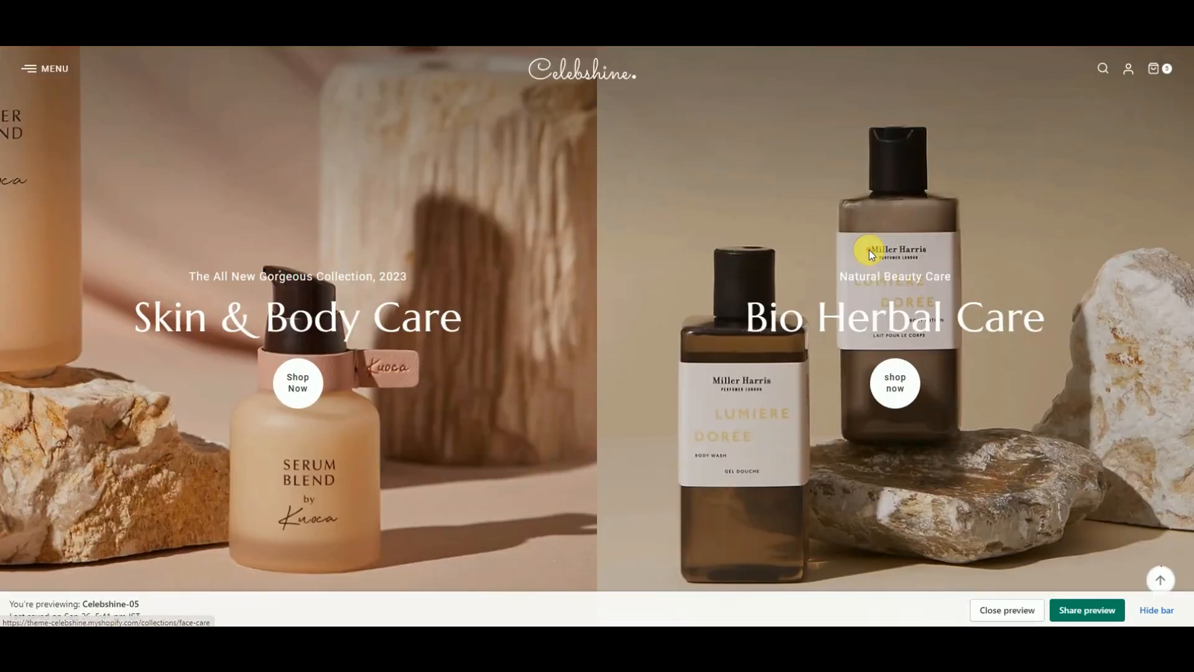